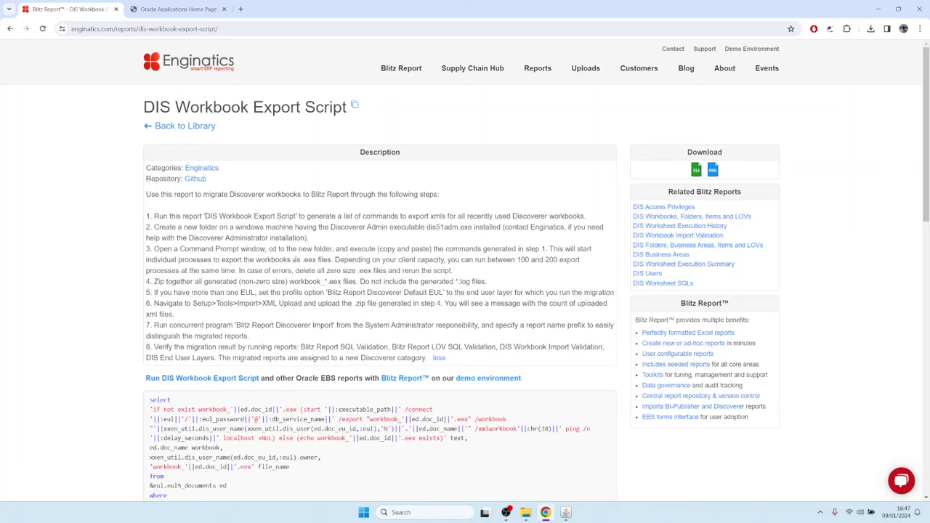
Review the DIS Workbook Export Script instructions, highlighting the zip step, XML Upload path, Blitz Report Discoverer Import program and report name
left_click_drag(301, 260, 317, 260)
left_click_drag(152, 282, 496, 282)
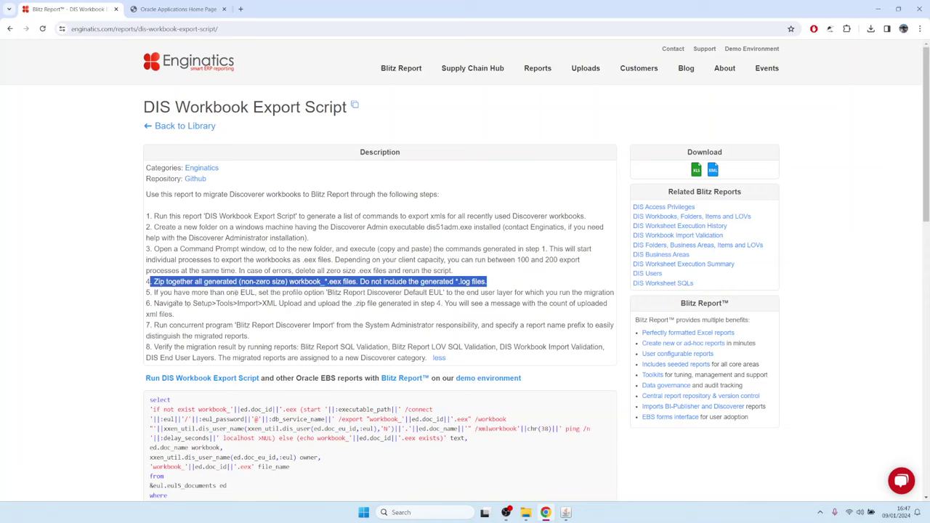
left_click_drag(193, 303, 304, 303)
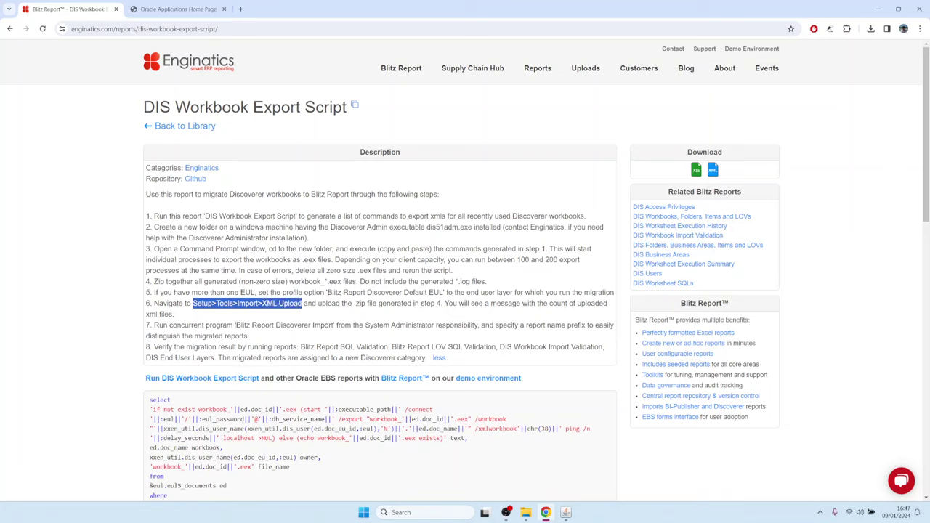
left_click_drag(235, 325, 335, 325)
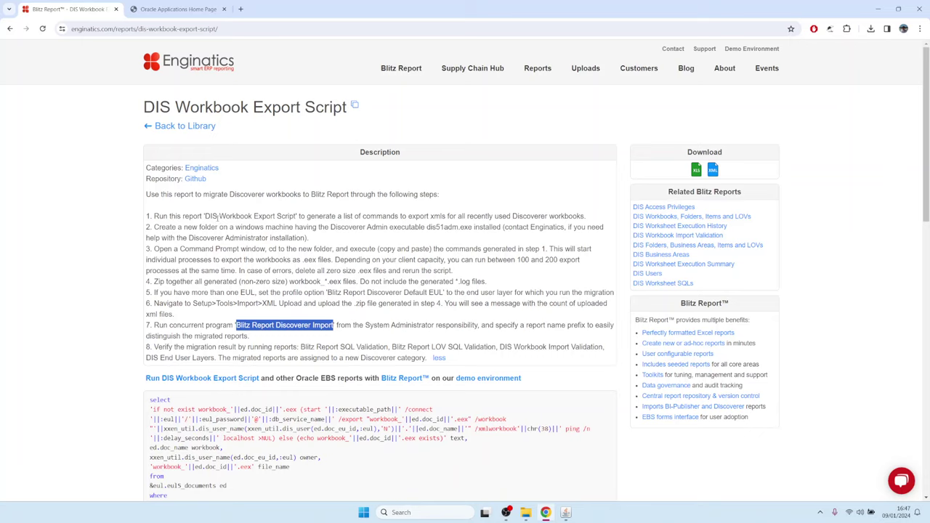
left_click_drag(212, 215, 335, 216)
Switch to Oracle Applications, open Blitz Report and load the DIS Workbook Export Script report from the report list
left_click(565, 512)
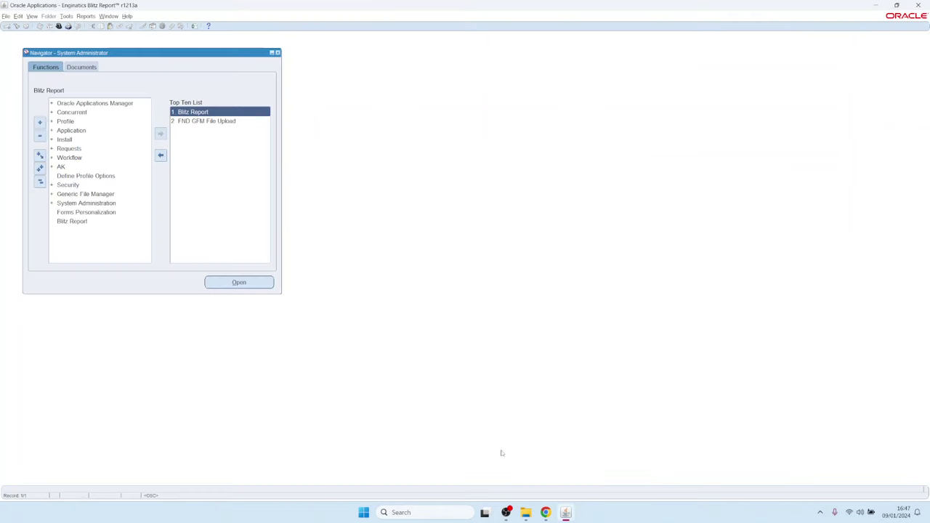
left_click(195, 112)
double_click(195, 112)
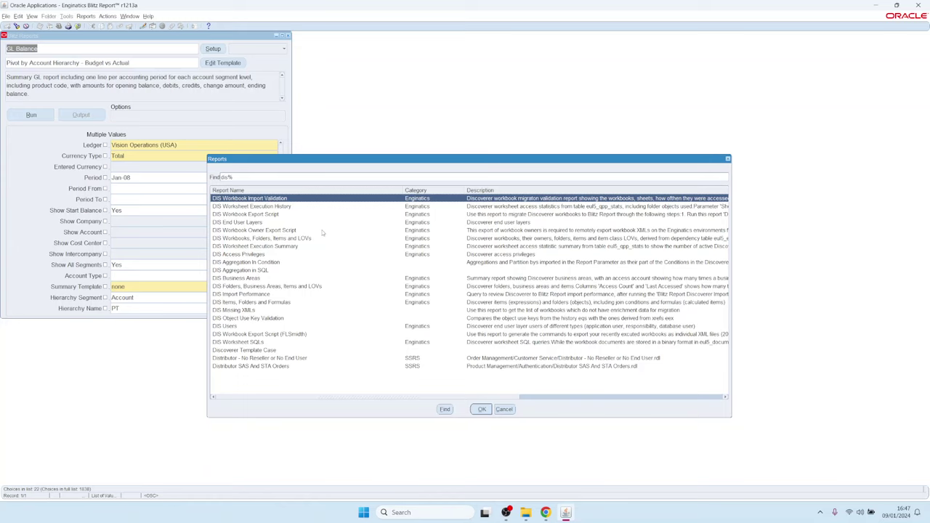
key("Down")
key("Down")
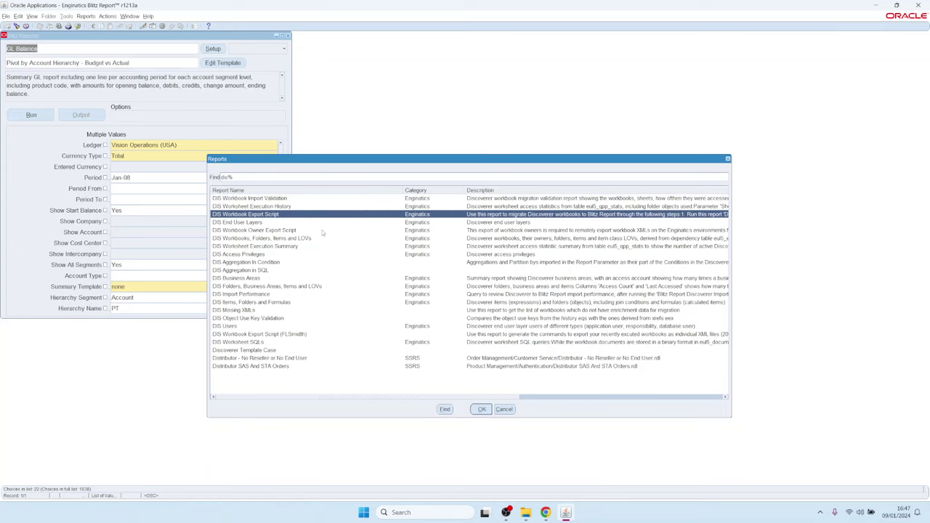
key("Return")
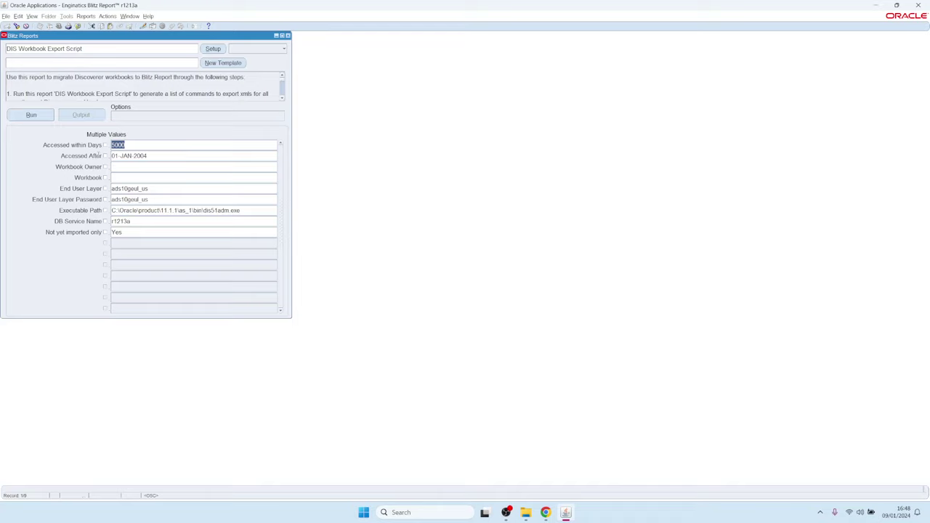
Clear the Accessed within Days parameter and run the DIS Workbook Export Script report
type("600")
key("shift+Home")
key("BackSpace")
left_click(156, 154)
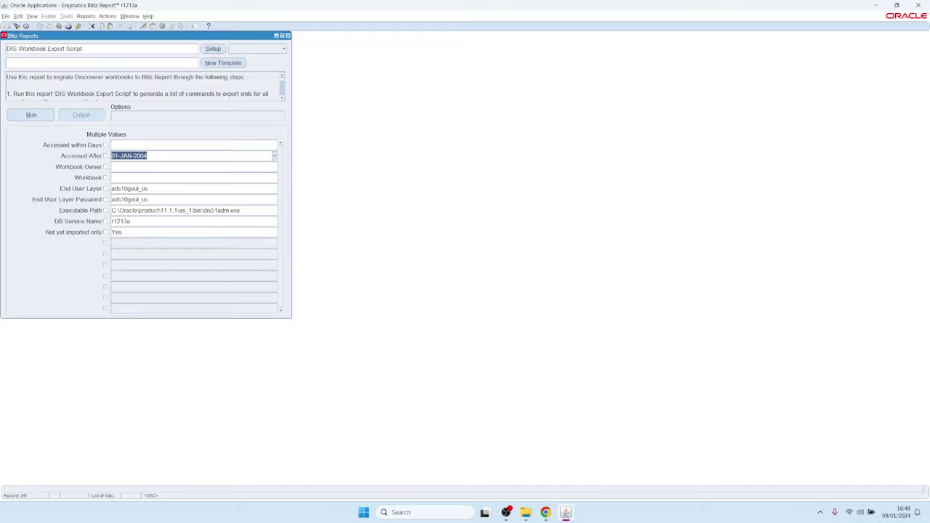
left_click(33, 114)
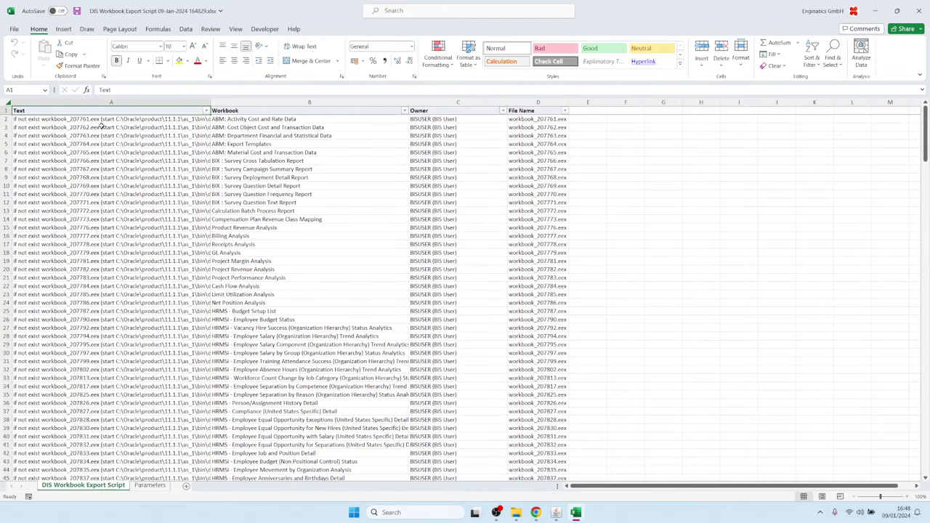
Examine the generated export commands and workbook names from the first to the last row of the Excel output
left_click_drag(215, 119, 285, 453)
scroll(99, 260, "down", 20)
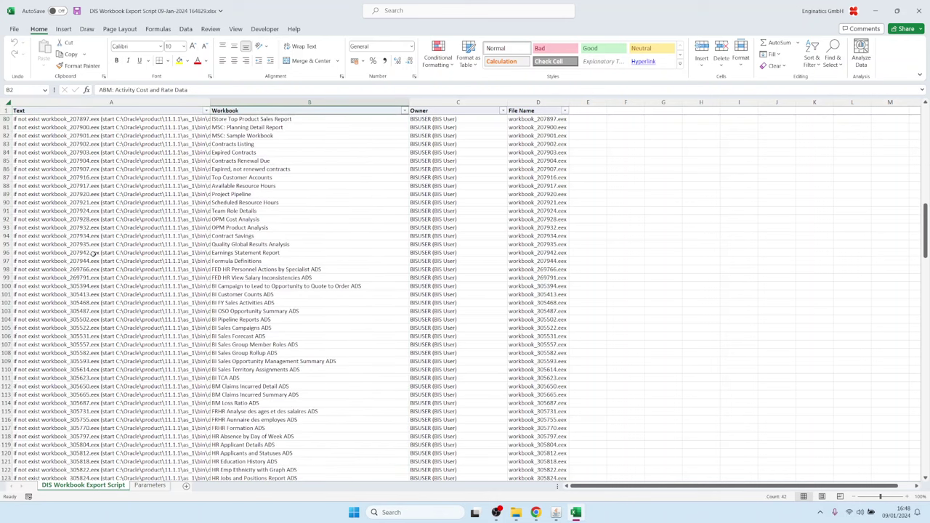
left_click(93, 252)
key("ctrl+Down")
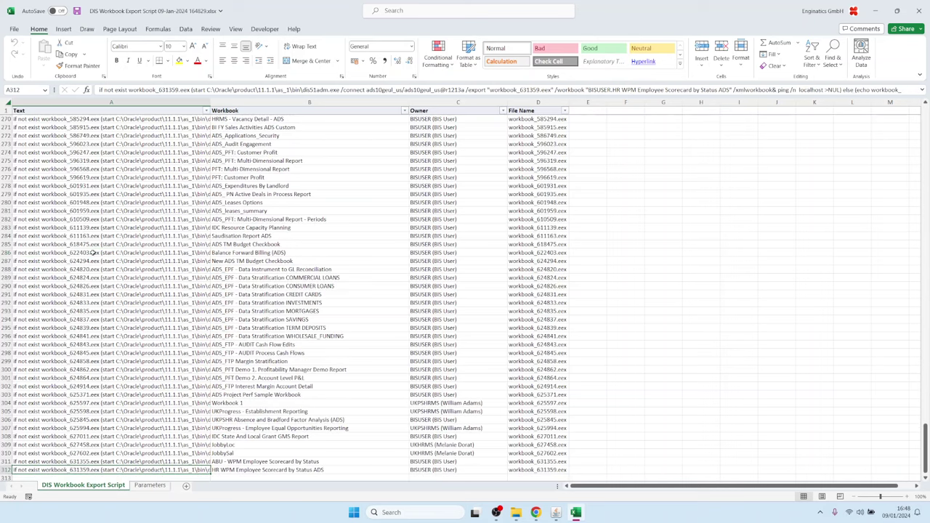
key("ctrl+Home")
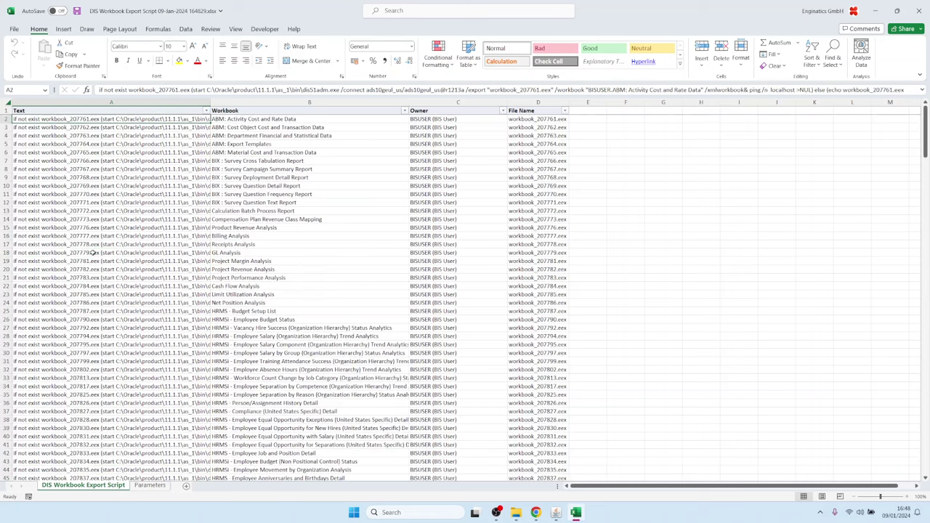
left_click(68, 126)
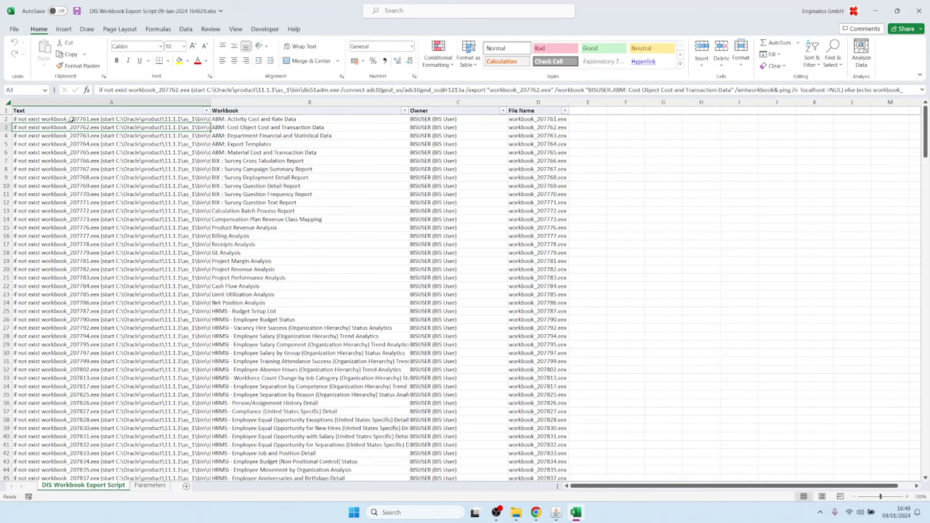
left_click(69, 119)
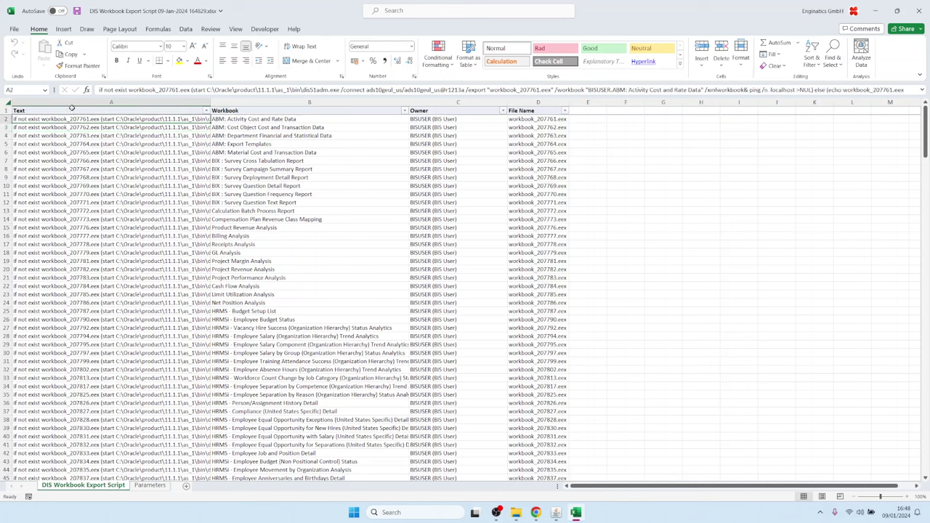
Search Windows for cmd and open Command Prompt as administrator
left_click(418, 512)
type("cmd")
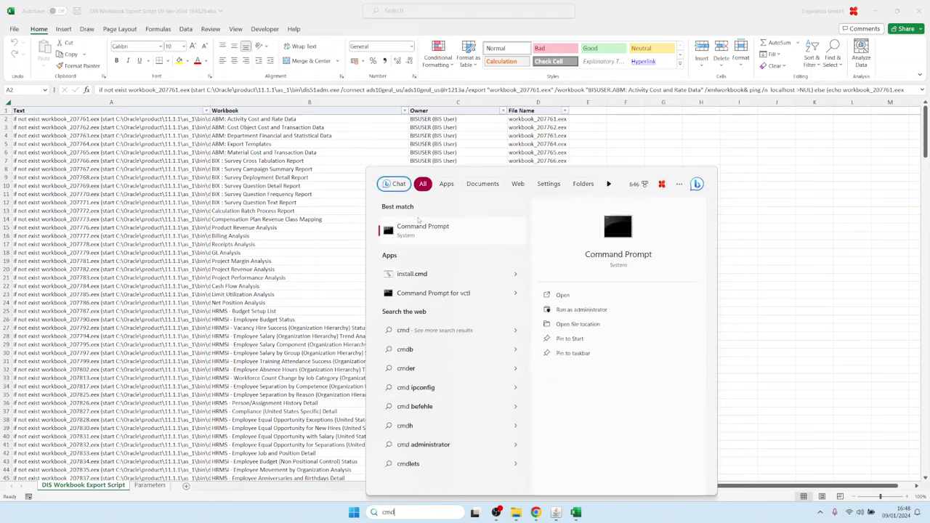
right_click(415, 230)
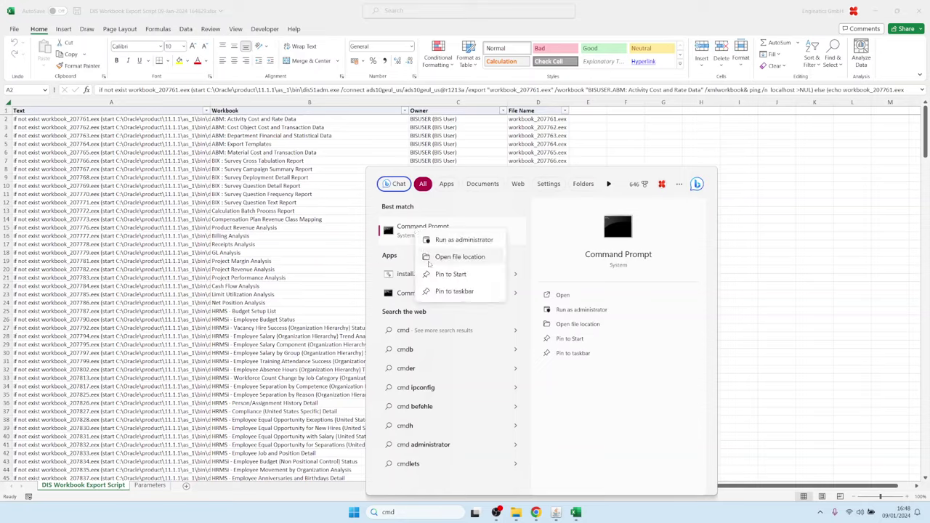
left_click(444, 239)
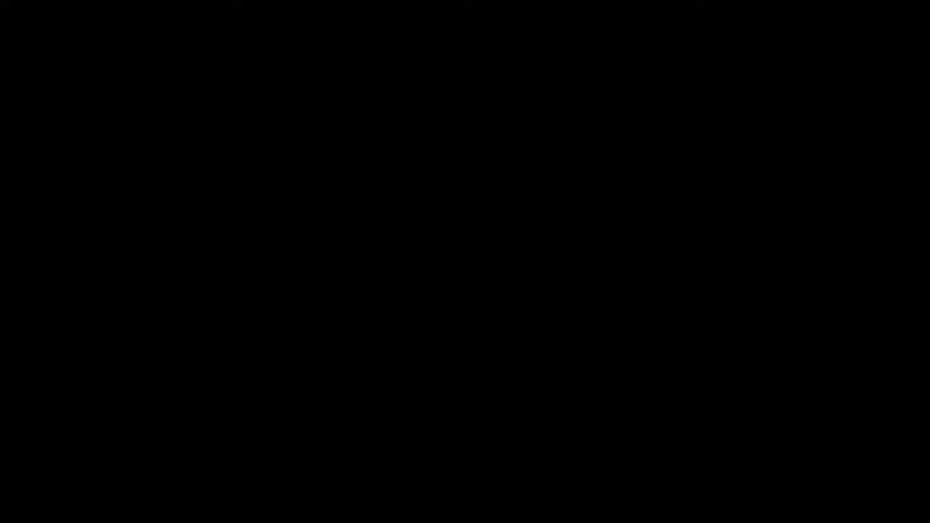
key("alt+y")
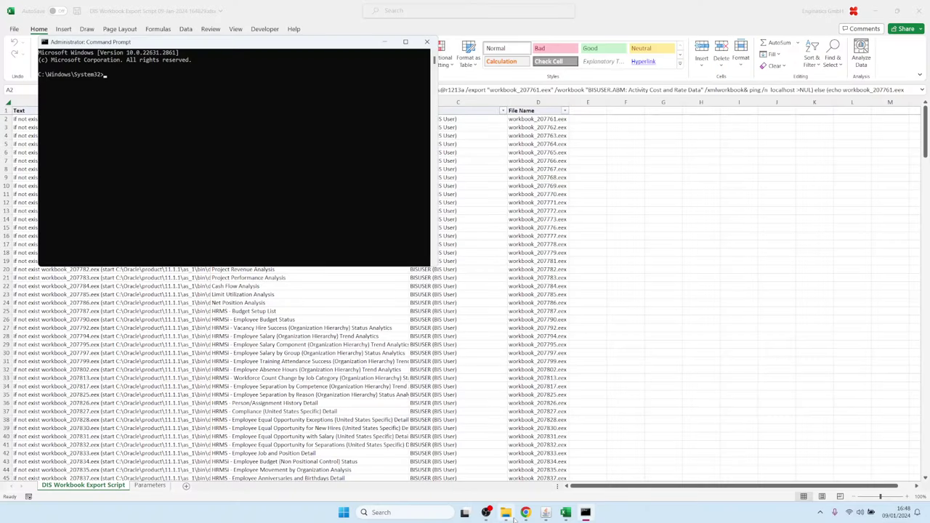
Switch to File Explorer, create a folder named disco_test in Downloads and open it
left_click(494, 469)
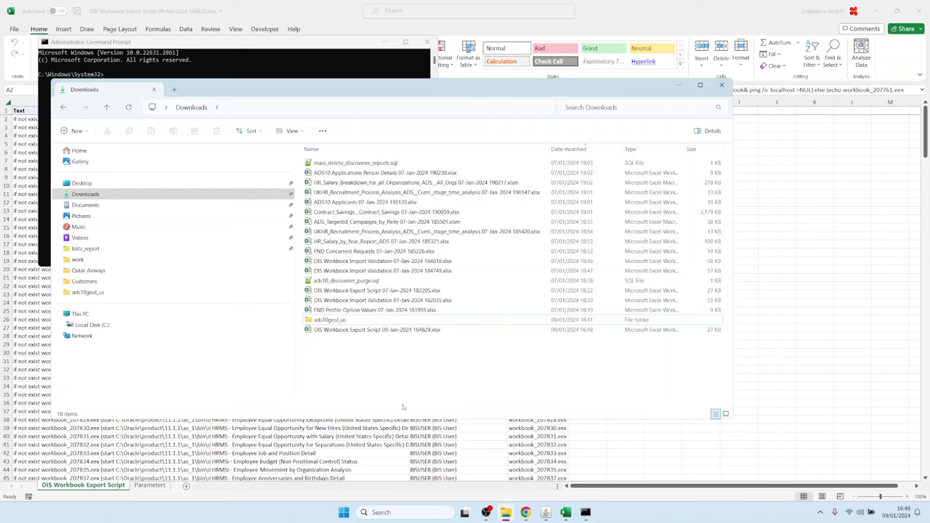
right_click(349, 361)
mouse_move(392, 469)
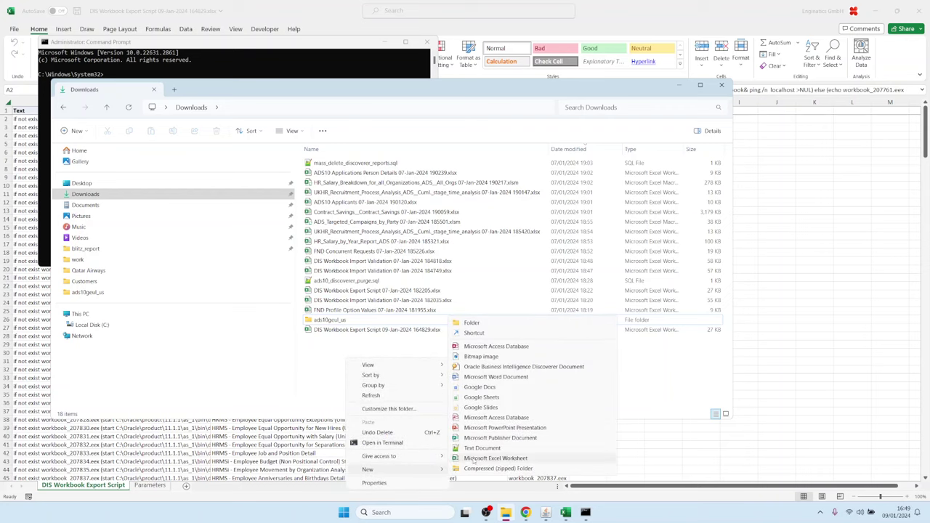
left_click(472, 323)
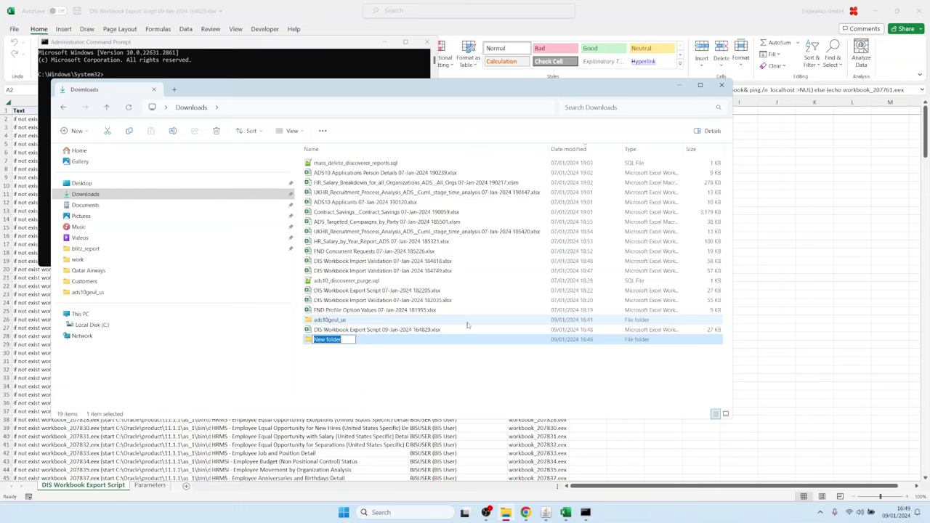
type("disco_test")
key("Return")
key("Return")
Copy the disco_test folder path and change the Command Prompt directory to it with cd
left_click(276, 113)
key("ctrl+c")
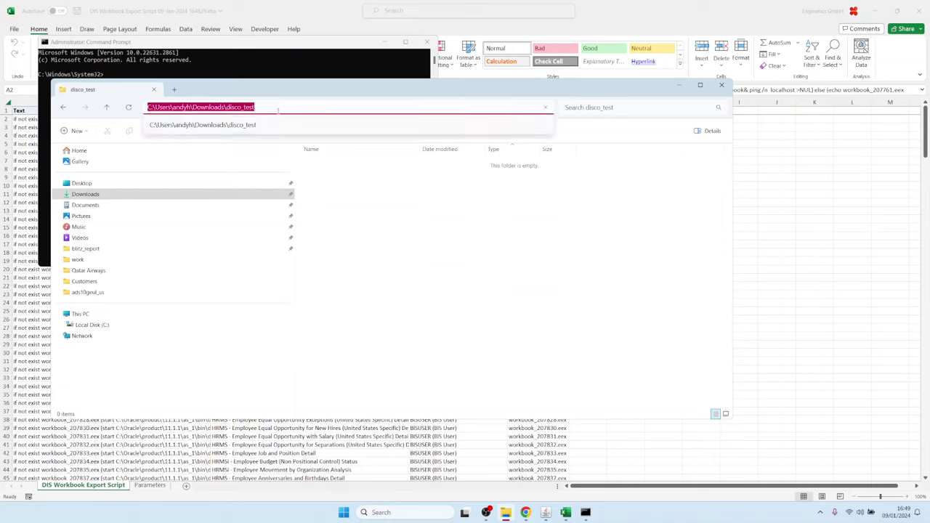
left_click(180, 70)
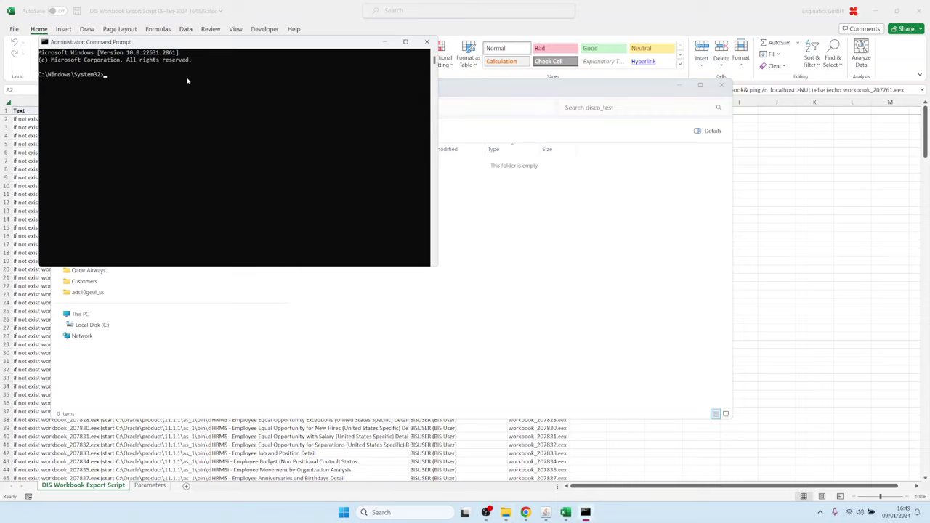
type("cd")
key("ctrl+v")
key("Return")
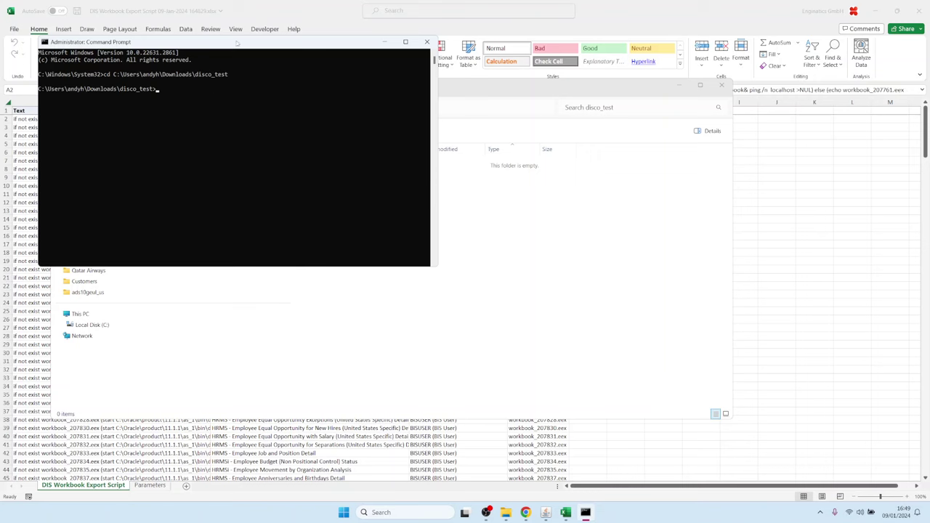
Copy the export commands in cells A2:A31 of the Excel output and run them in the Command Prompt
double_click(244, 9)
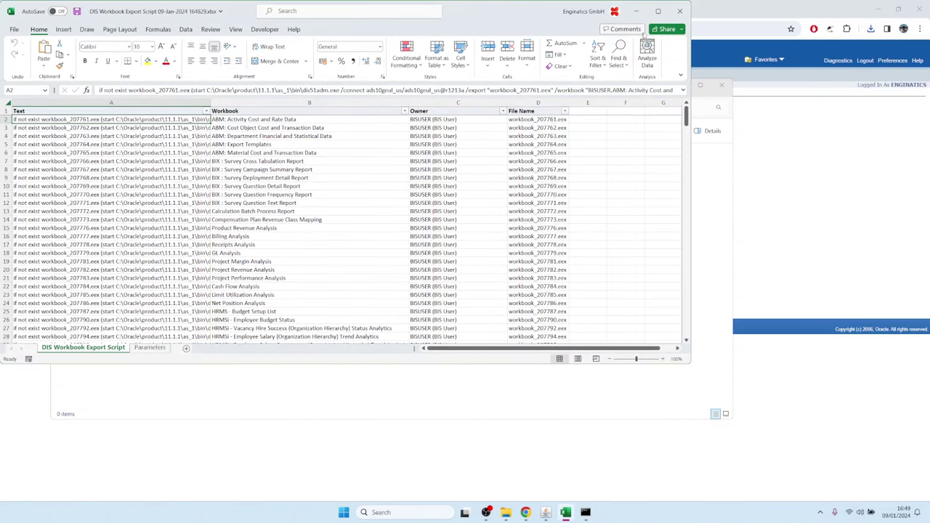
left_click(658, 11)
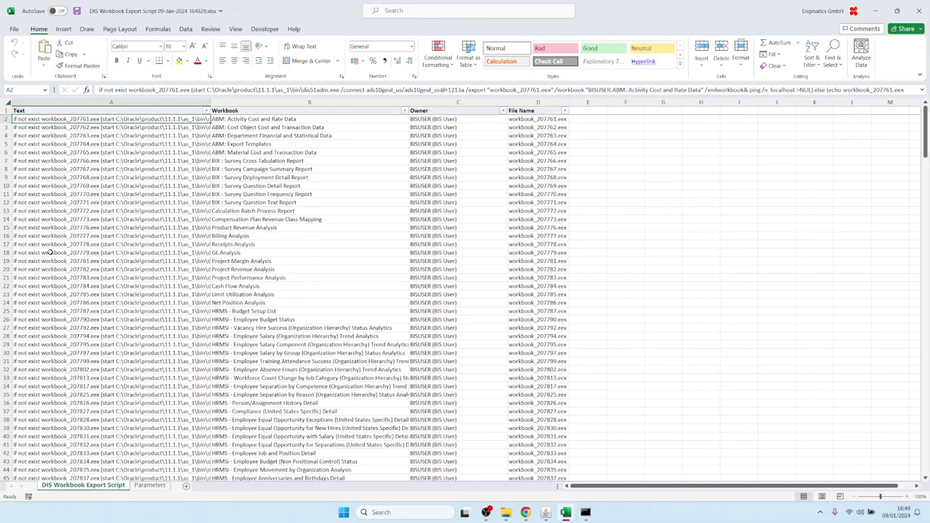
left_click(33, 361)
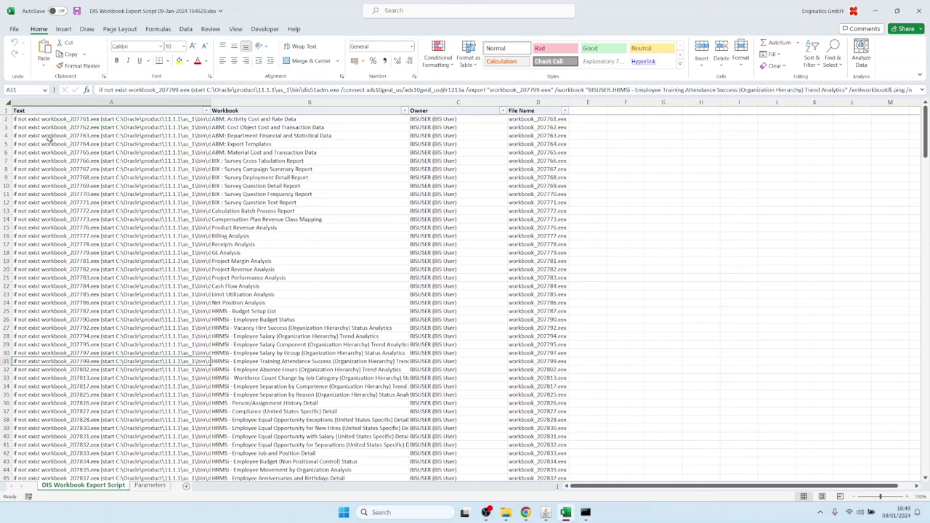
left_click(47, 120, "shift")
key("ctrl+c")
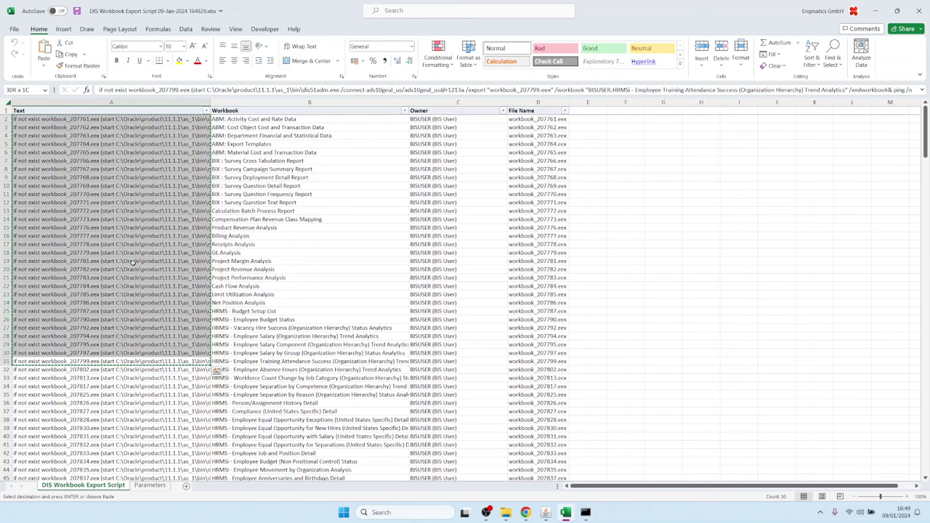
left_click(586, 512)
right_click(251, 165)
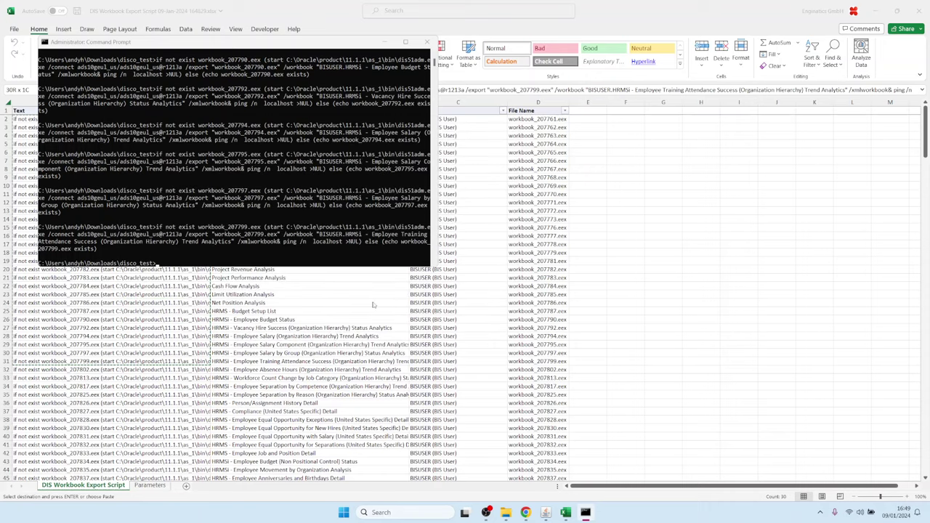
Check the hidden system tray icons and inspect the exported workbook .eex files in the disco_test folder
left_click(821, 512)
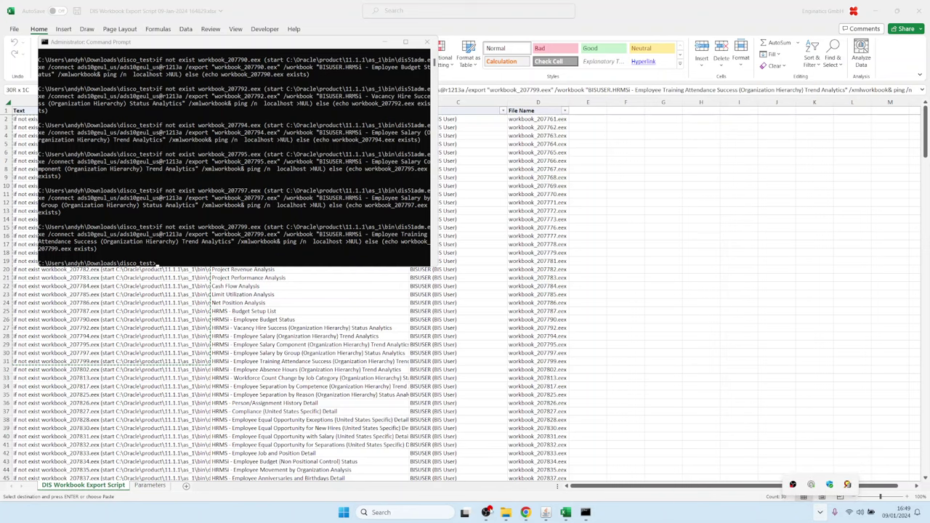
left_click(507, 514)
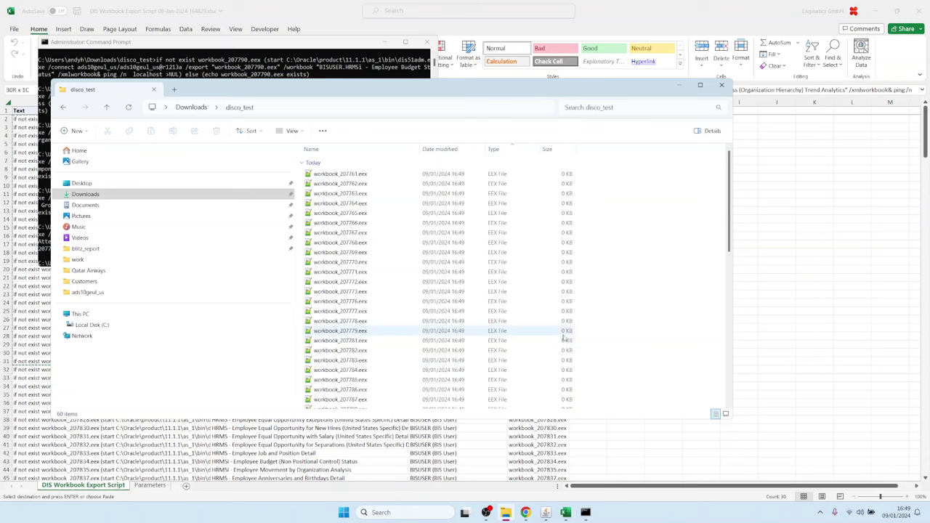
scroll(563, 324, "down", 6)
scroll(562, 207, "up", 6)
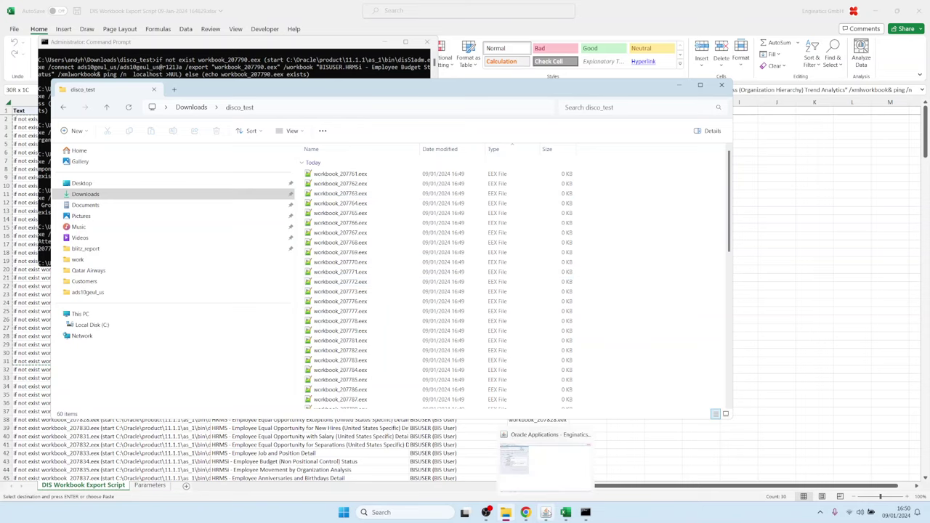
Switch to Oracle Applications, search the Blitz Report list for "dis" and load the DIS Worksheet Execution History report
left_click(545, 512)
left_click(126, 52)
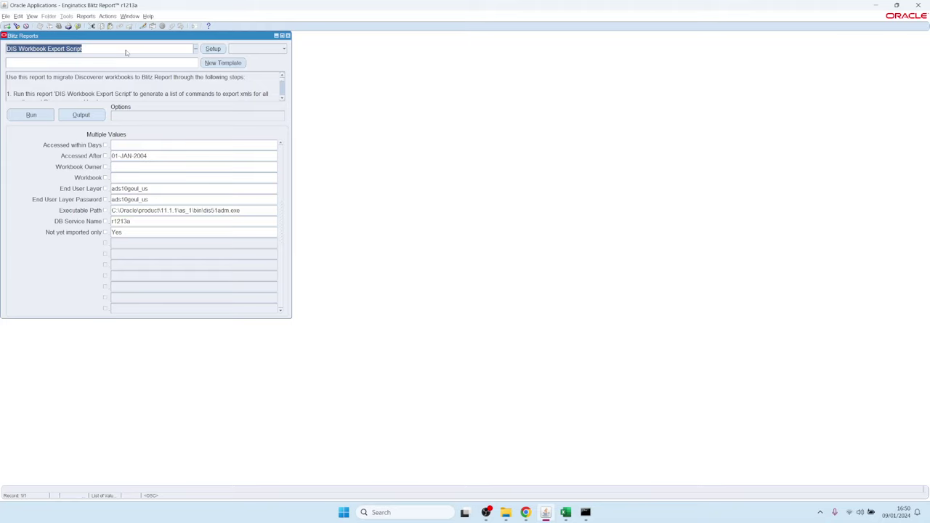
key("ctrl+l")
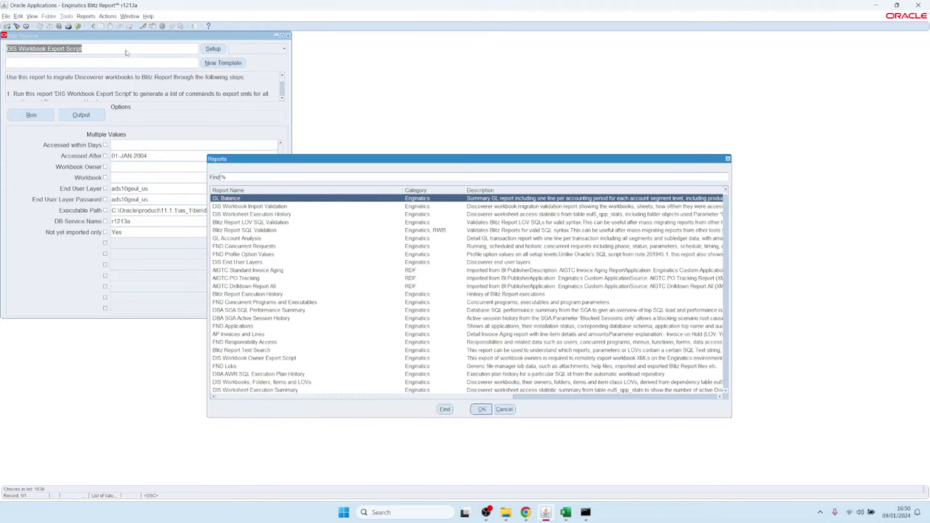
type("dis")
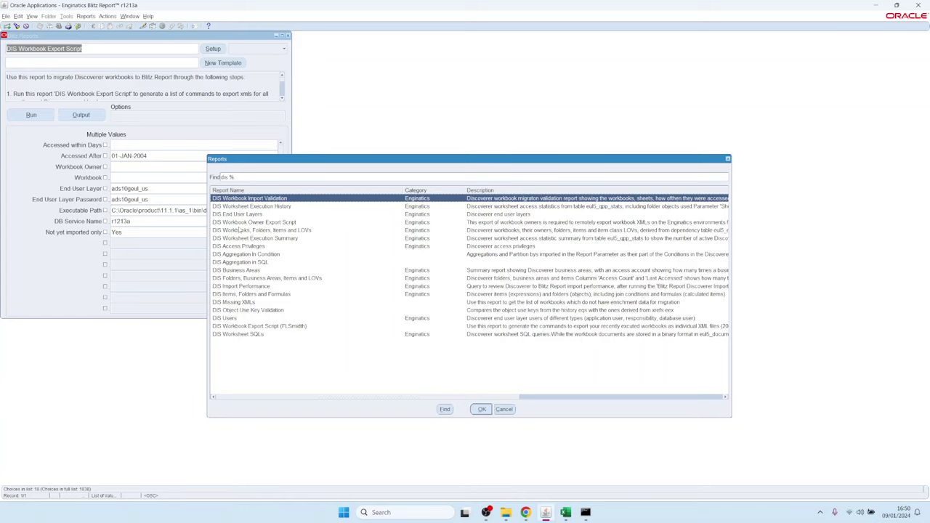
key("Down")
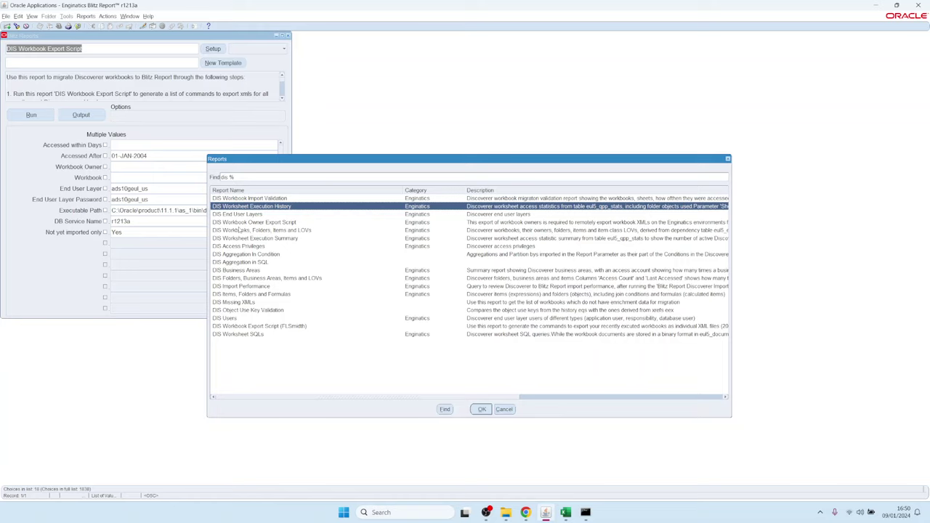
key("Return")
Run the report with a 0 added to the Accessed within Days value and open the downloaded Excel output
left_click(136, 221)
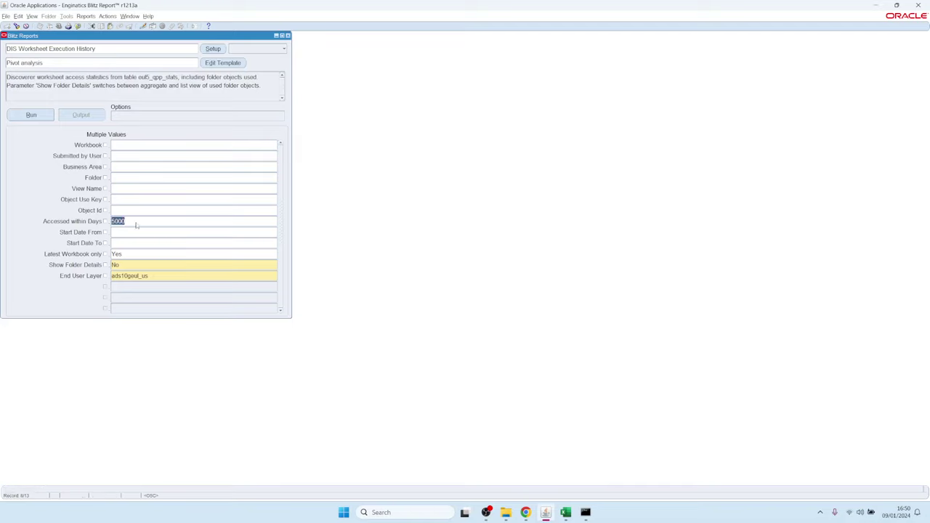
left_click(148, 220)
type("0")
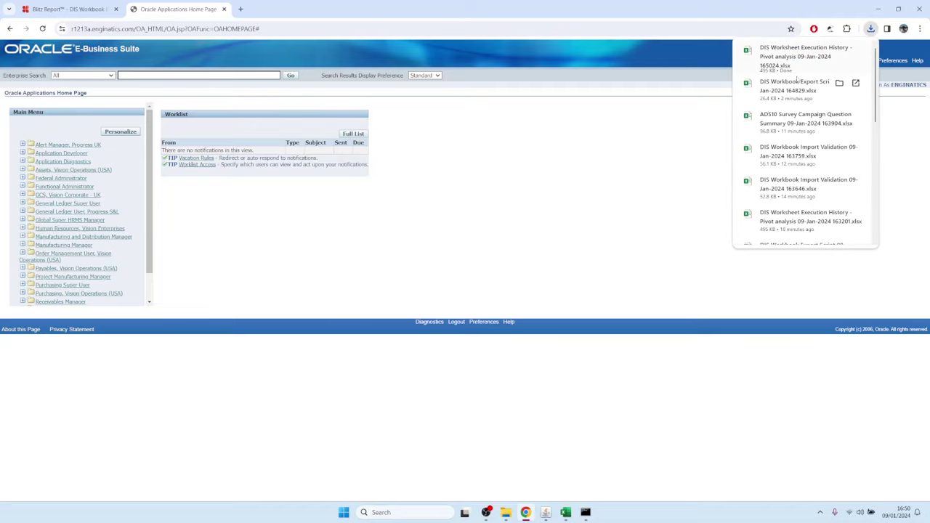
left_click(790, 65)
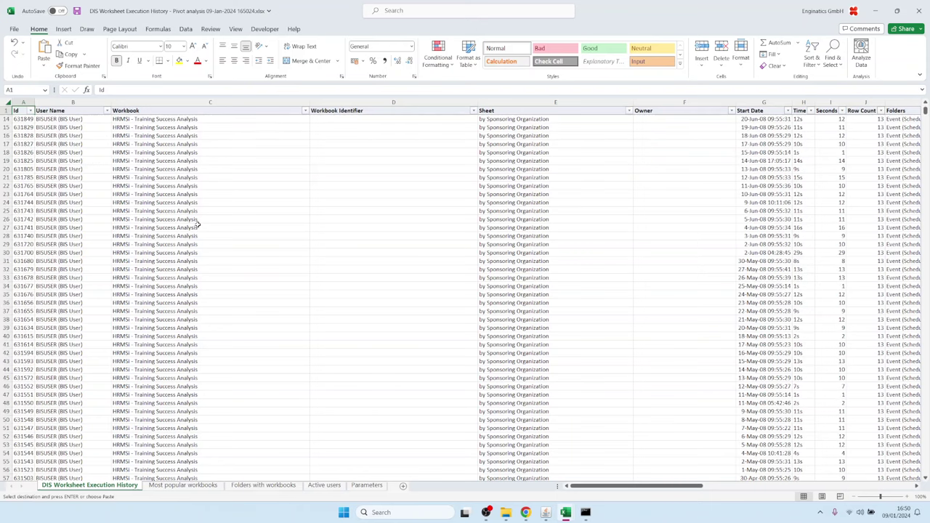
Examine the execution history rows for user, workbook, sheet, start date, run time in seconds and row count
scroll(196, 224, "down", 12)
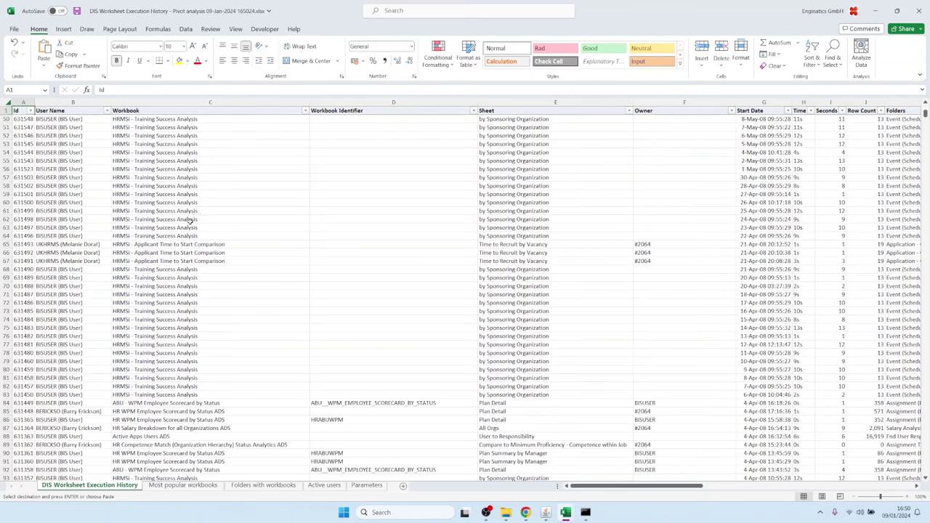
left_click(137, 246)
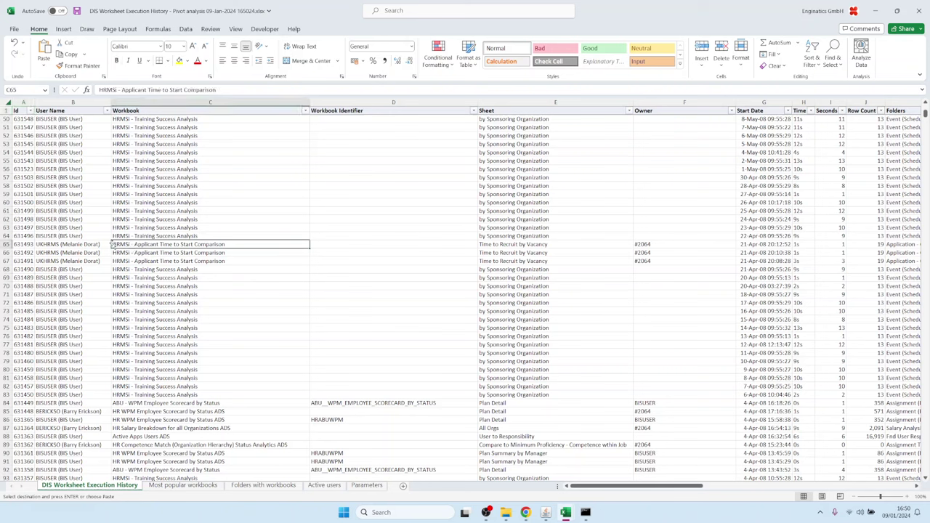
left_click(509, 247)
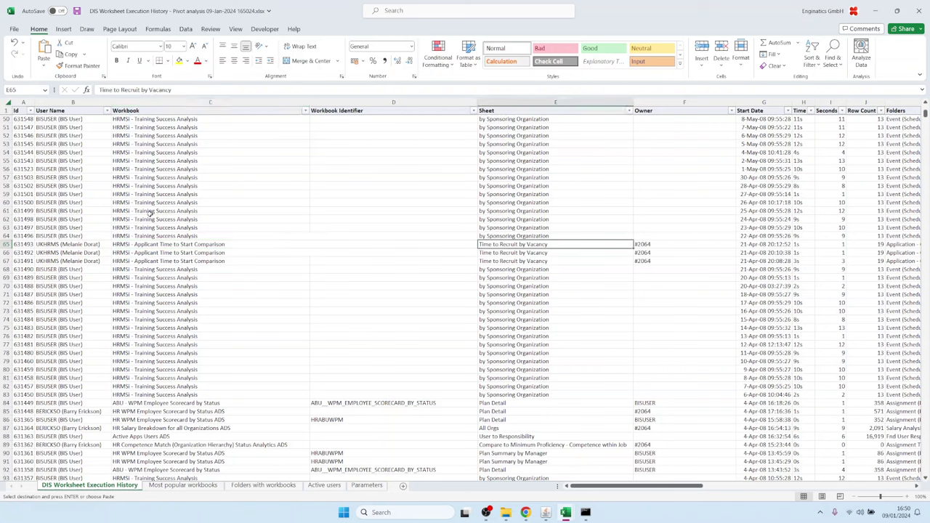
left_click(74, 247)
key("Right")
key("Right")
key("Right")
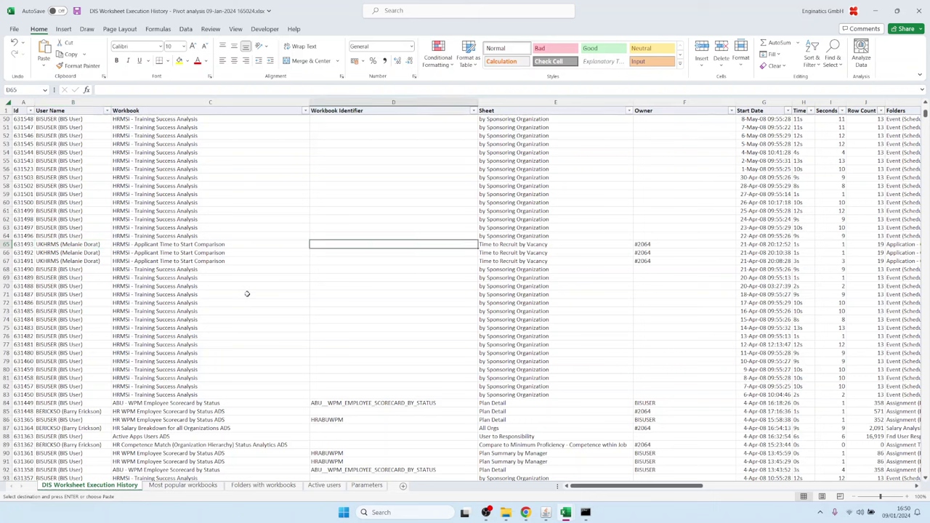
key("Right")
key("Right")
key("Right")
key("Right")
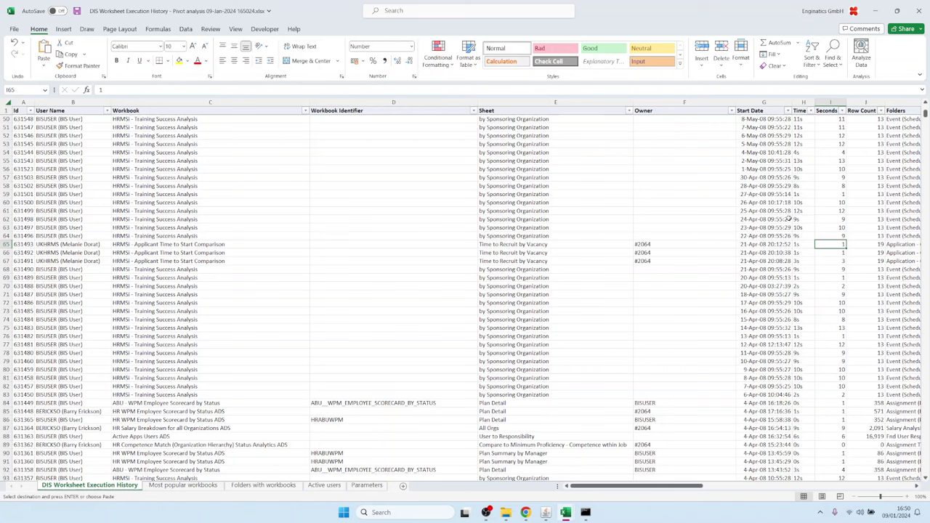
left_click(836, 202)
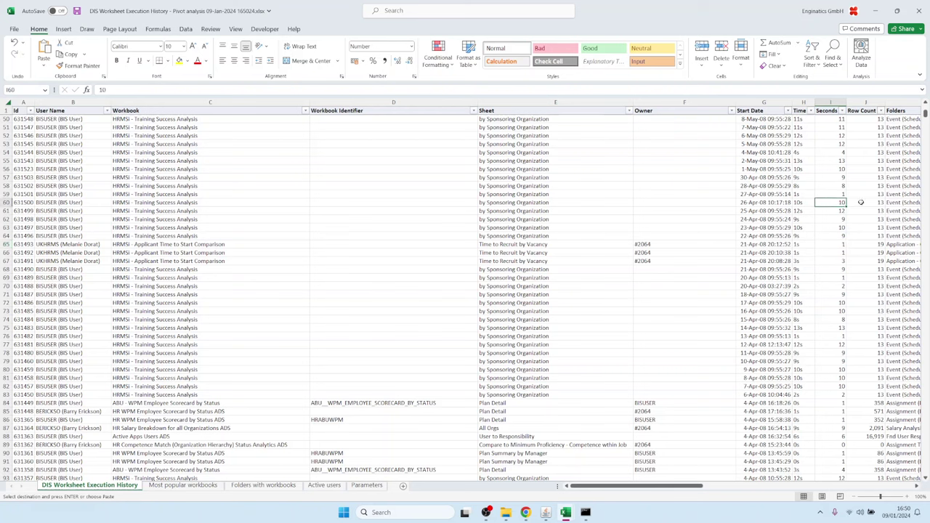
left_click(872, 203)
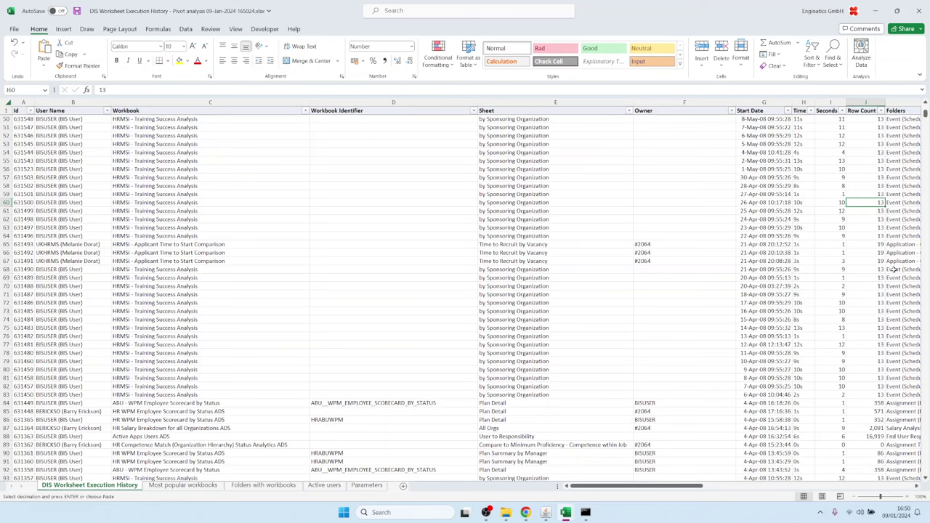
Review the Folders, Folder Identifiers, Views Or Tables, Folder Descriptions and Folders Views Or Tables columns of the execution history
key("Right")
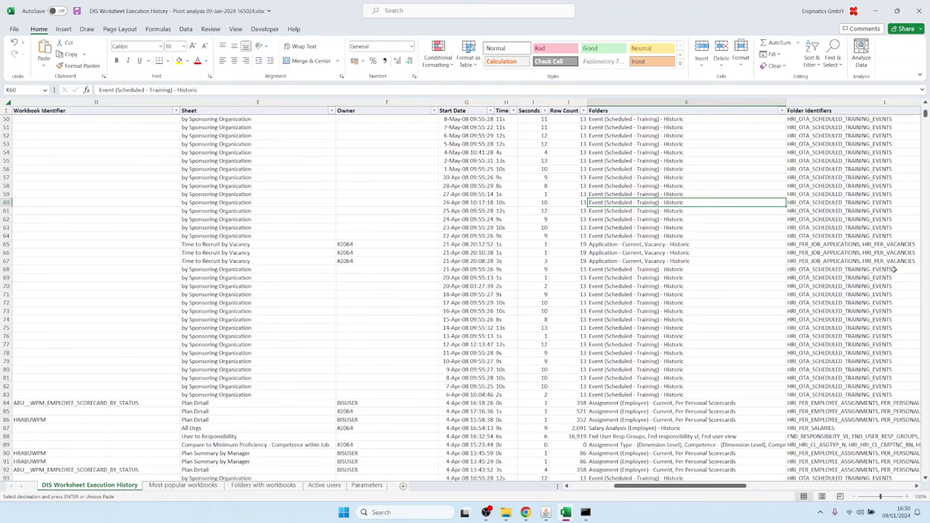
key("Right")
key("Right")
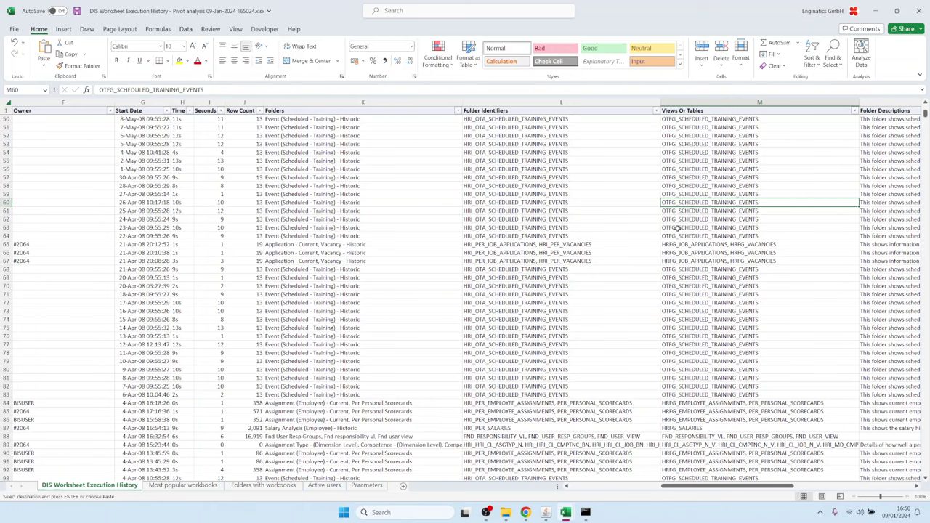
key("Right")
scroll(723, 217, "down", 6)
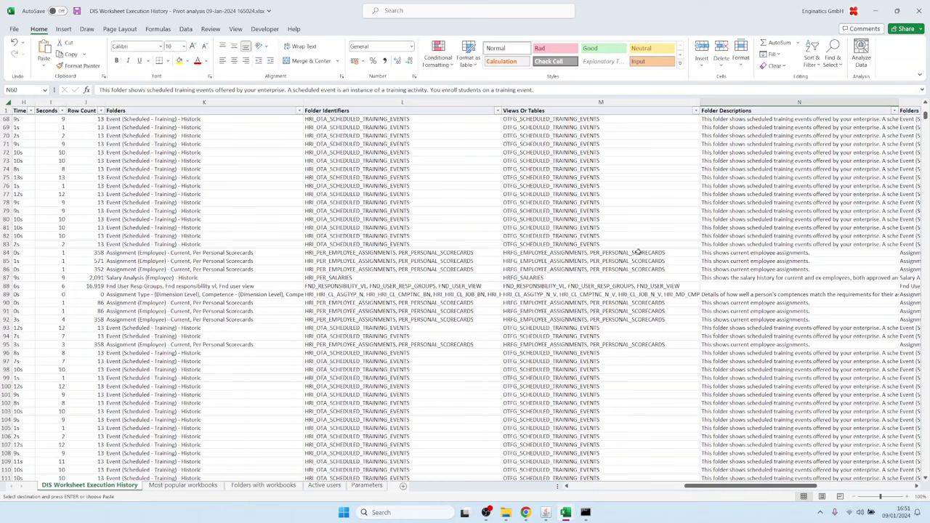
key("Right")
key("Right")
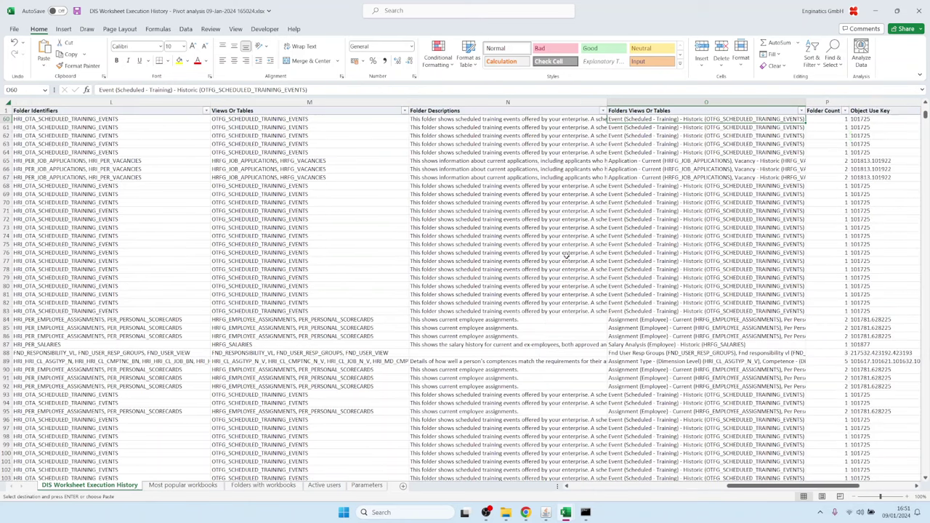
Inspect the full folder and view names in cell O65 without changing them, and return to the start of the row
double_click(663, 164)
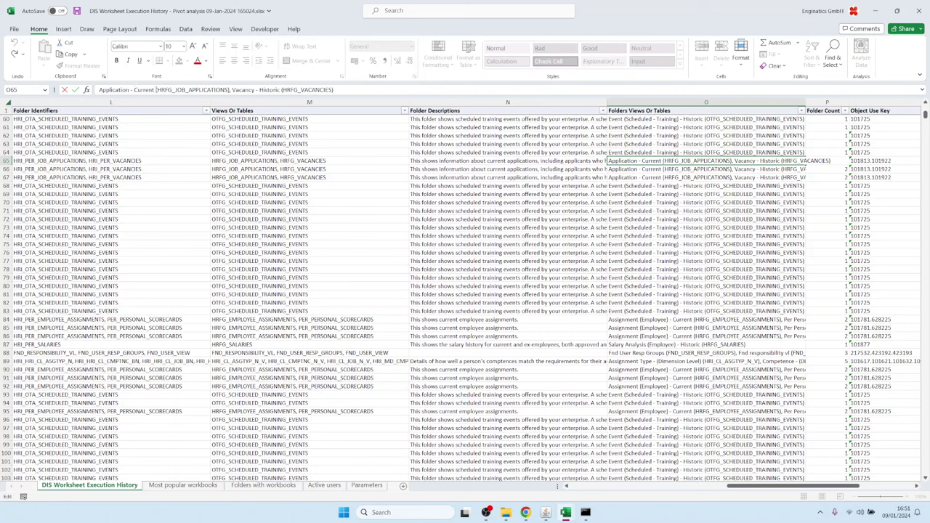
left_click_drag(158, 90, 334, 89)
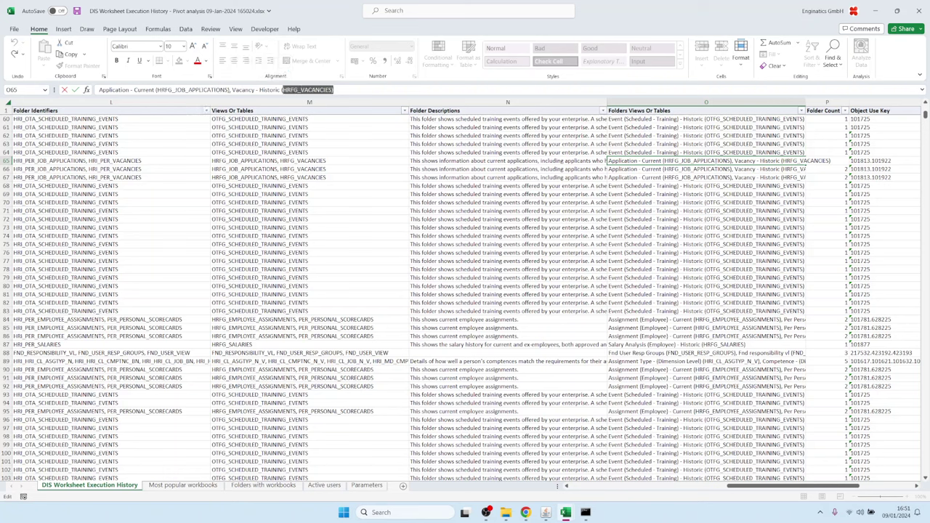
key("Escape")
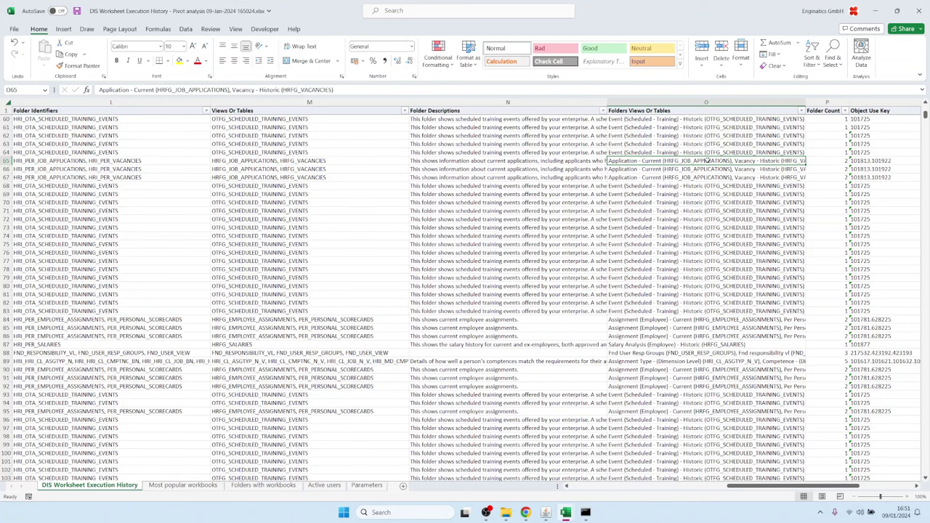
key("Home")
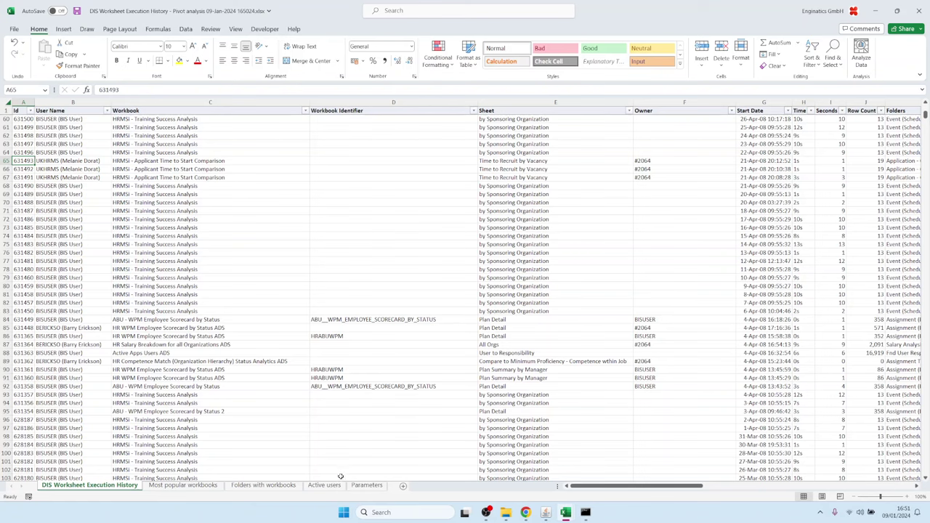
Review the Active users pivot, and examine the sheets and execution counts under HRMSi - Training Success Analysis in Most popular workbooks
left_click(320, 485)
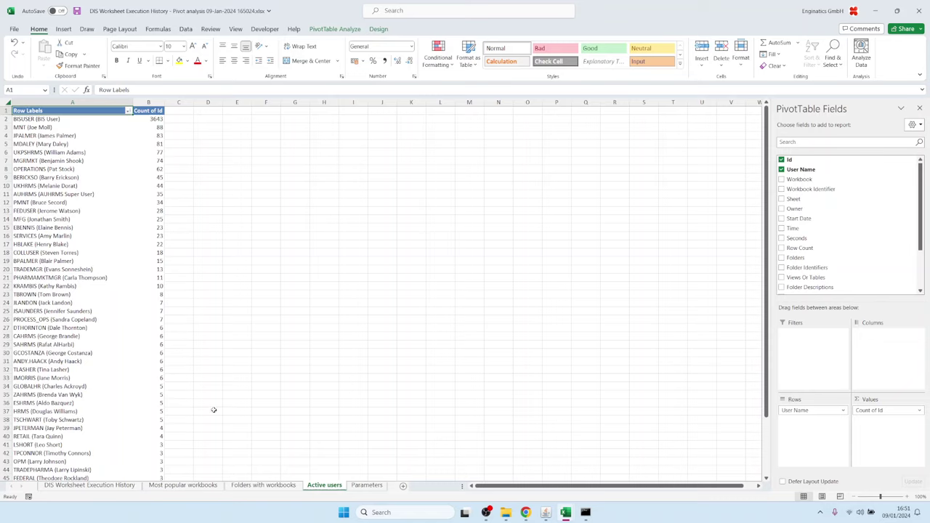
left_click(202, 488)
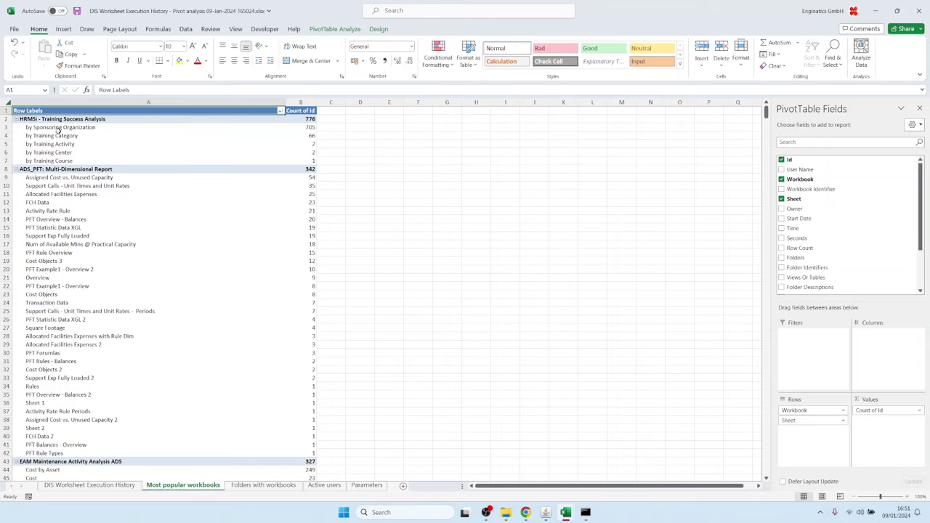
left_click_drag(55, 128, 52, 161)
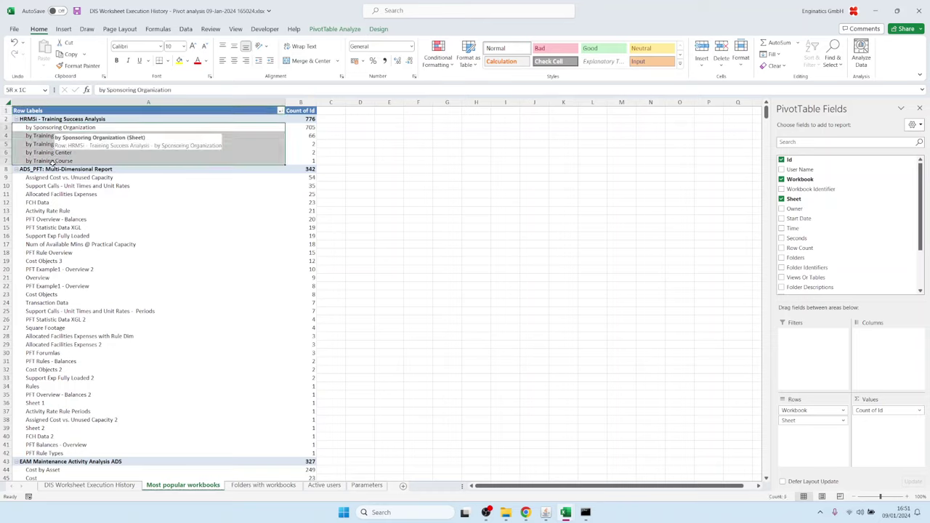
left_click(52, 117)
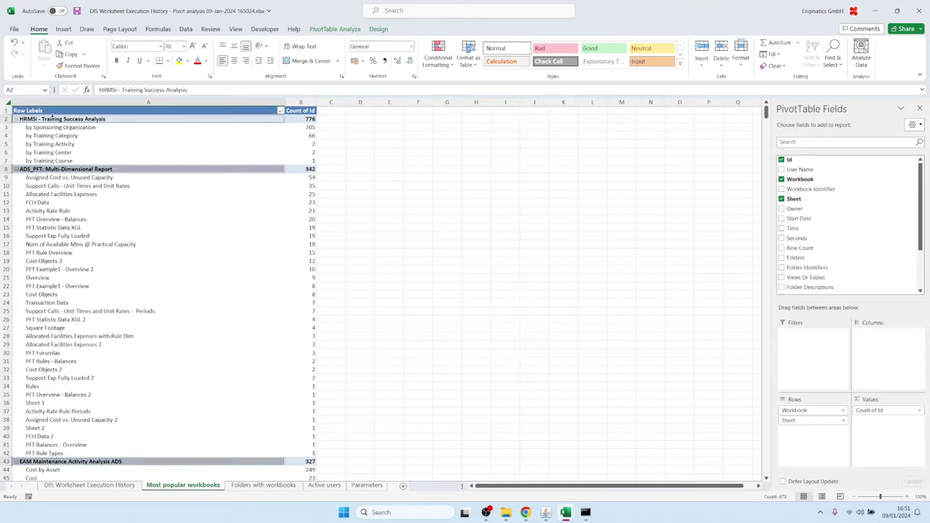
left_click_drag(57, 127, 54, 161)
left_click(314, 136)
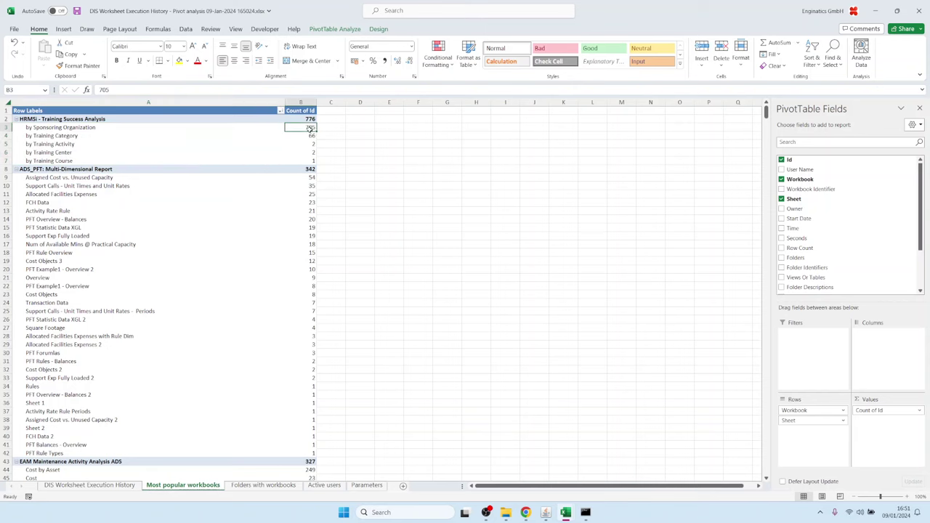
Open the Folders with workbooks sheet and narrow column A so that the Count of Id column fits in view
left_click(261, 485)
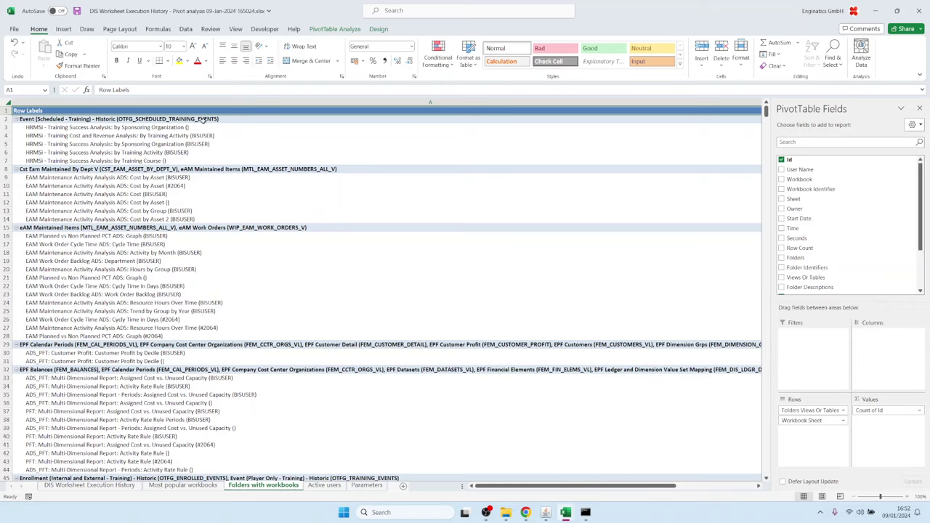
left_click(210, 103)
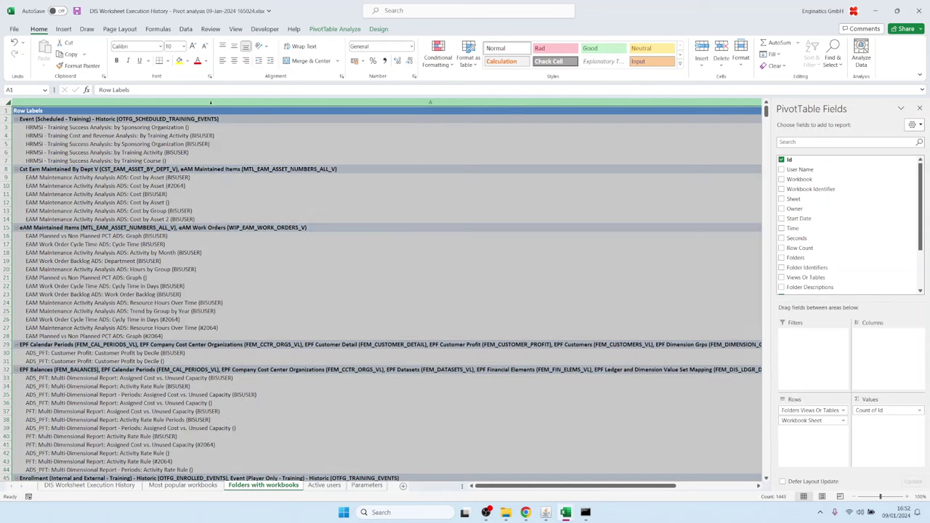
right_click(210, 103)
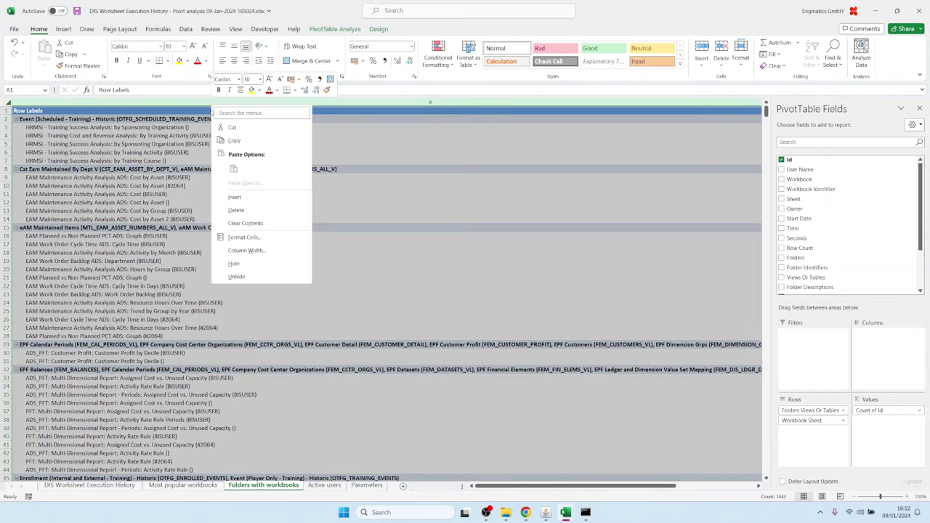
left_click(247, 250)
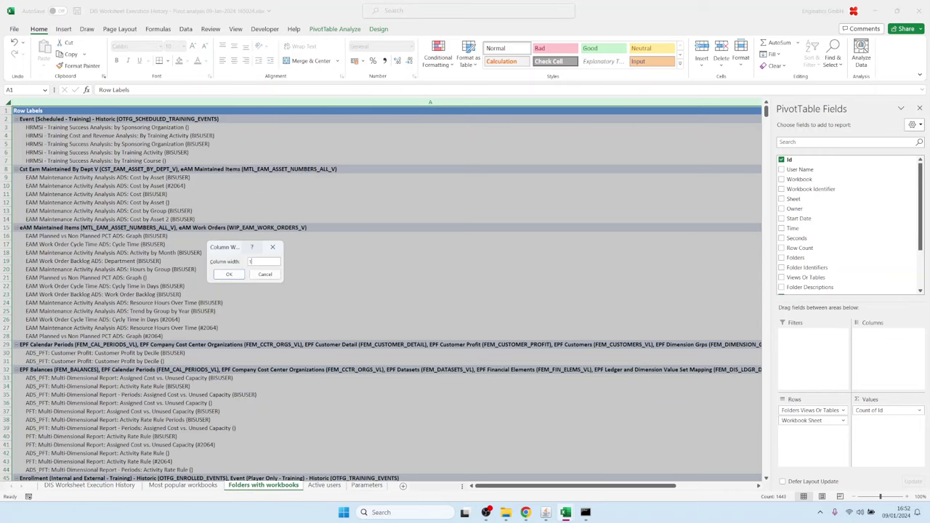
key("Return")
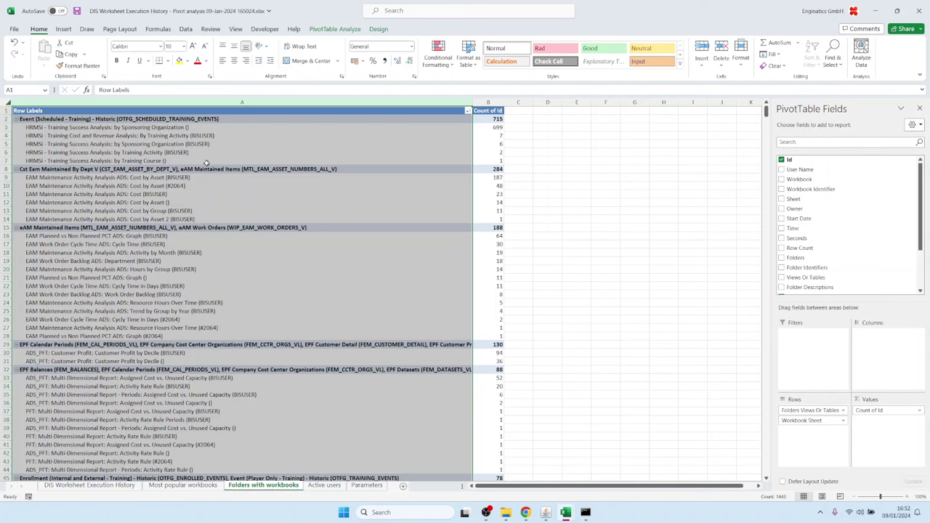
Examine the workbook sheets listed under the Event (Scheduled - Training) - Historic folder in the pivot table
left_click(121, 121)
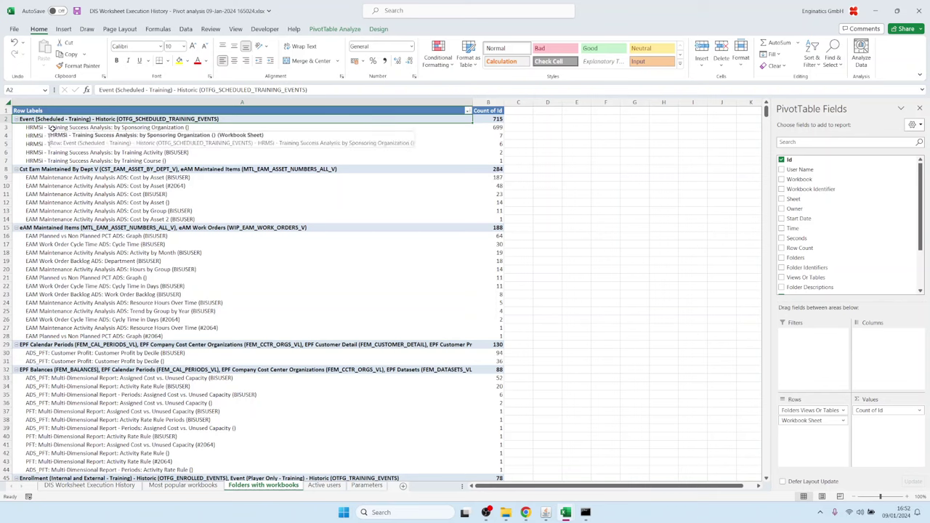
left_click_drag(49, 129, 37, 162)
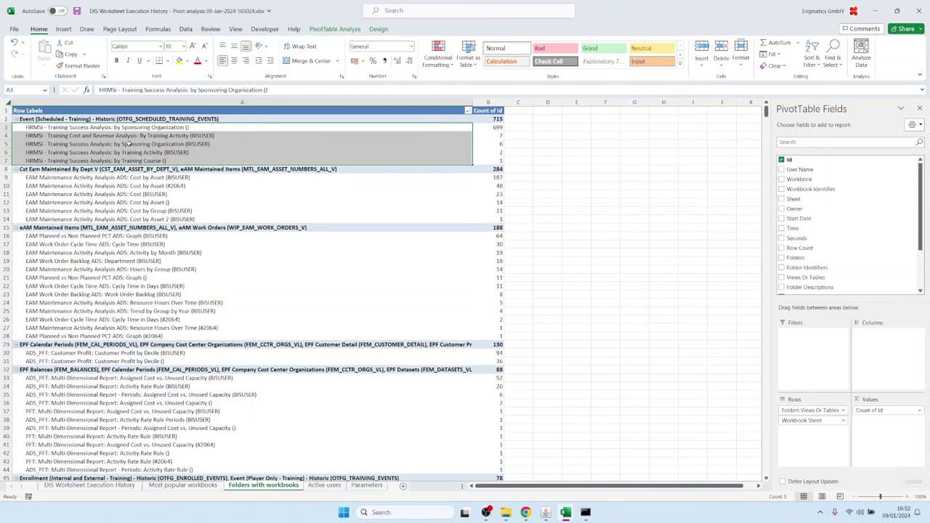
left_click(125, 127)
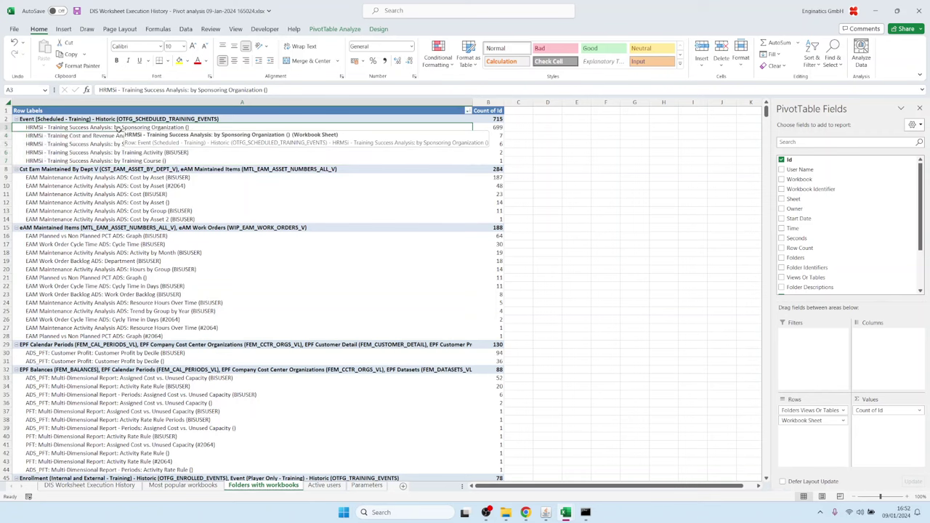
Compare the Event (Scheduled - Training) - Historic folder heading with the workbook sheets grouped beneath it
left_click(101, 118)
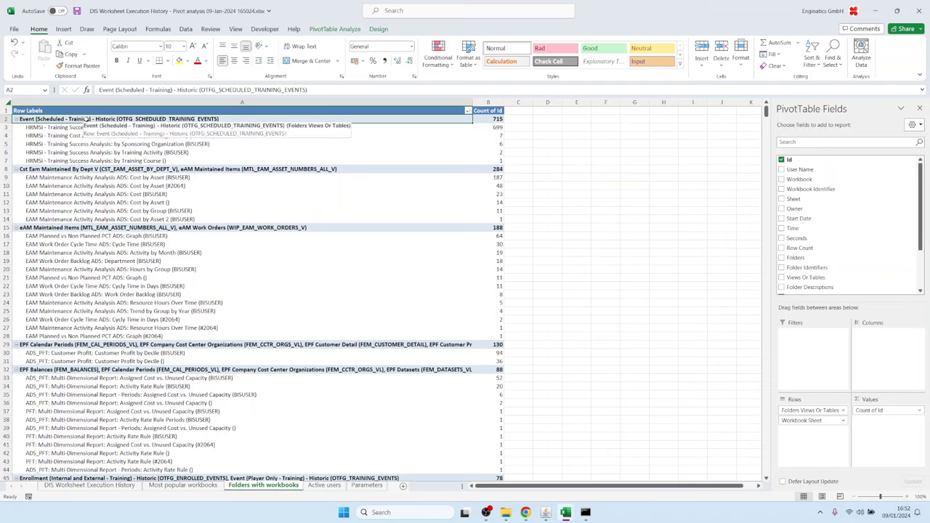
left_click_drag(56, 129, 60, 159)
left_click(58, 120)
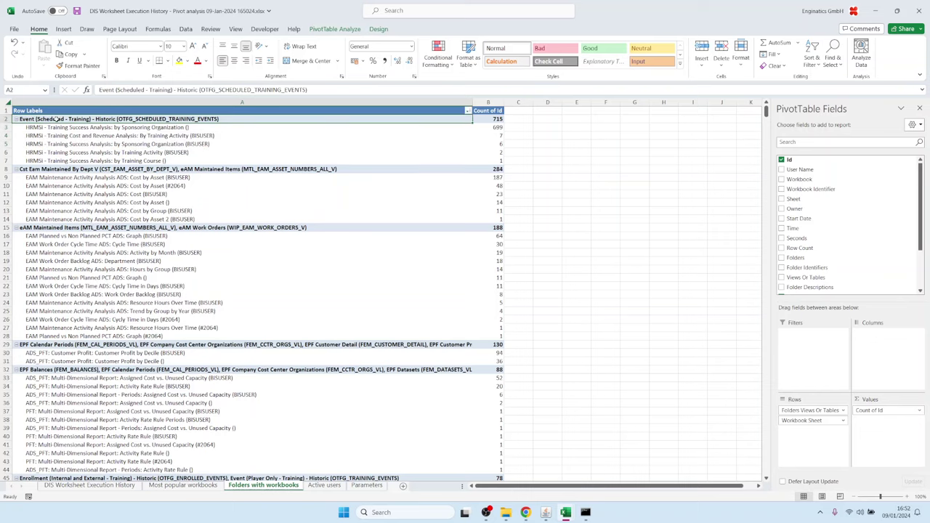
Review the exported files in the disco_test folder in File Explorer, and delete the log files from Command Prompt with del *.log
left_click(506, 512)
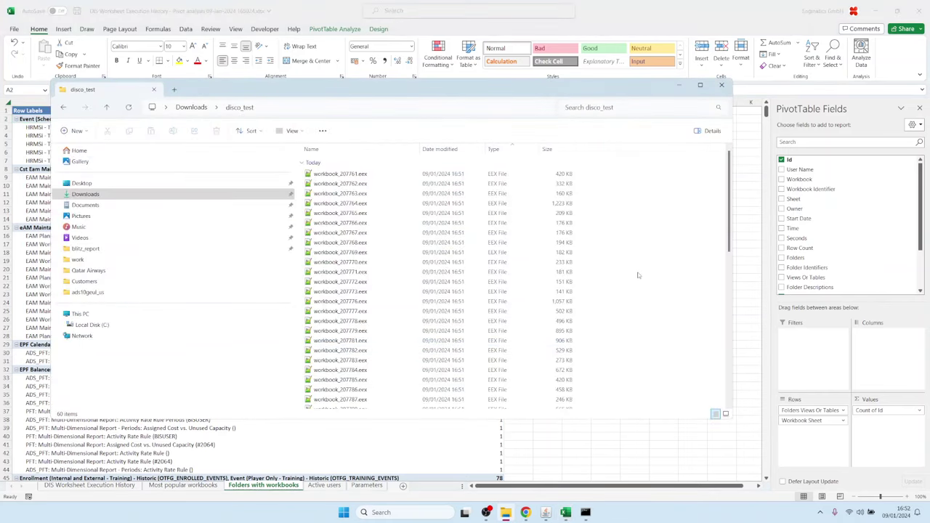
scroll(629, 269, "down", 2)
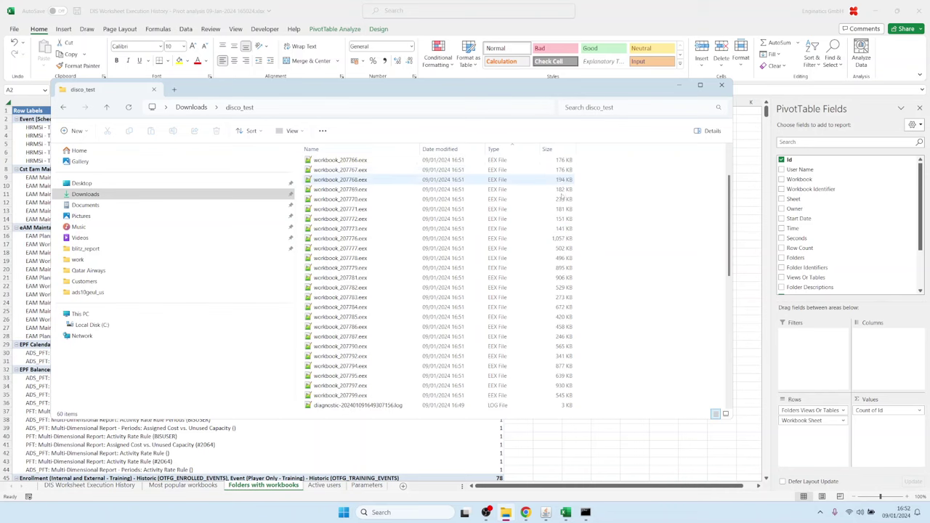
scroll(562, 342, "down", 2)
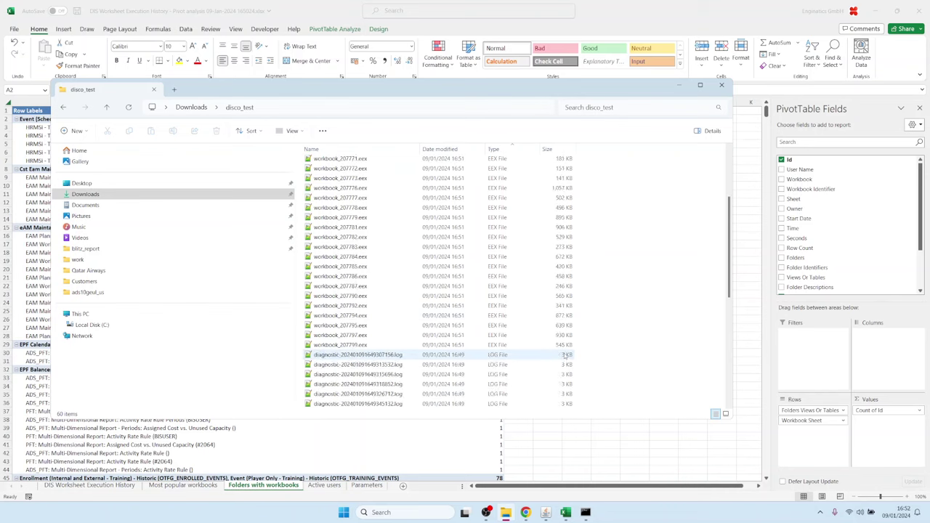
scroll(565, 356, "down", 2)
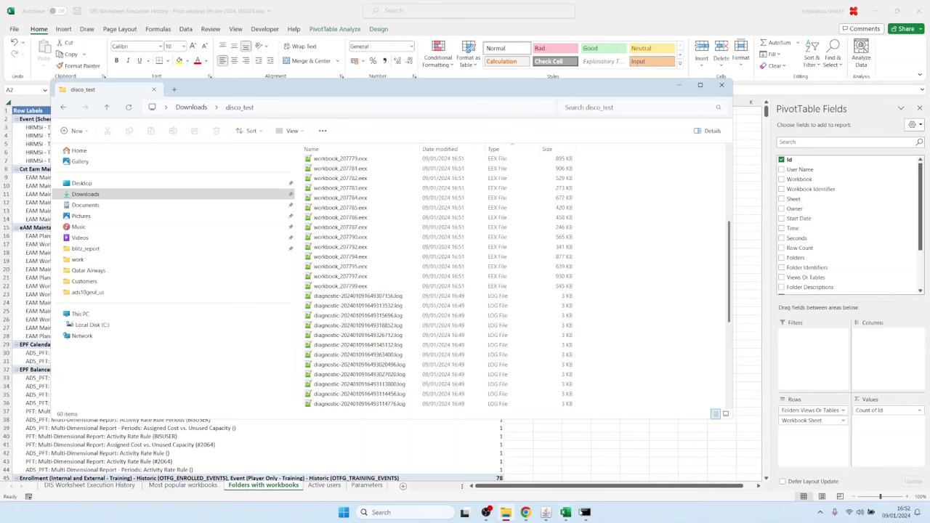
left_click(585, 512)
left_click(188, 208)
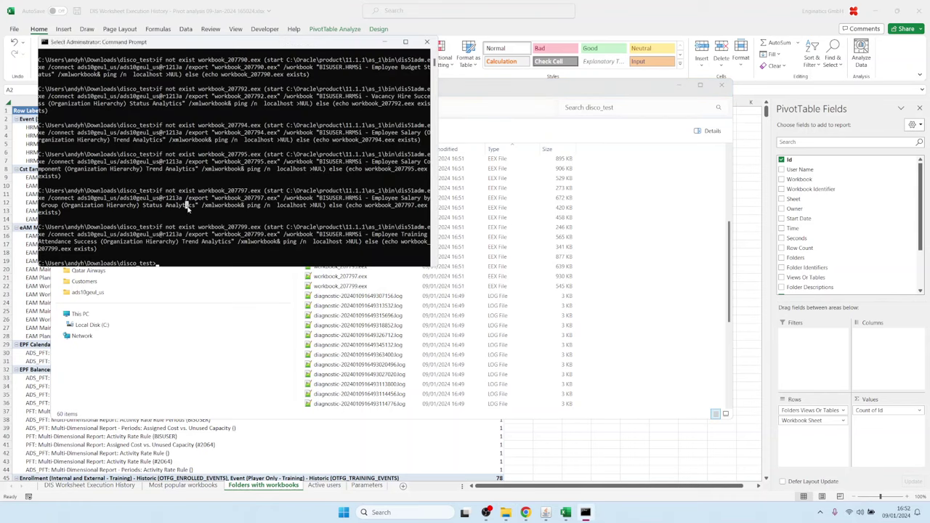
type("del *.log")
key("Return")
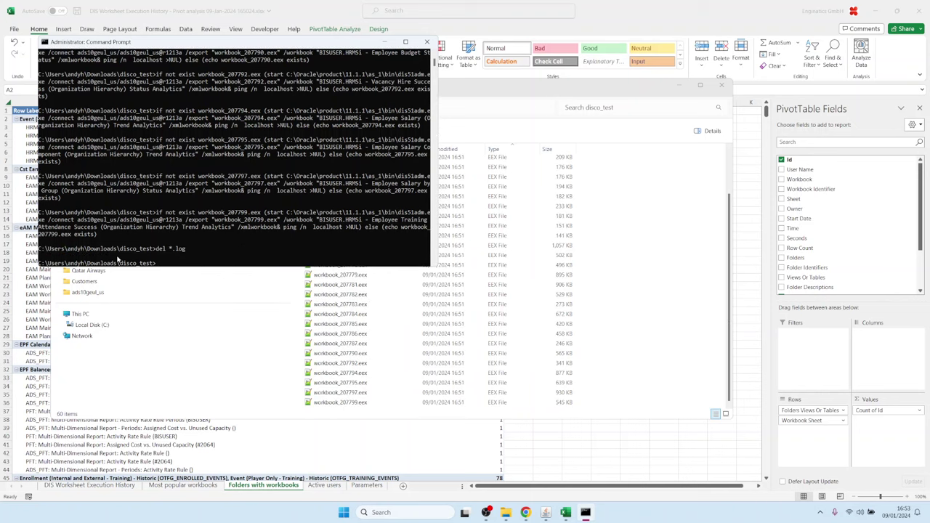
Switch back to File Explorer and check the .eex files remaining in the disco_test folder
left_click(651, 302)
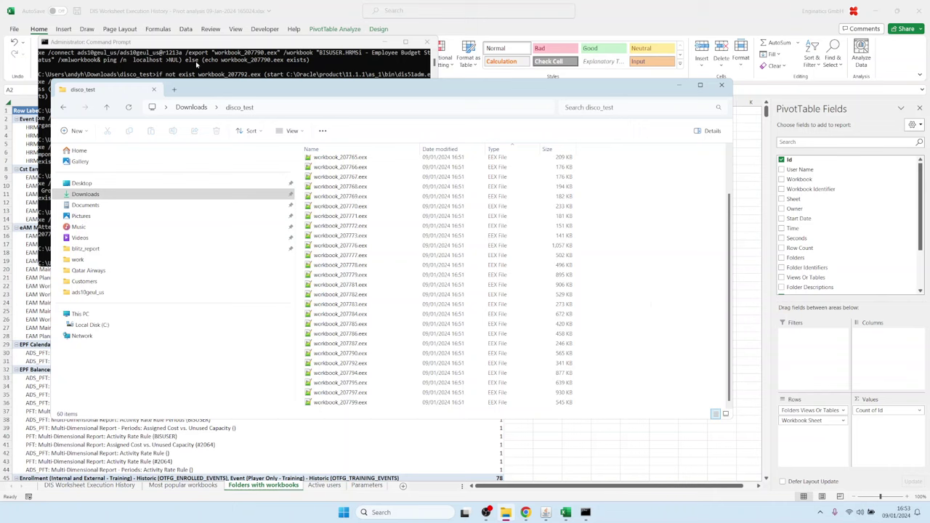
left_click(196, 65)
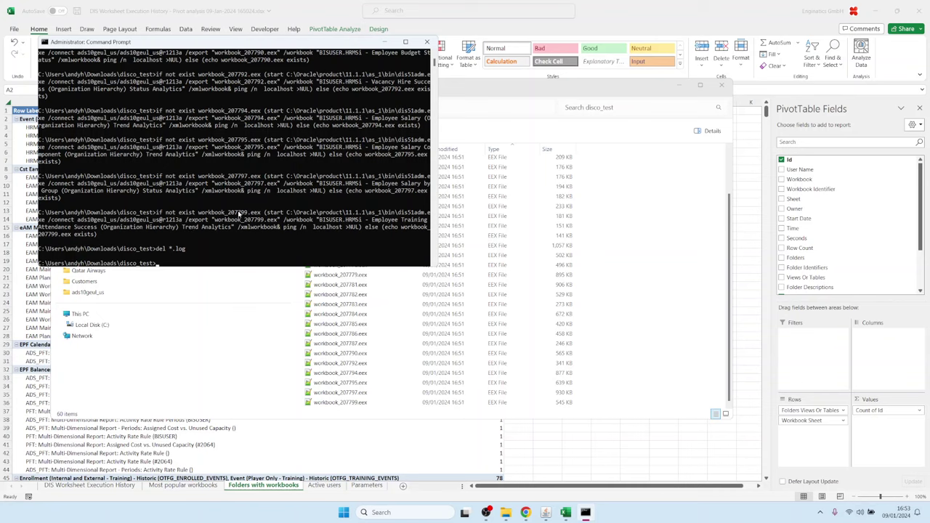
left_click(684, 322)
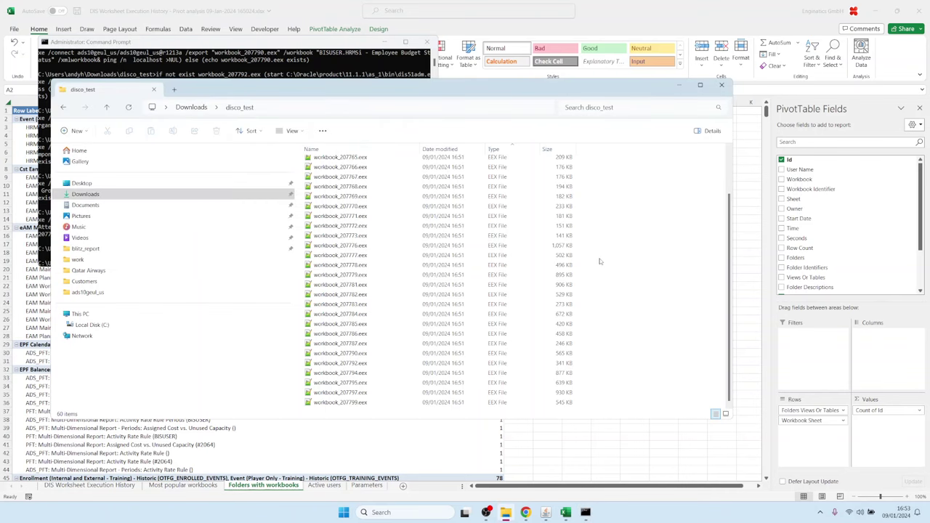
key("ctrl+a")
left_click(348, 255)
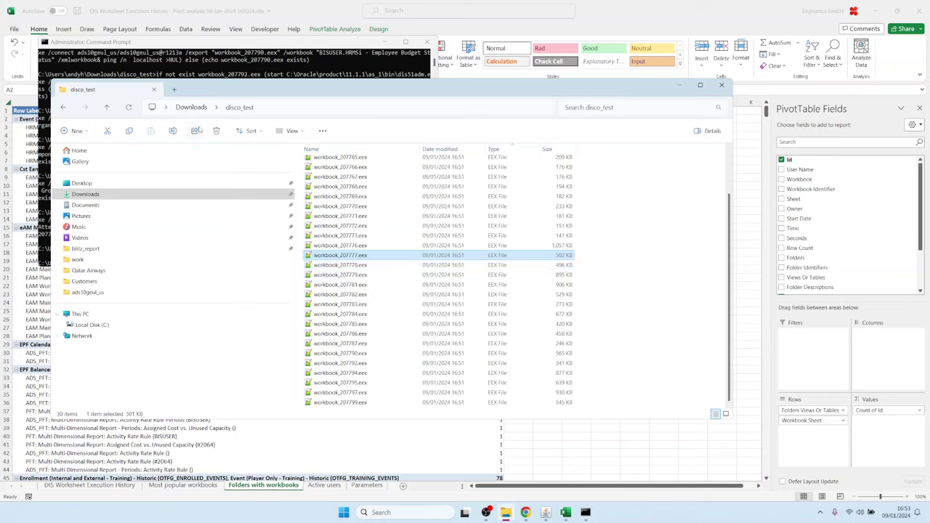
Compress all .eex files in the ads10geul_us folder under Downloads into a zip archive named workbooks.zip
left_click(197, 107)
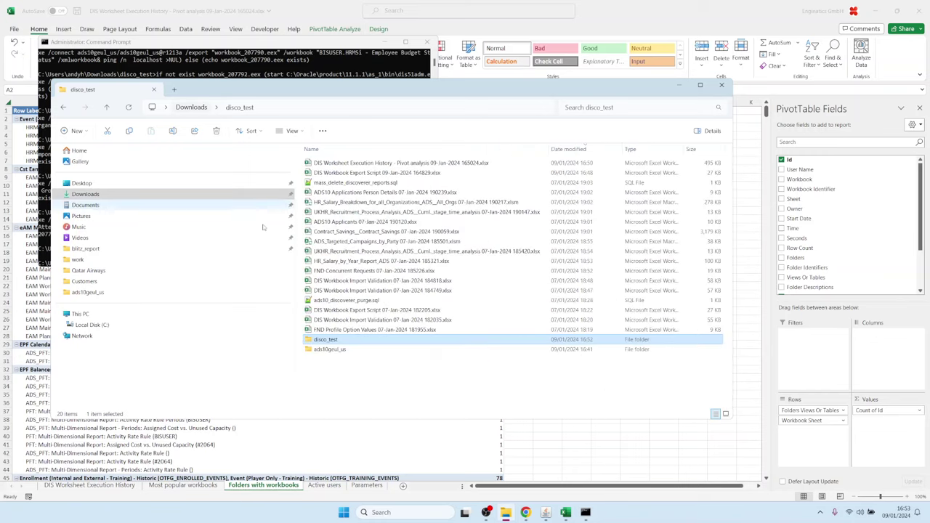
double_click(324, 349)
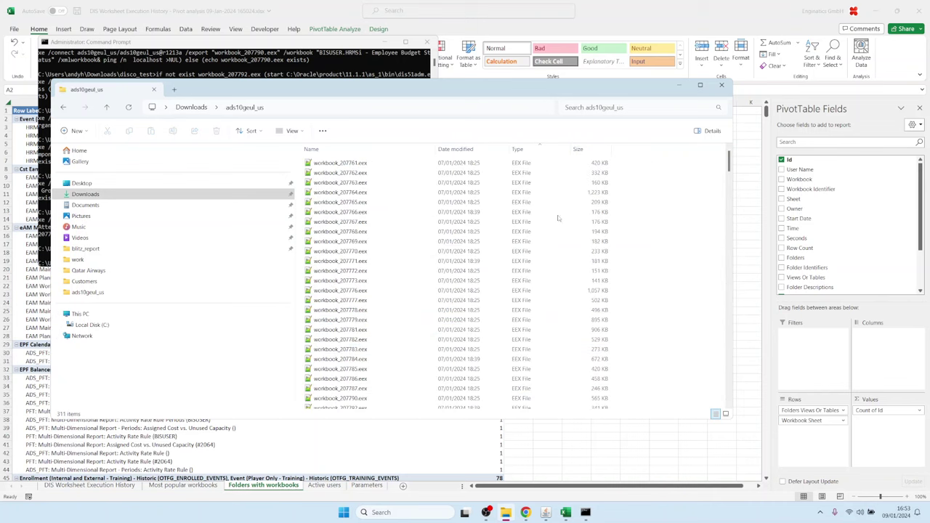
key("ctrl+a")
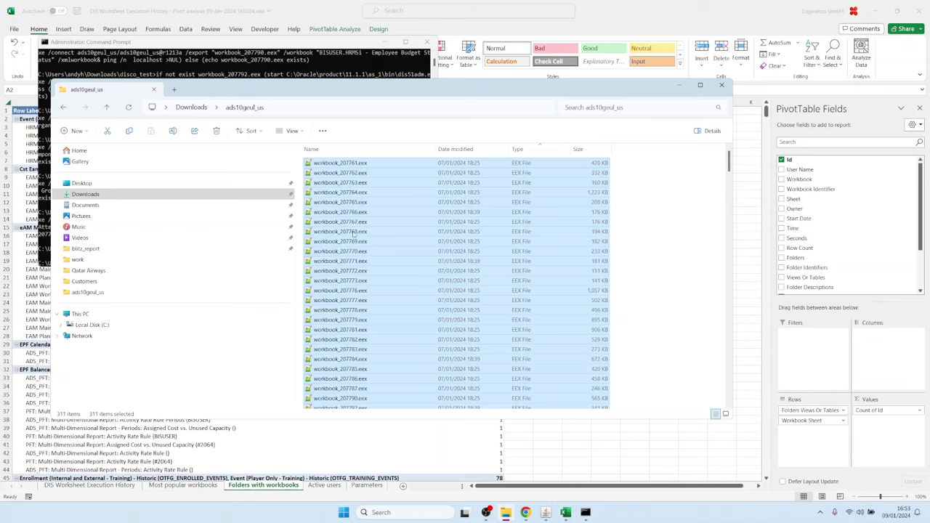
right_click(354, 194)
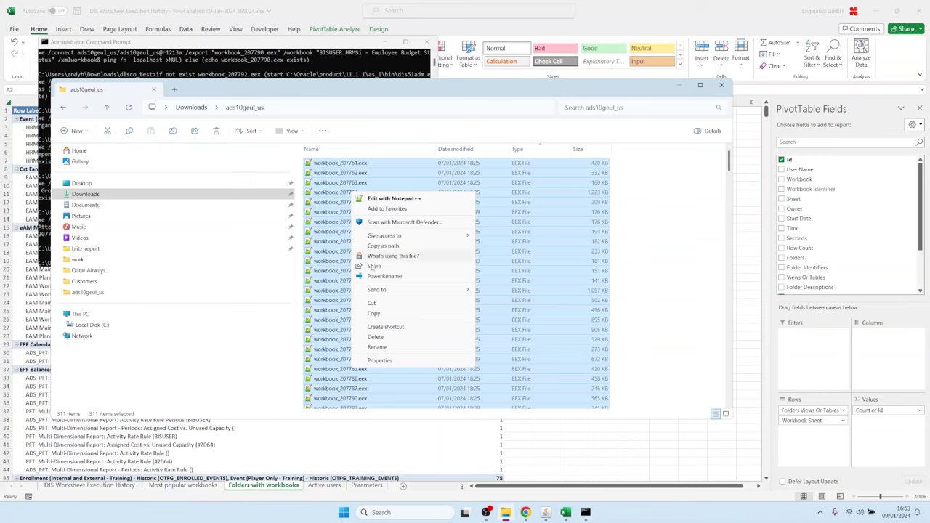
mouse_move(396, 292)
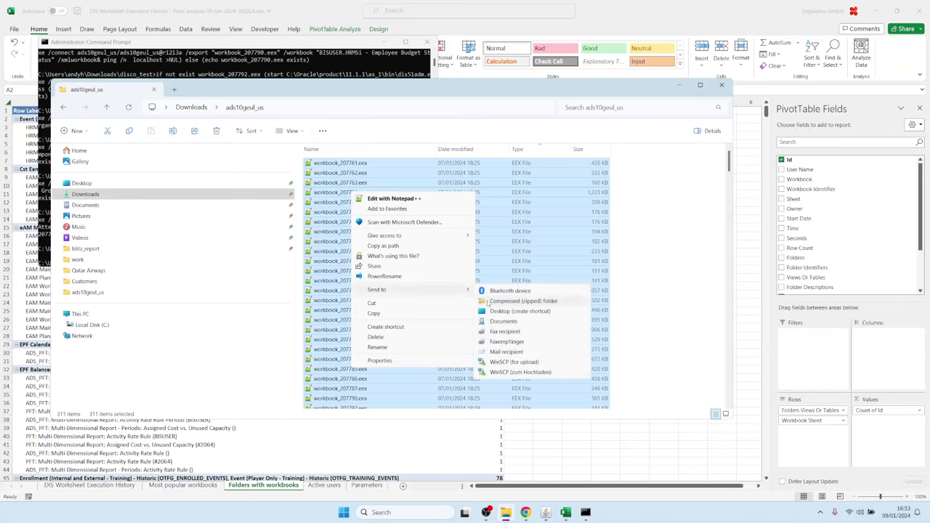
left_click(480, 303)
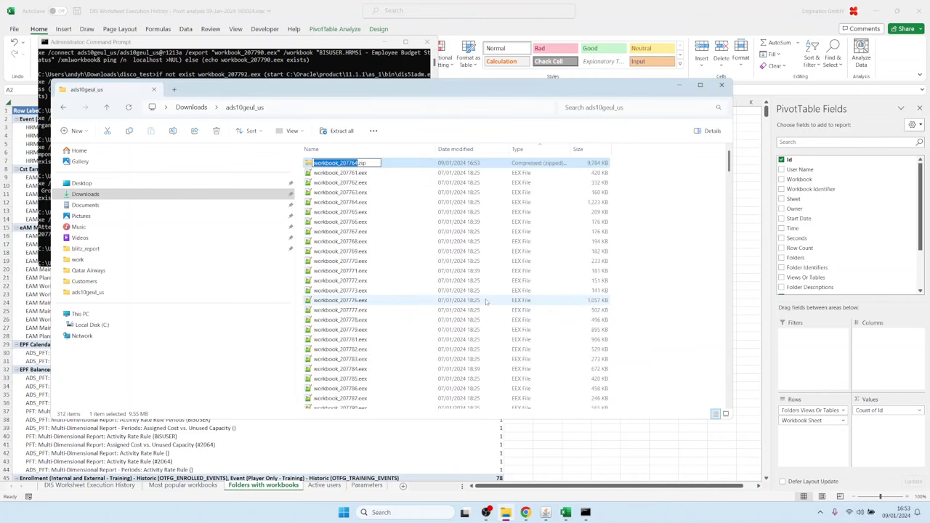
type("wor")
type("kbooks")
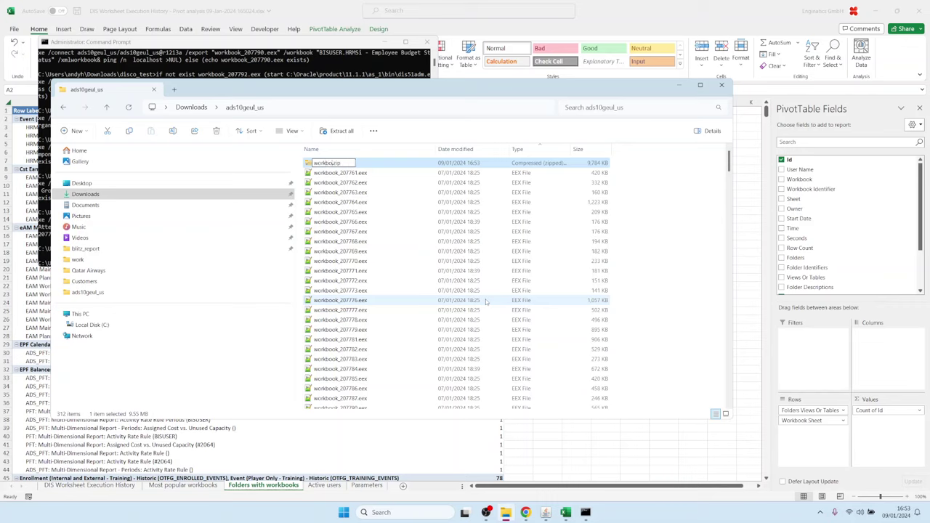
key("Return")
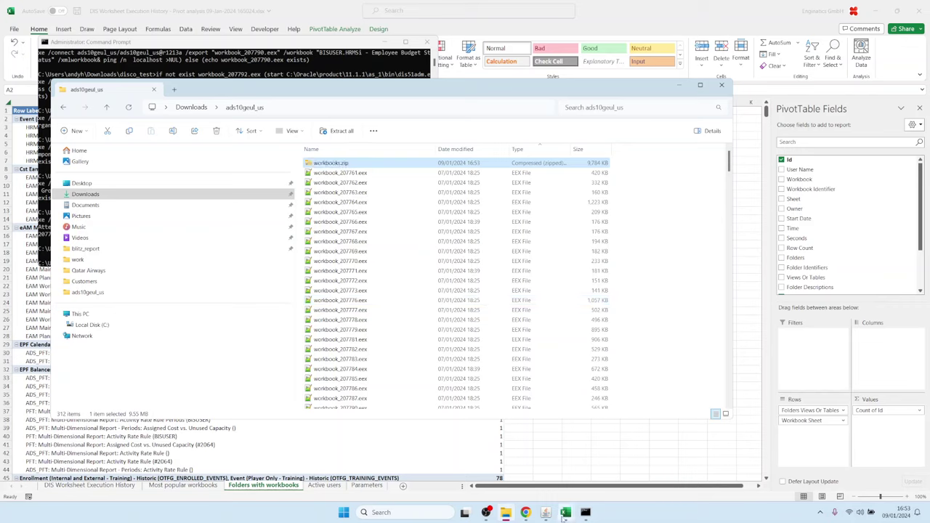
Switch to Oracle Applications, open the Blitz Report setup's import dialog and start an XML Upload
left_click(551, 513)
left_click(220, 48)
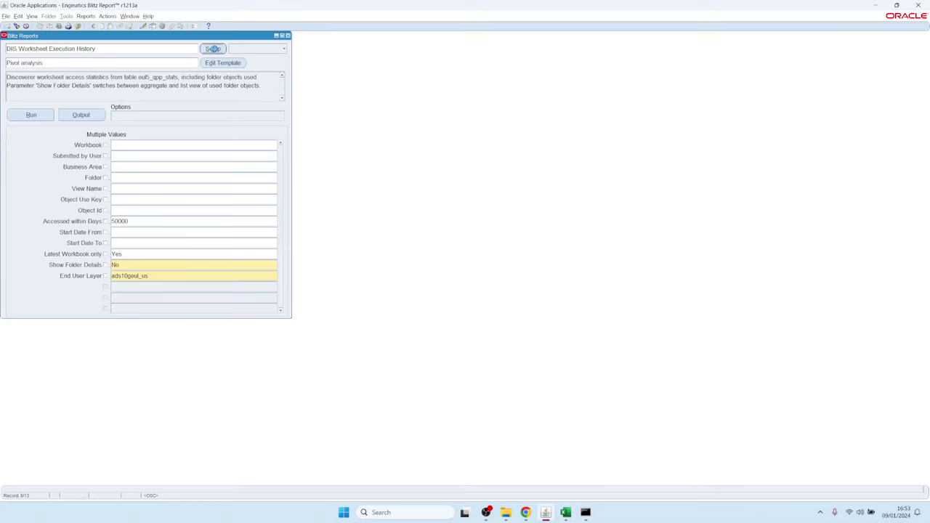
left_click(67, 16)
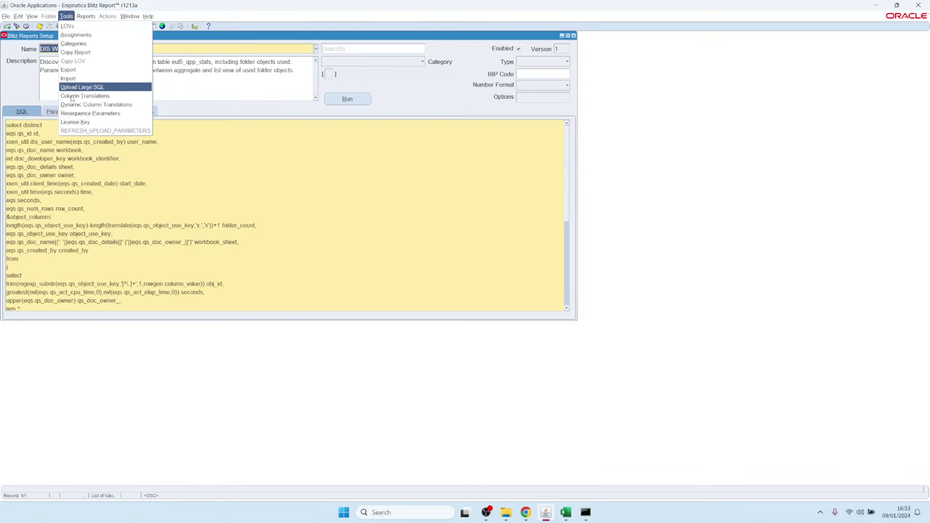
left_click(71, 78)
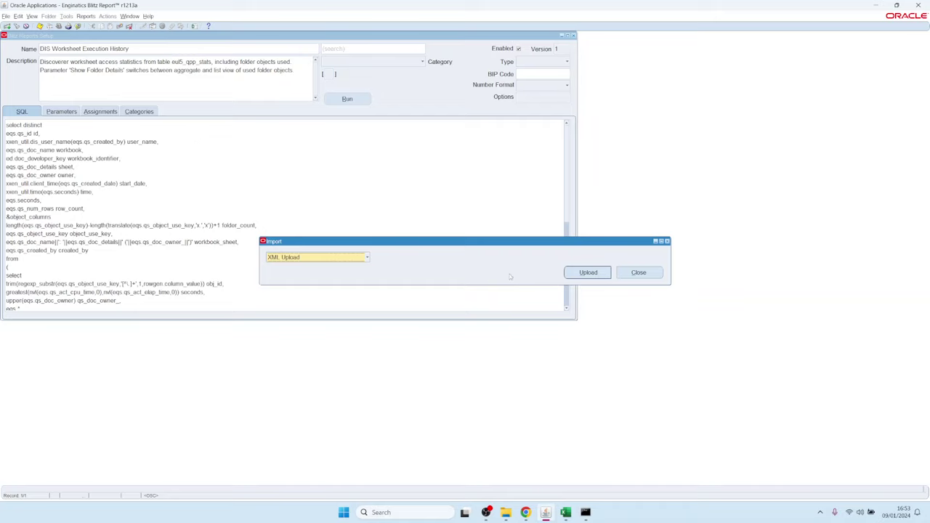
left_click(370, 259)
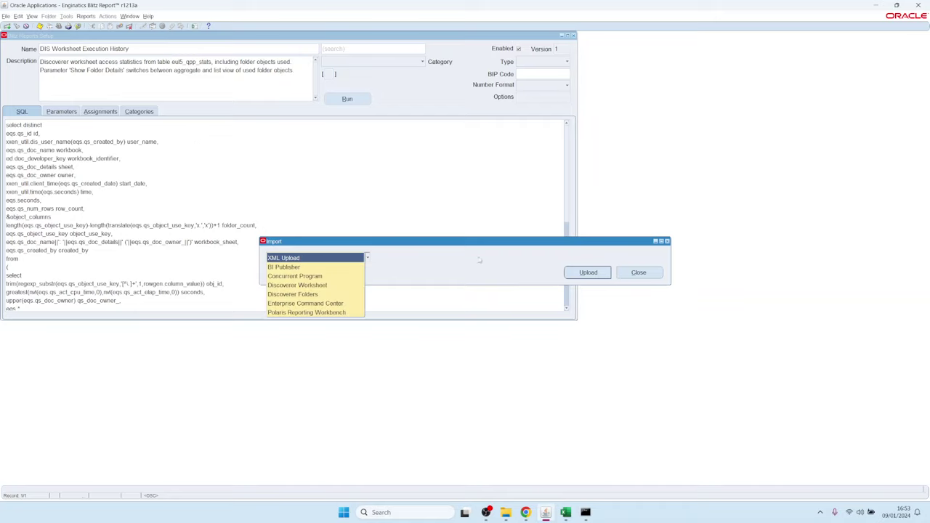
left_click(588, 272)
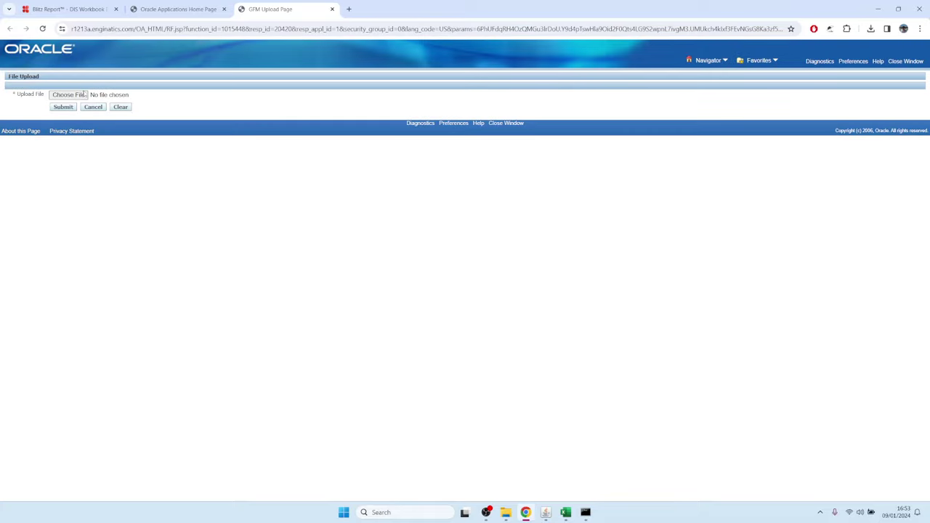
Upload workbooks.zip from the ads10geul_us folder, return to Oracle Applications and acknowledge the upload note
left_click(69, 94)
left_click(195, 82)
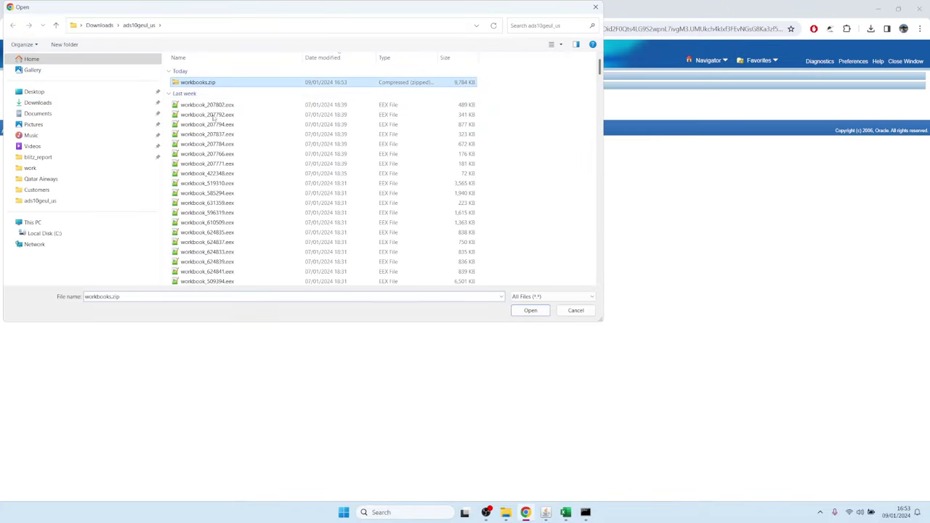
left_click(516, 310)
left_click(61, 108)
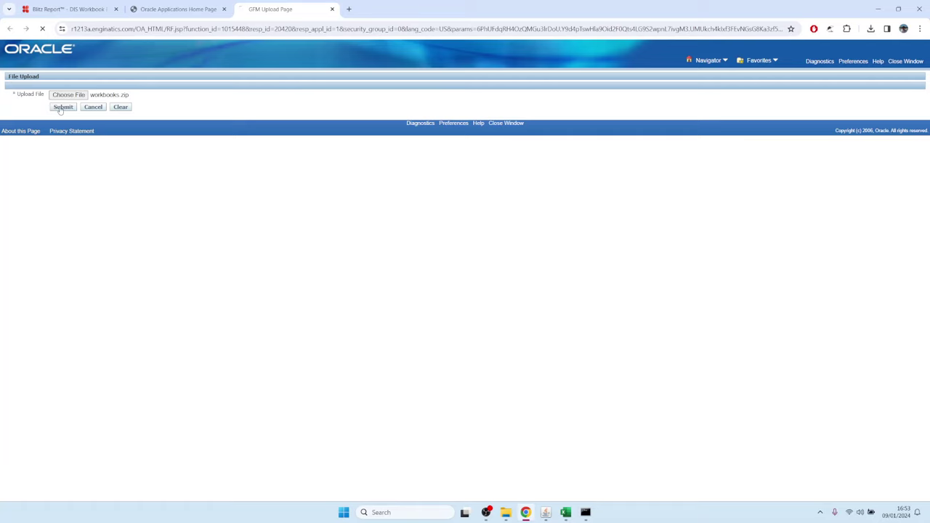
left_click(332, 9)
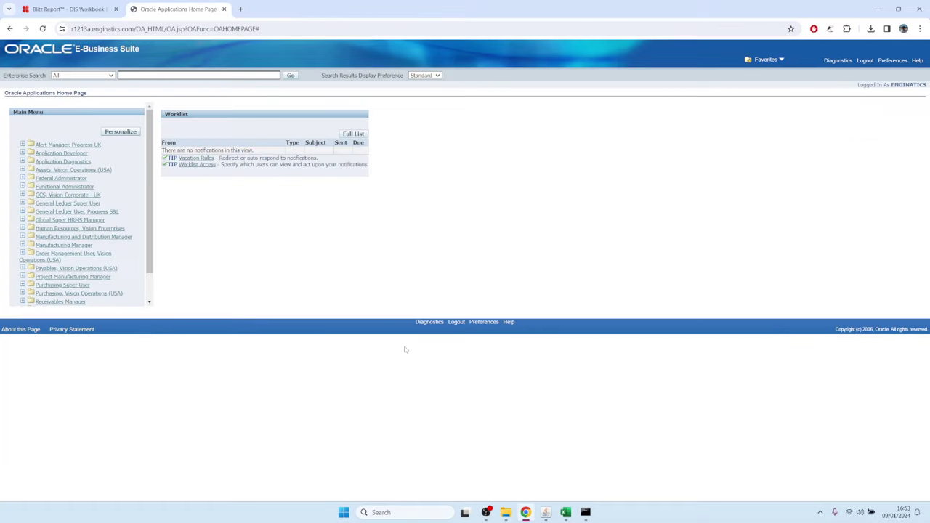
left_click(546, 513)
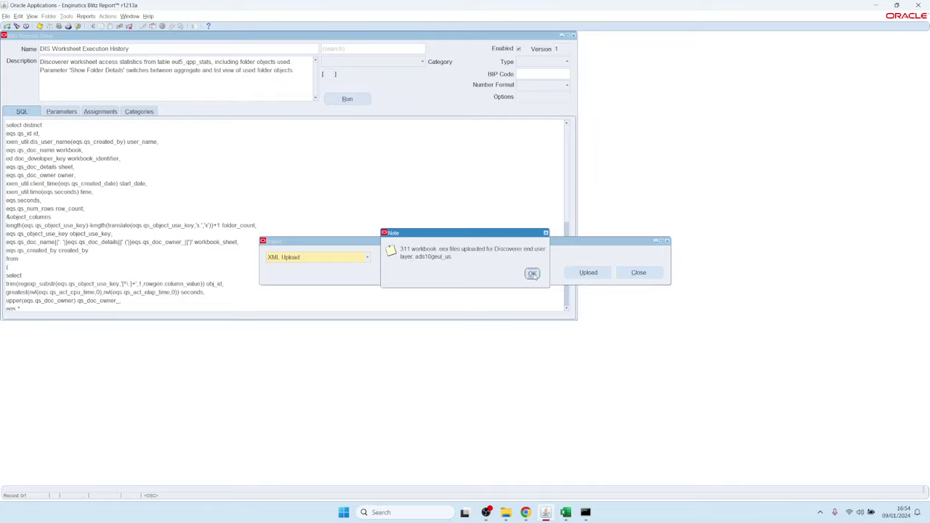
left_click(532, 274)
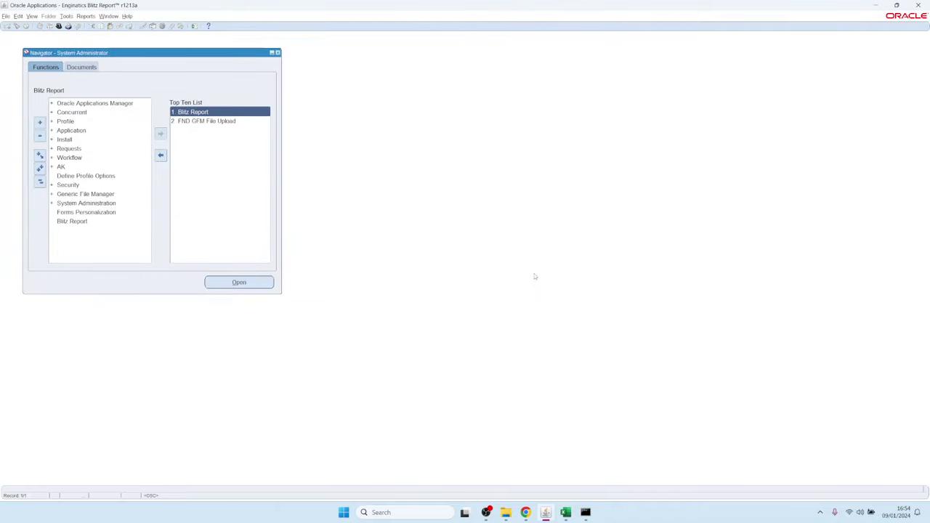
Open a new concurrent request and choose Blitz Report Discoverer Import as the program
left_click(31, 16)
left_click(40, 122)
left_click(83, 249)
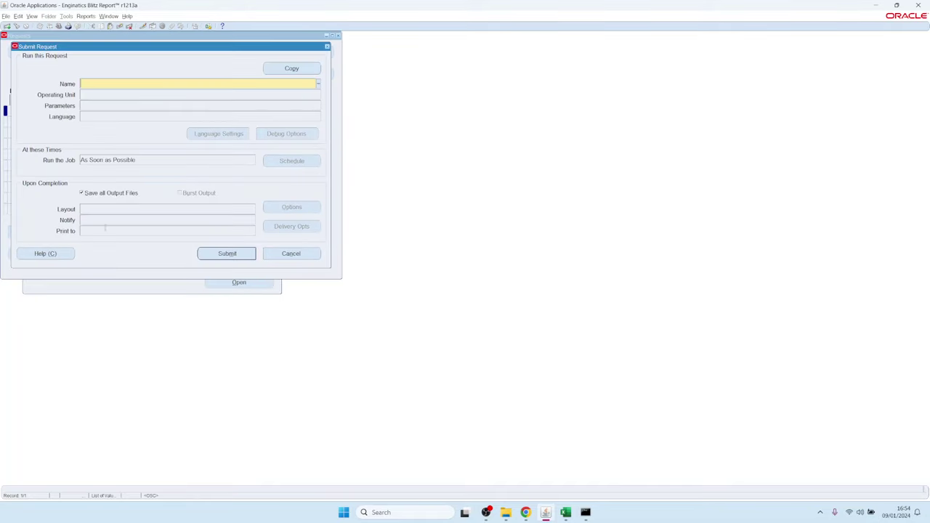
type("Blitz%")
key("Tab")
key("Down")
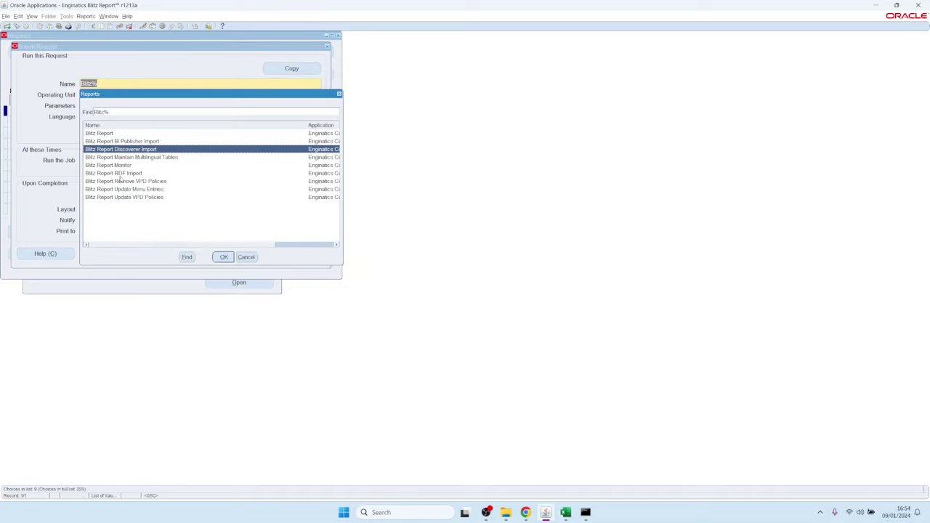
key("Return")
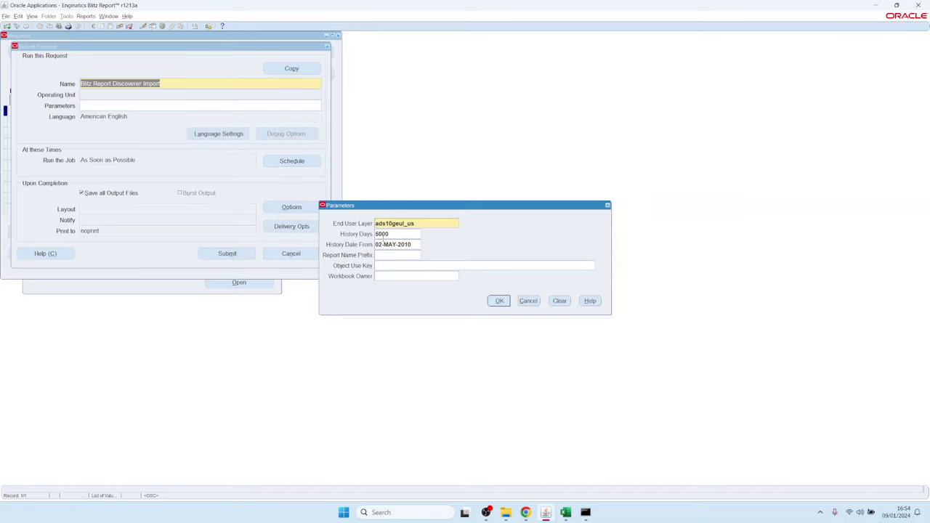
Clear the History Days parameter and begin the History Date From value with 1jan
double_click(393, 234)
key("BackSpace")
type("1jan")
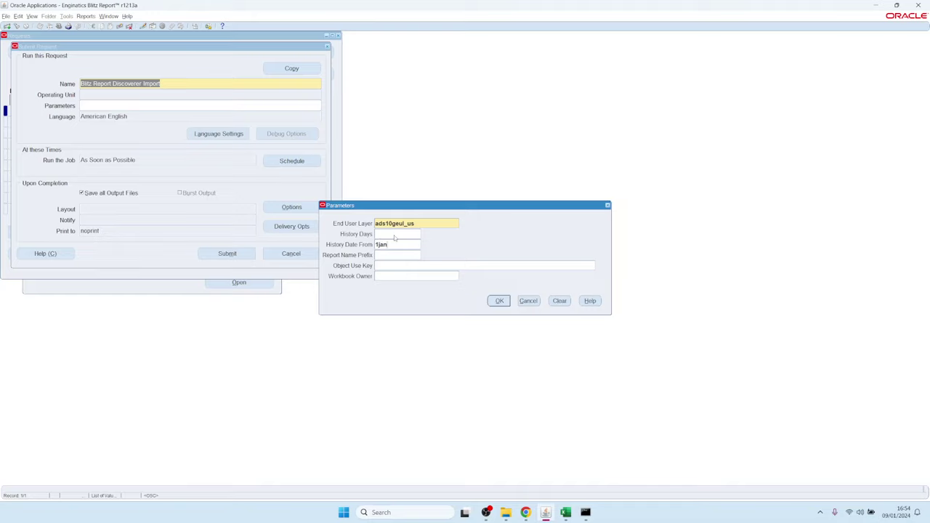
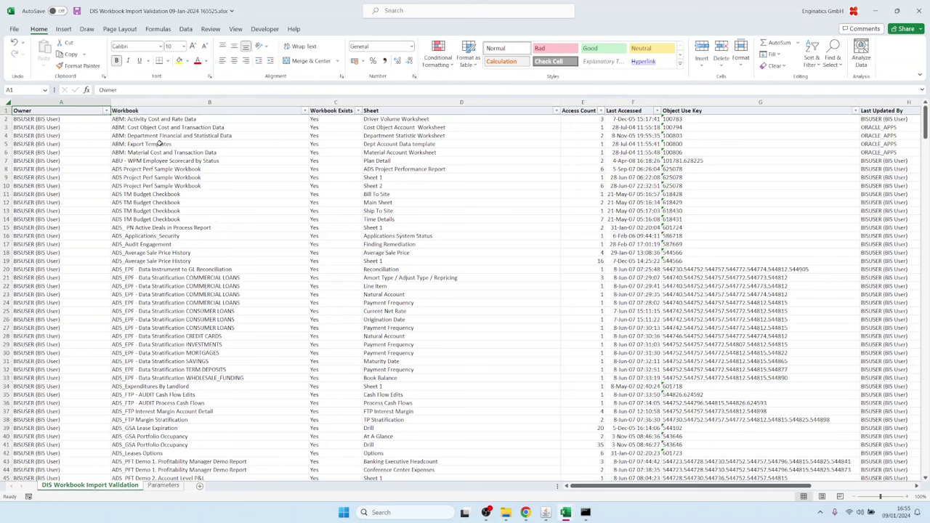
Examine the workbooks, their sheets, access counts and last accessed dates in the DIS Workbook Import Validation spreadsheet in Excel
left_click_drag(161, 143, 161, 260)
left_click_drag(412, 126, 395, 253)
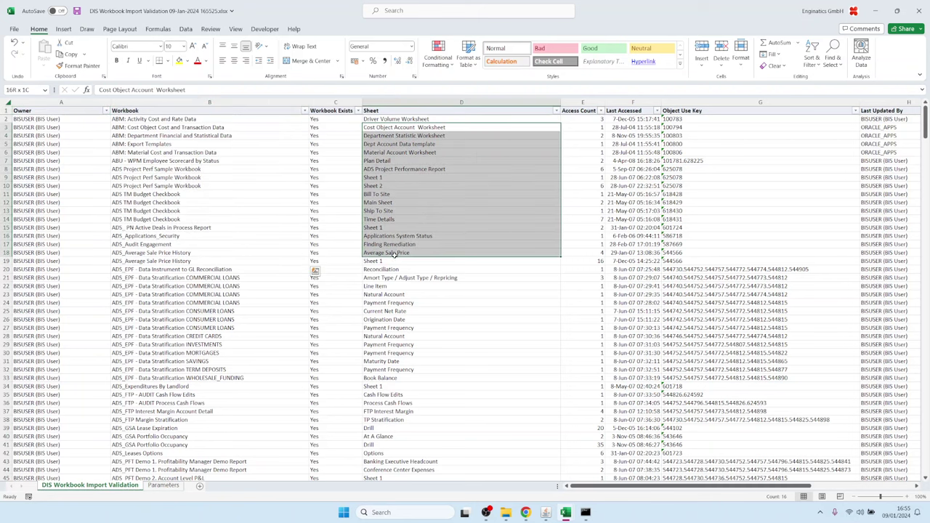
left_click(447, 321)
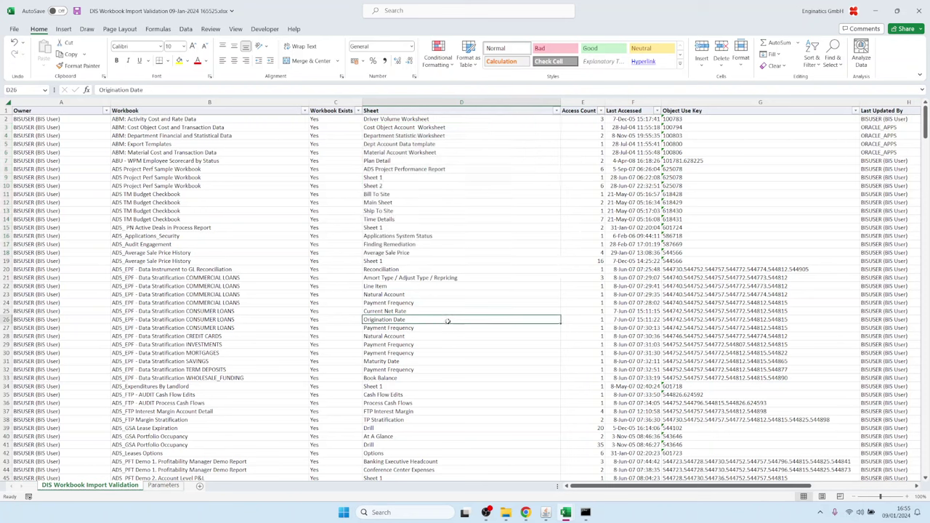
left_click(381, 260)
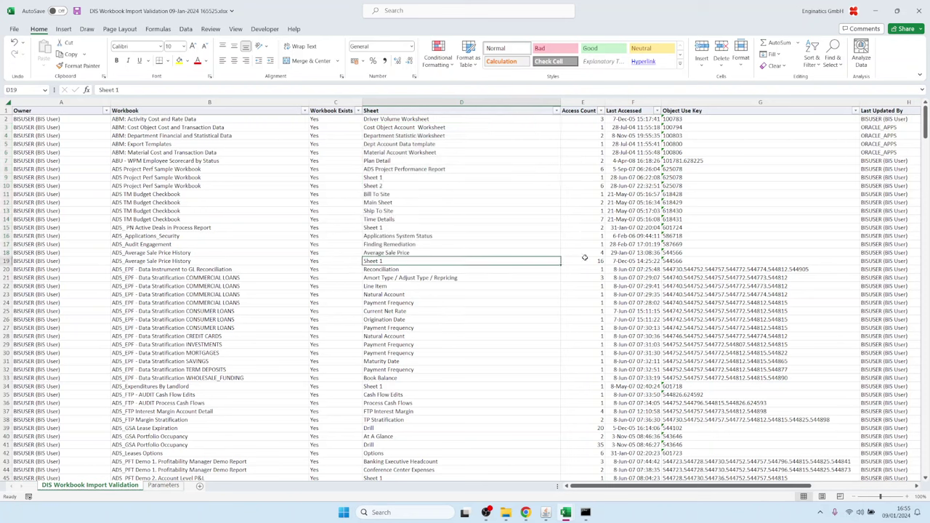
left_click(595, 262)
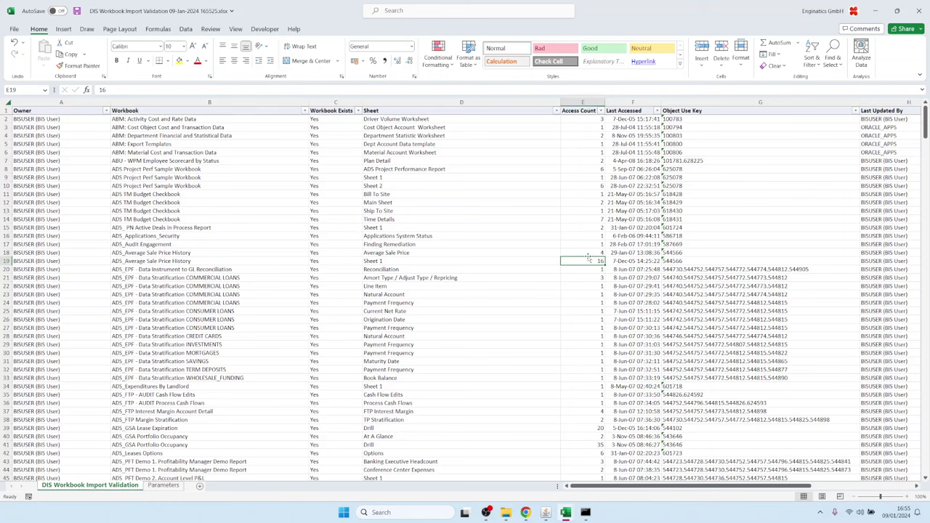
left_click(156, 262)
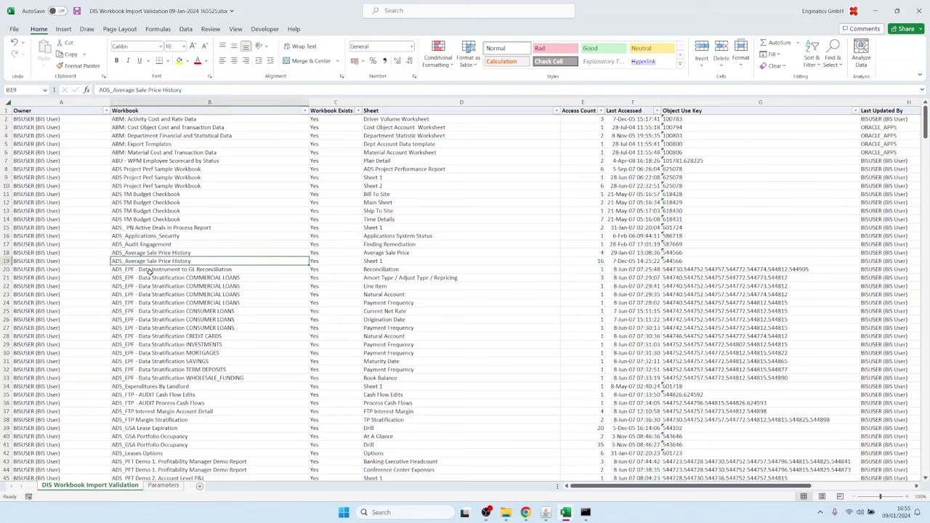
left_click(396, 261)
left_click(590, 262)
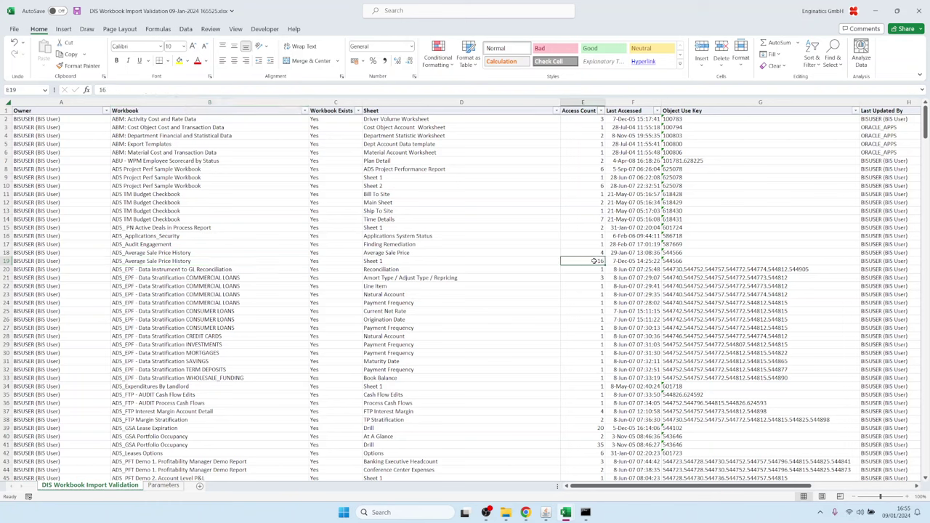
left_click(617, 261)
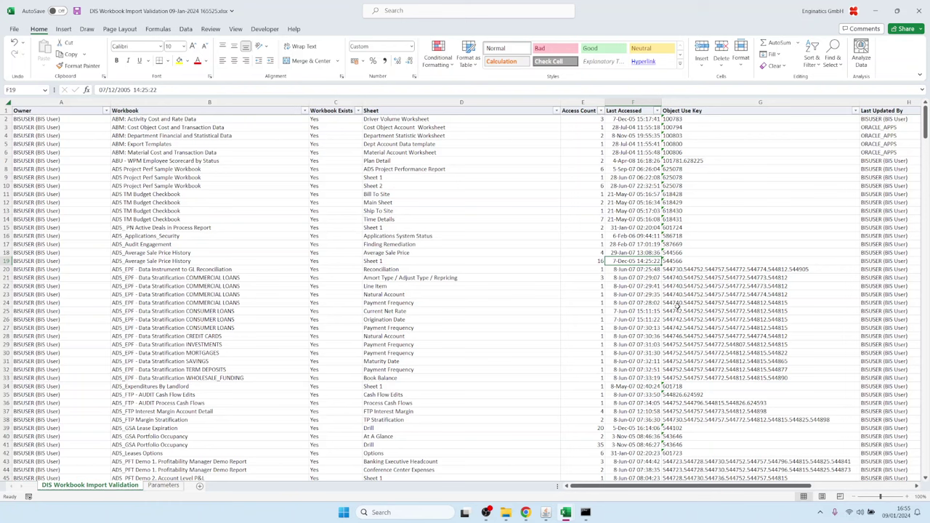
Look through the remaining columns up to Template Description and check which values occur under Eex Uploaded, leaving the filter unchanged
key("Right")
key("Right")
key("Right")
key("Right")
key("Right")
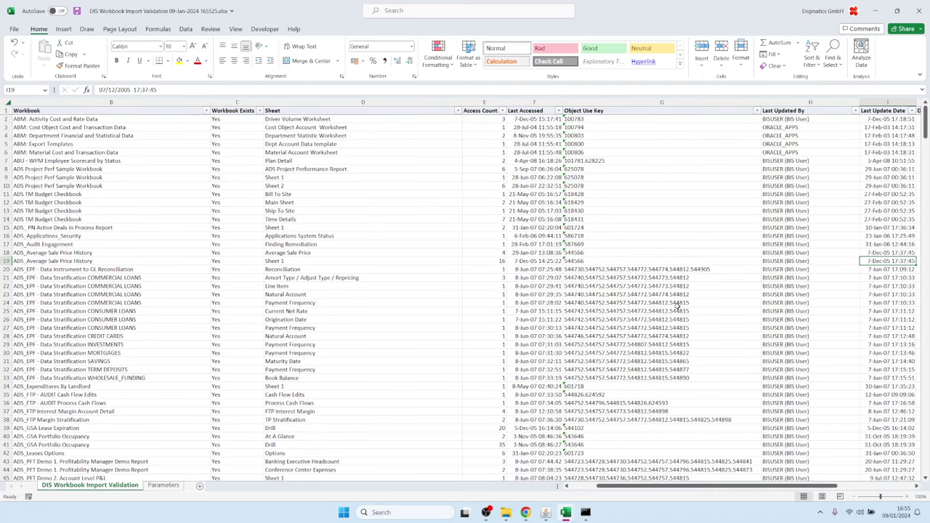
key("Right")
key("Right")
key("Right")
key("Right")
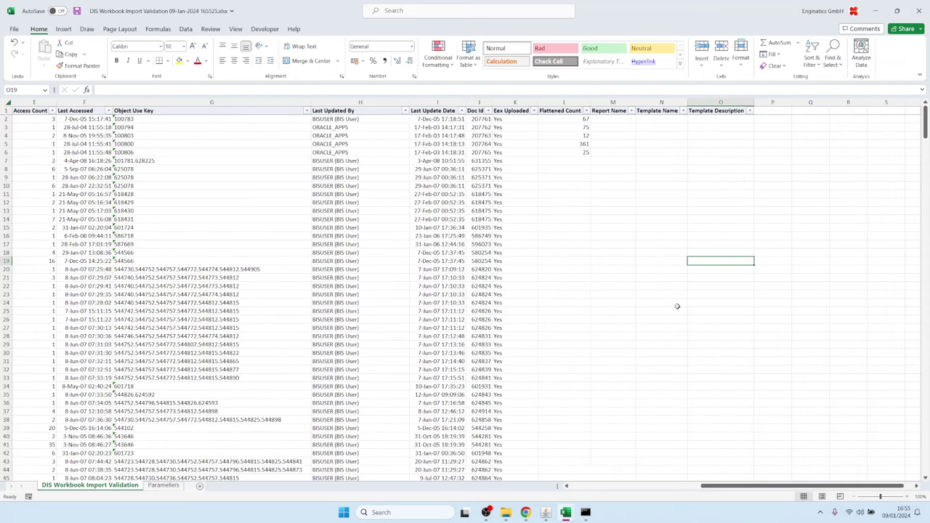
left_click(514, 102)
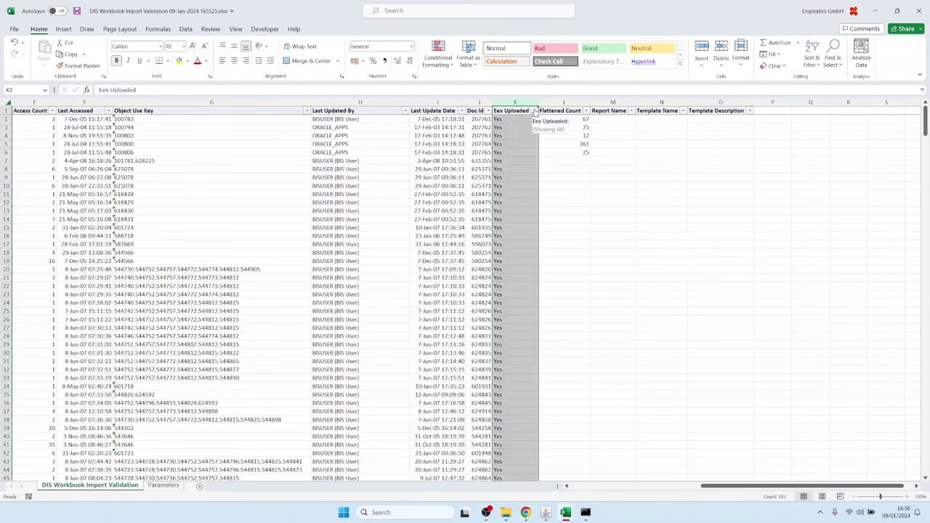
left_click(533, 110)
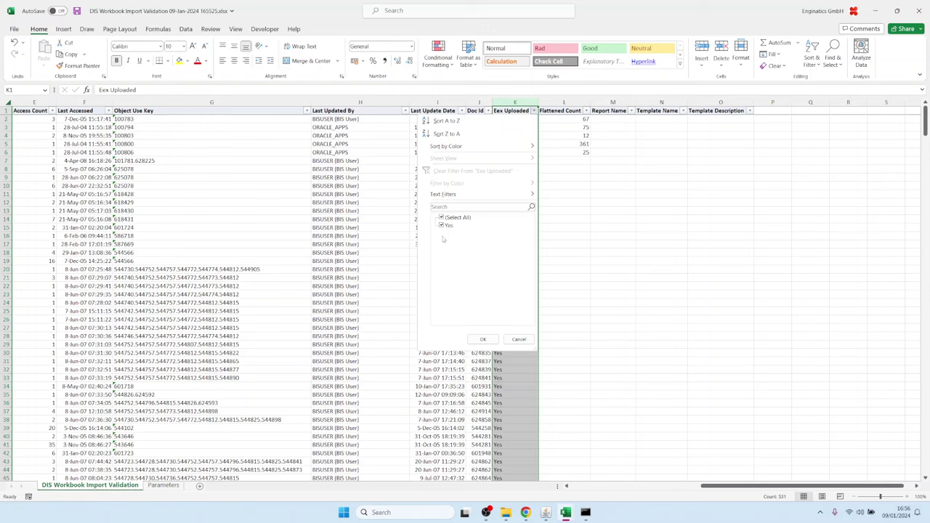
left_click(517, 339)
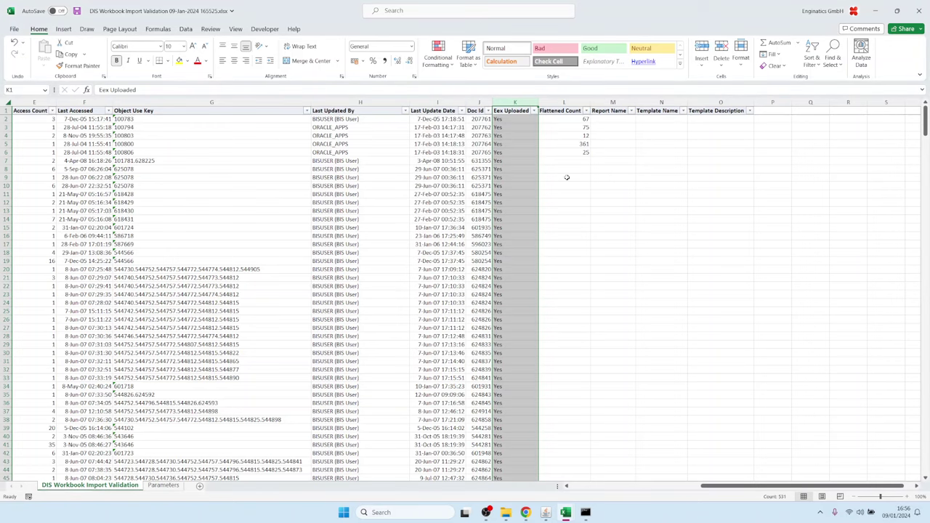
Examine the Flattened Count column for sheets with and without a count
left_click(564, 178)
left_click_drag(575, 127, 576, 145)
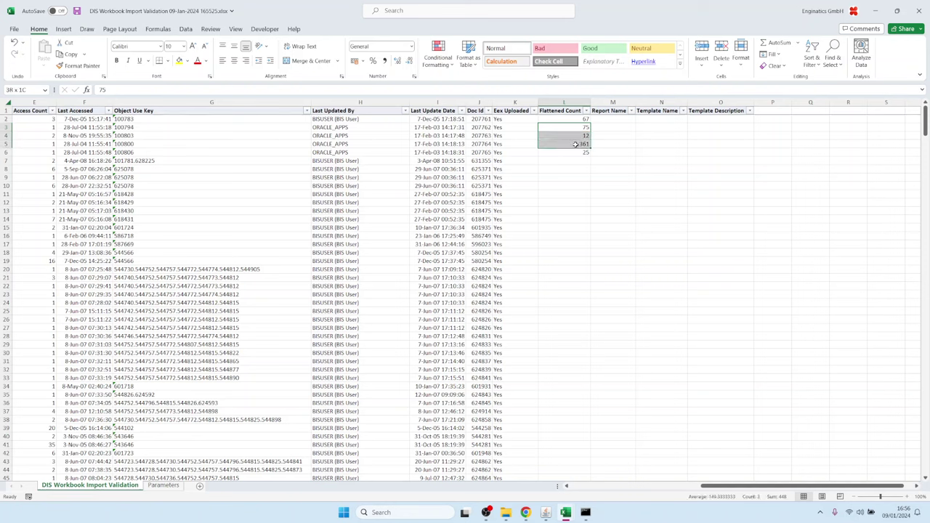
scroll(595, 314, "down", 20)
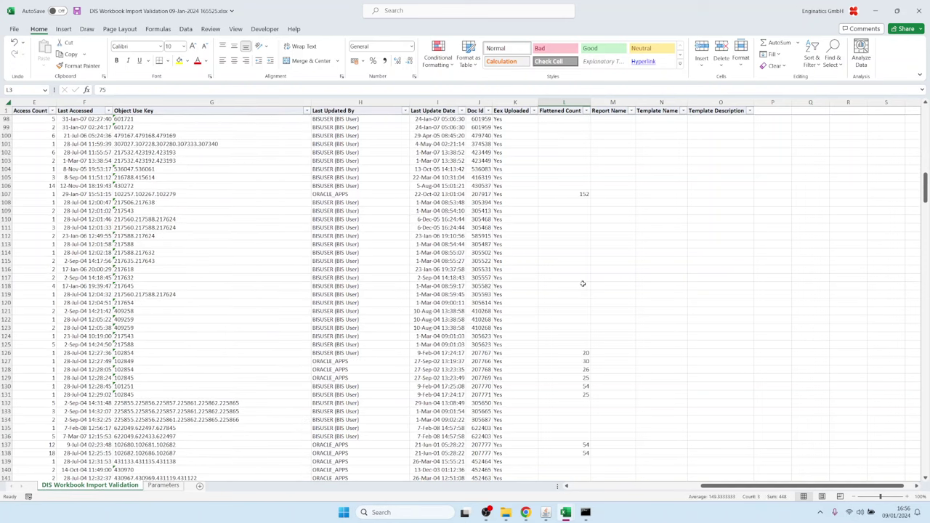
scroll(571, 149, "up", 4)
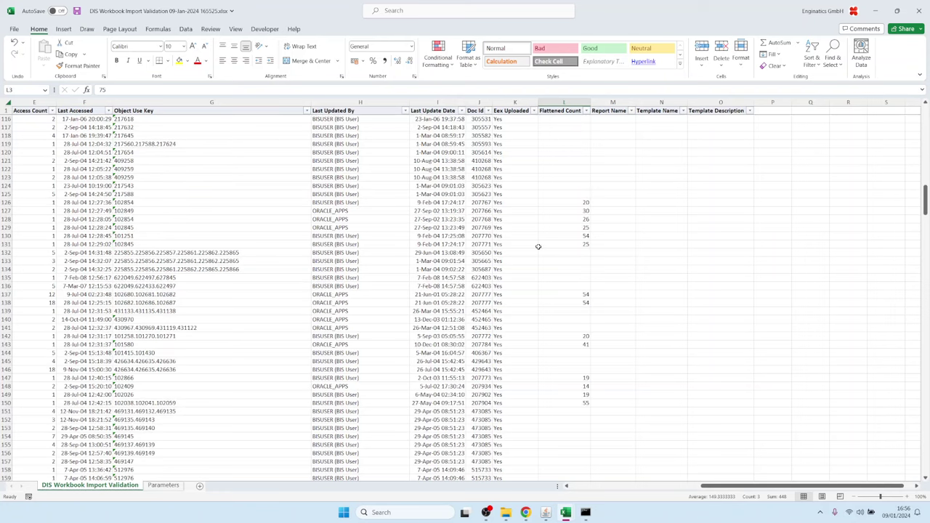
left_click_drag(567, 210, 572, 228)
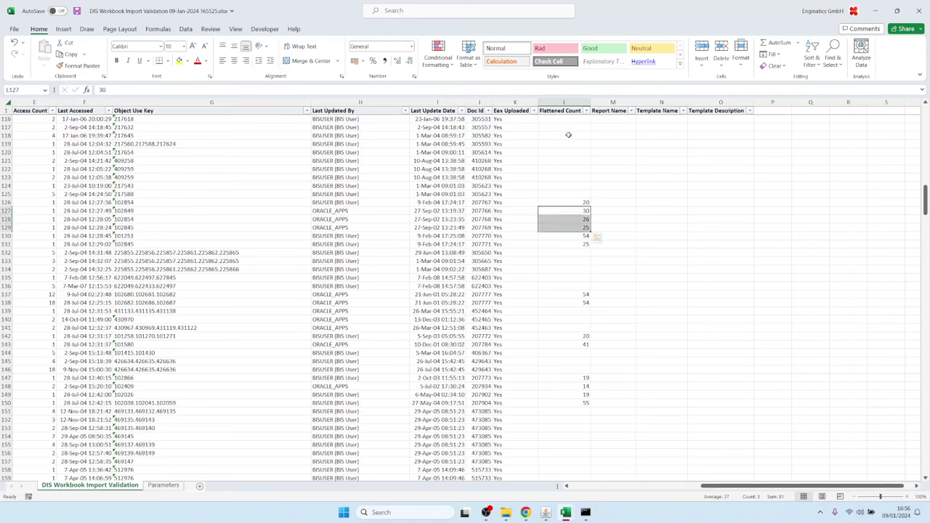
left_click_drag(566, 119, 561, 184)
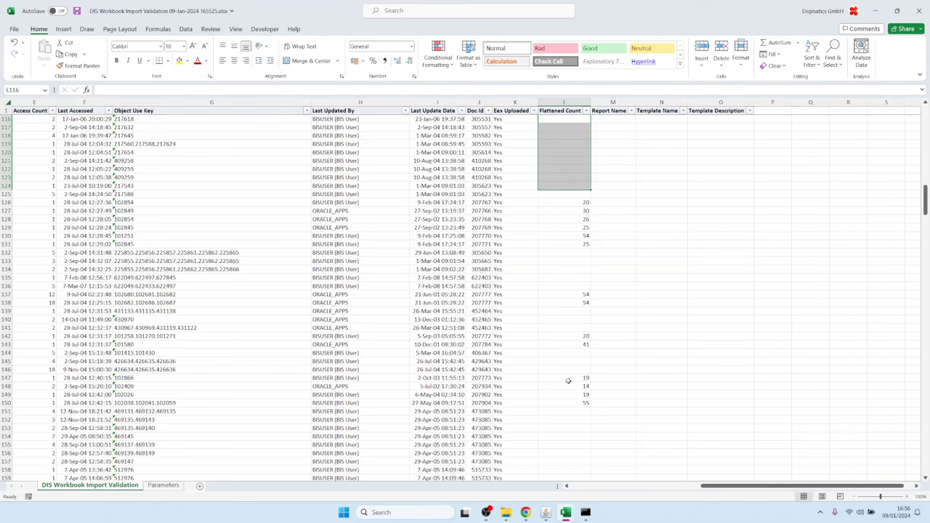
left_click_drag(569, 429, 569, 472)
scroll(586, 384, "down", 10)
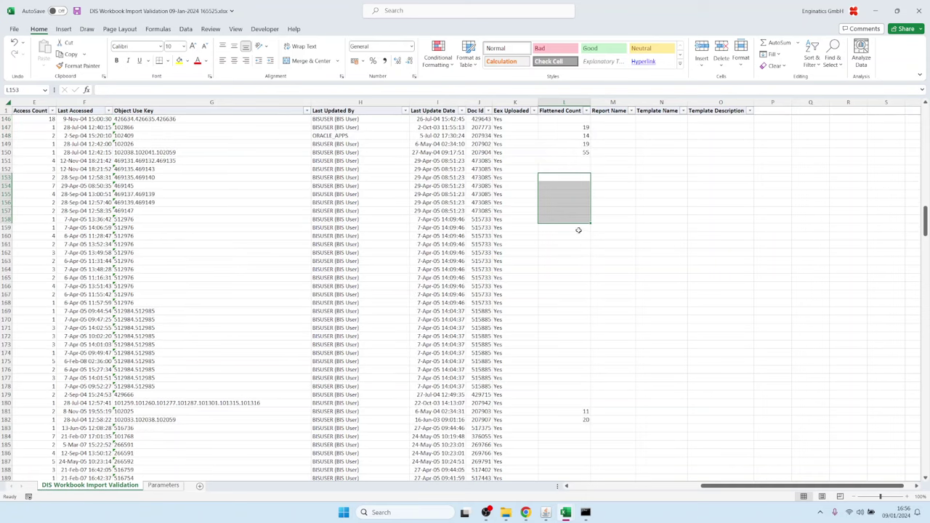
left_click_drag(577, 229, 564, 373)
Switch to Oracle Applications, rerun the DIS Workbook Import Validation report and open its new Excel output
mouse_move(545, 513)
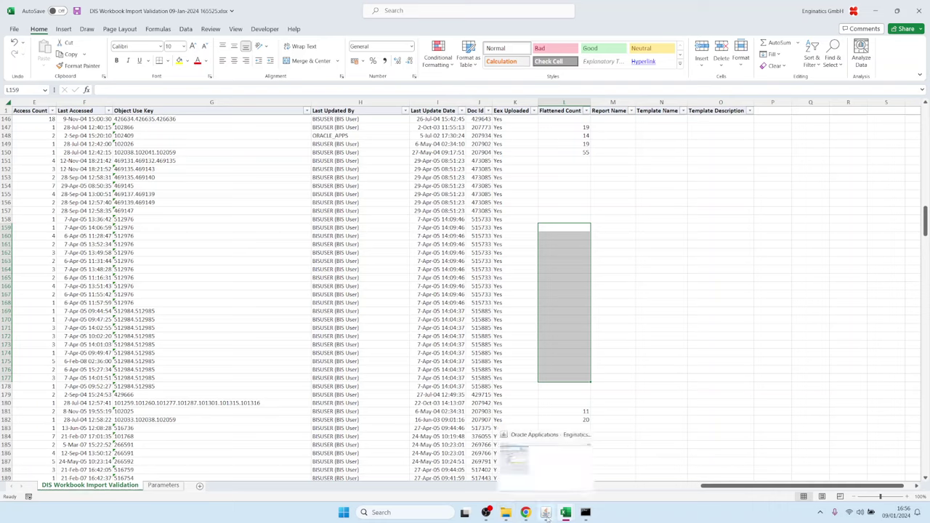
left_click(545, 513)
left_click(32, 116)
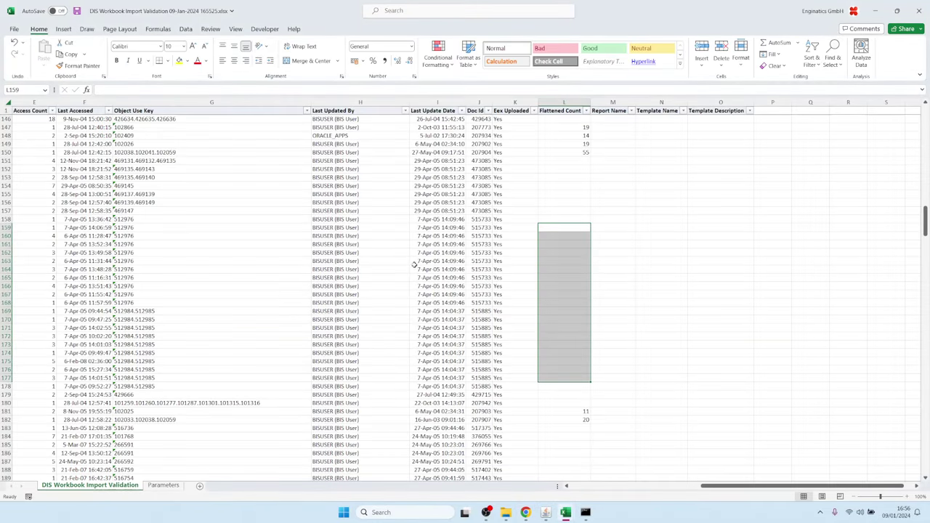
left_click(585, 180)
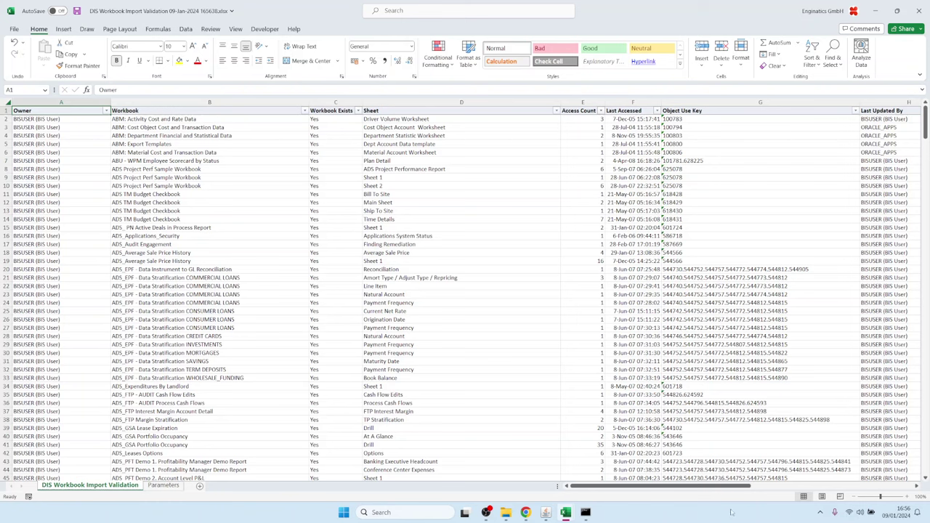
Examine the Flattened Count values in the newly generated validation spreadsheet
left_click_drag(709, 485, 856, 498)
left_click(445, 151)
left_click_drag(445, 152, 445, 403)
scroll(451, 364, "down", 20)
scroll(454, 336, "up", 2)
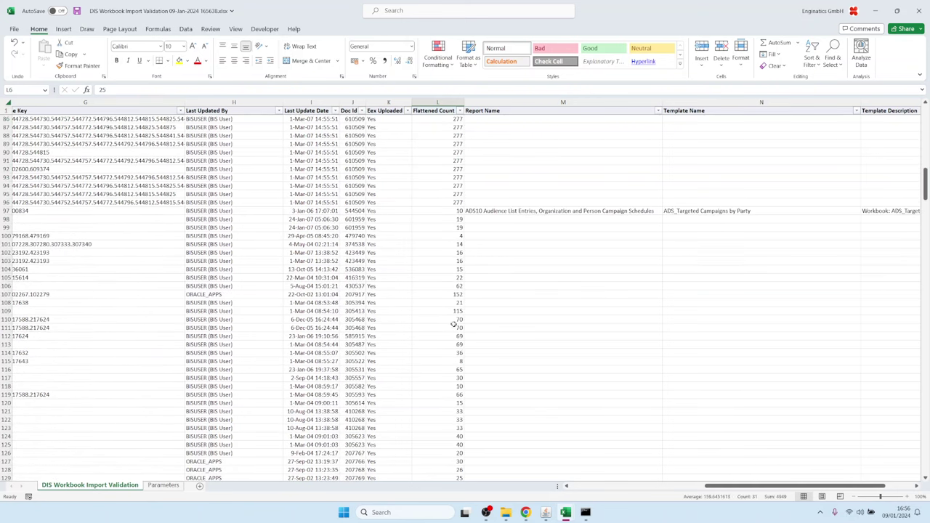
Inspect the Report Name and Template Name entries of the ADS_Targeted Campaigns by Party and Calculation Batch Process Report sheets
left_click(520, 212)
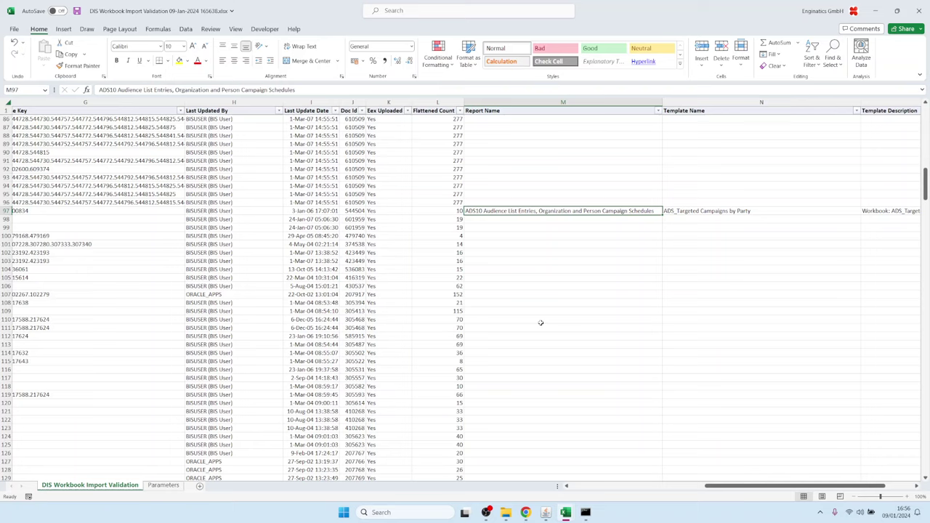
left_click(533, 152)
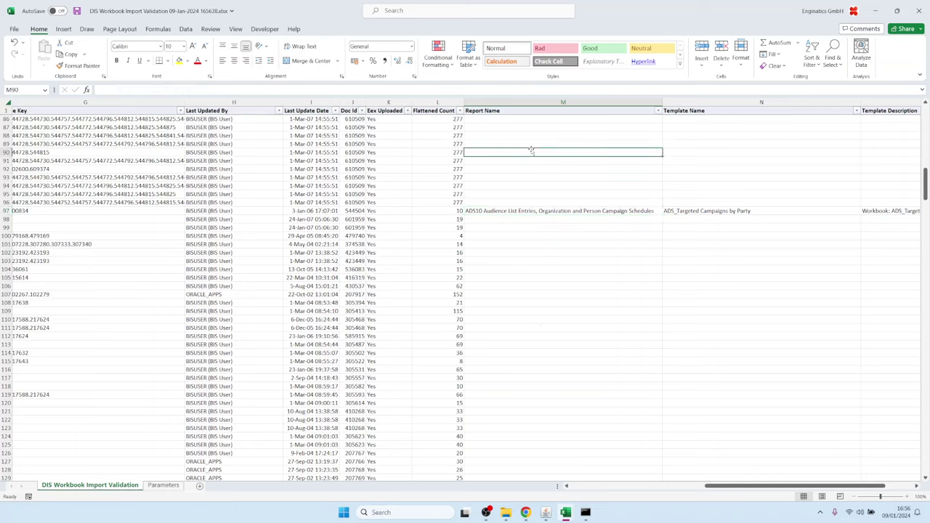
left_click(734, 211)
scroll(697, 272, "down", 10)
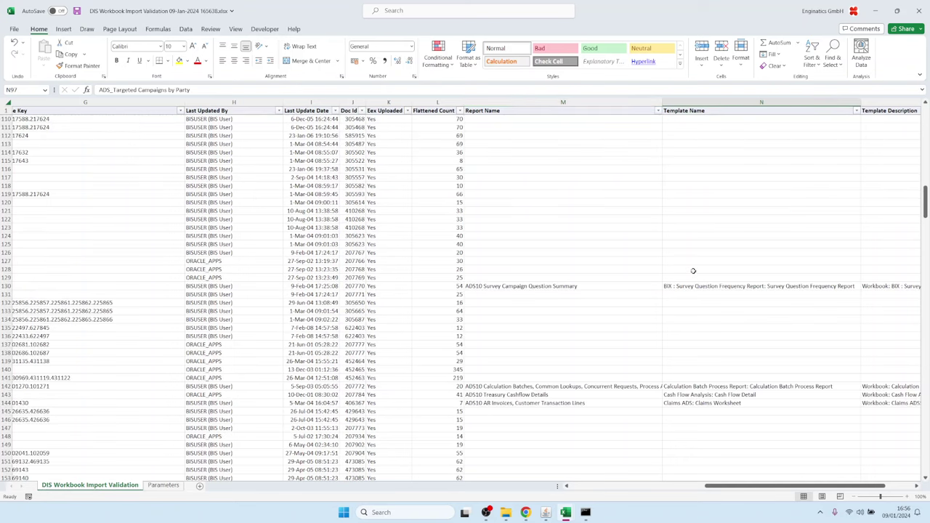
left_click(542, 336)
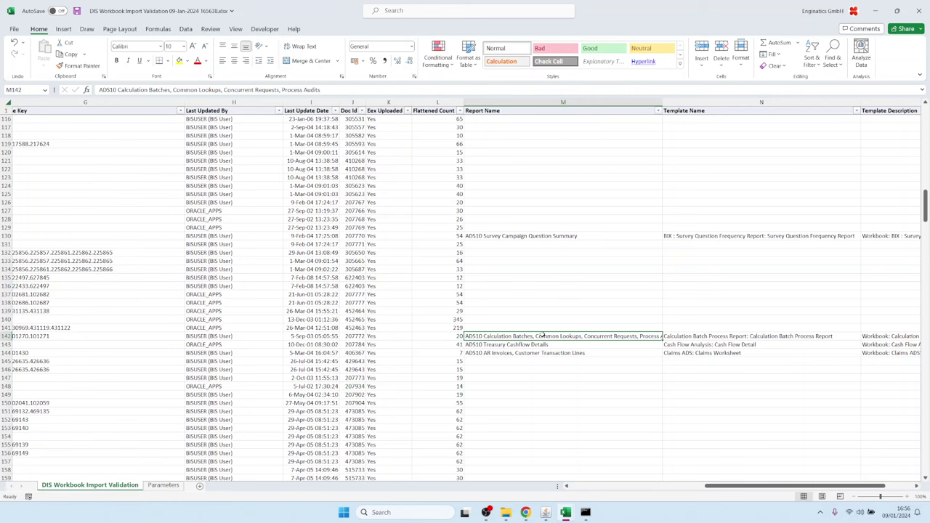
Trace the Calculation Batch Process Report row from its workbook details across to its Template Description
key("Left")
key("Left")
key("Left")
key("Left")
key("Left")
key("Left")
key("Left")
key("Left")
key("Left")
key("Left")
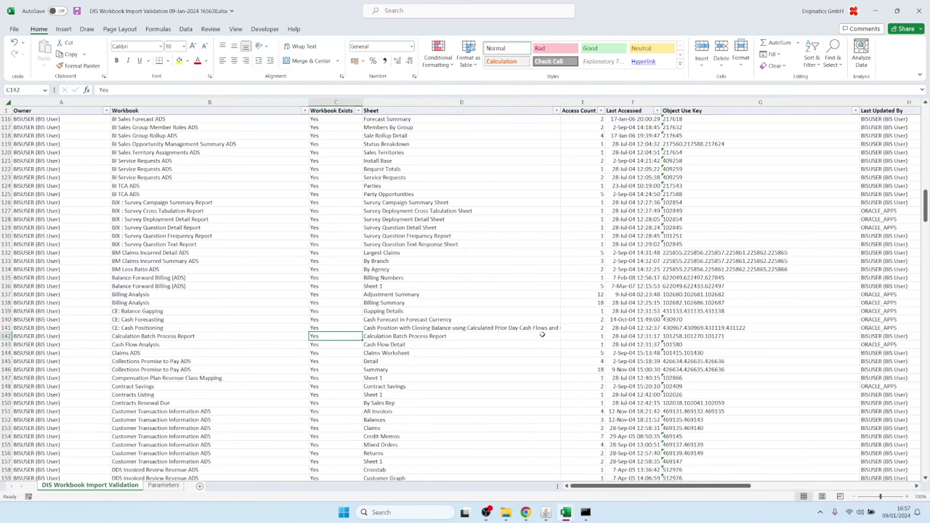
key("Right")
key("Right")
key("Right")
key("Right")
key("Right")
key("Right")
key("Right")
key("Right")
key("Right")
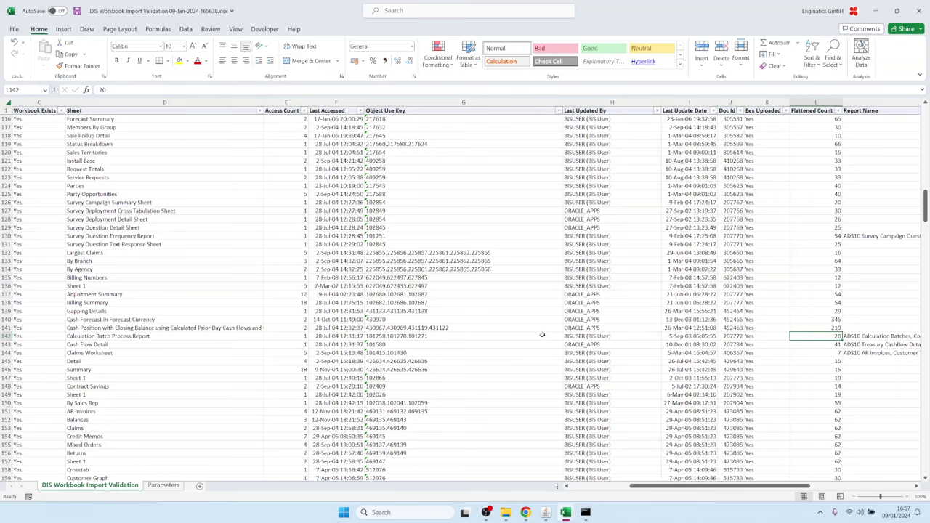
key("Right")
key("Right")
key("Right")
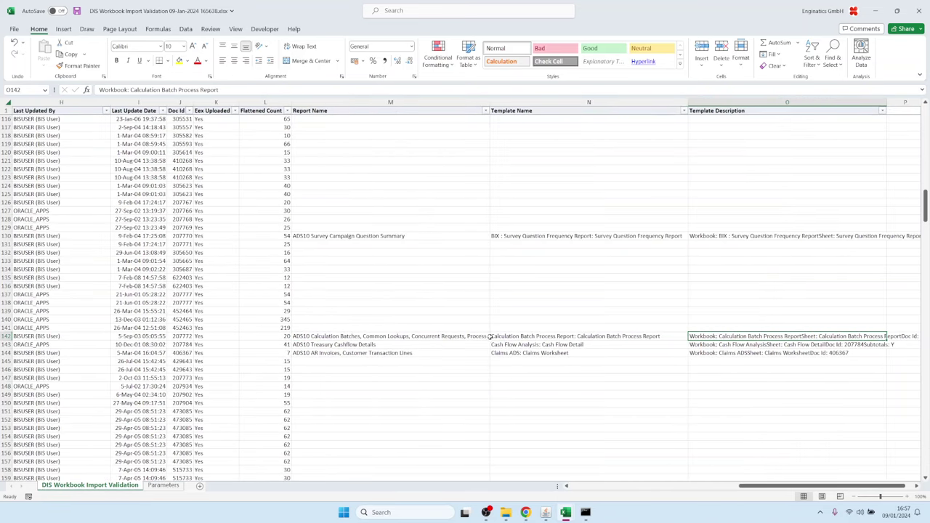
Review the Report Name column for imported reports above and below the Calculation Batch Process Report row, and return to Oracle Applications
left_click(365, 337)
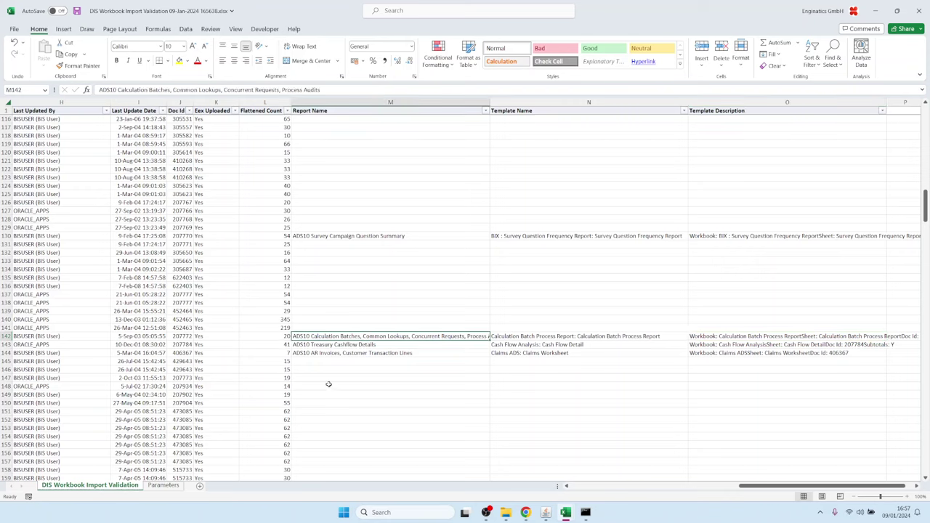
scroll(333, 367, "down", 8)
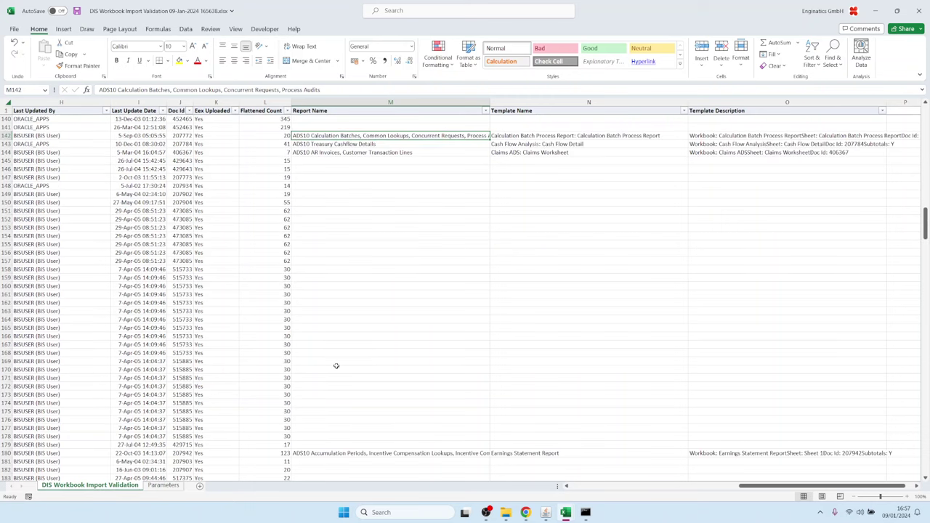
scroll(333, 367, "up", 12)
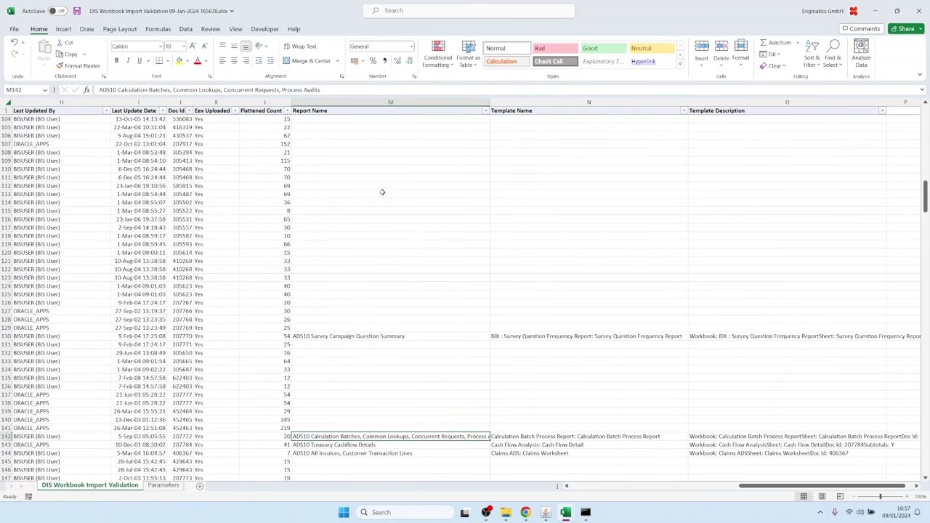
left_click_drag(361, 336, 367, 446)
left_click(363, 436)
left_click(546, 512)
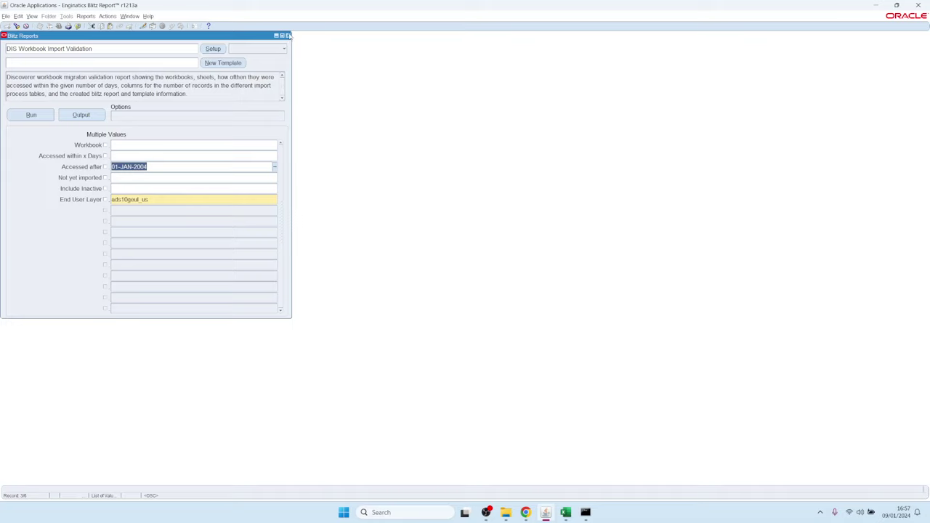
Browse the report category list, and close and reopen the Blitz Report form to refresh it
left_click(263, 48)
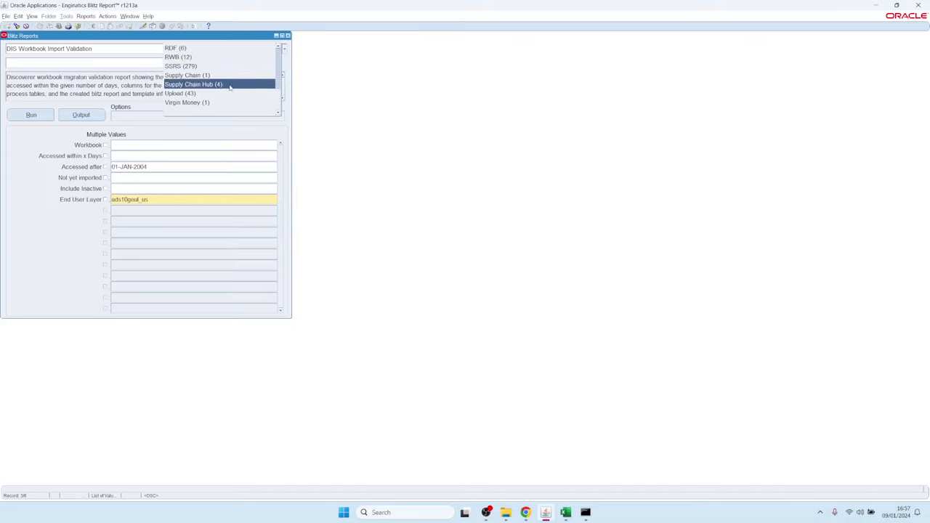
scroll(228, 93, "down", 2)
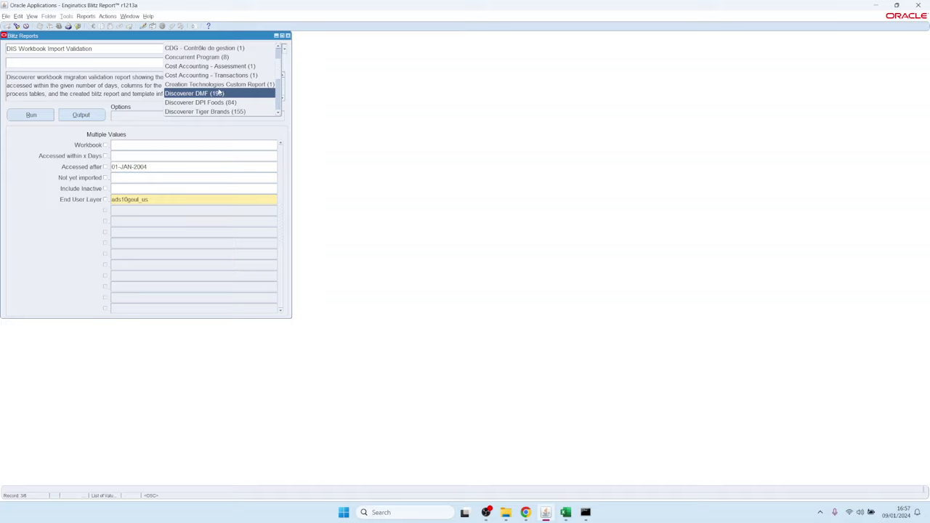
scroll(281, 70, "down", 1)
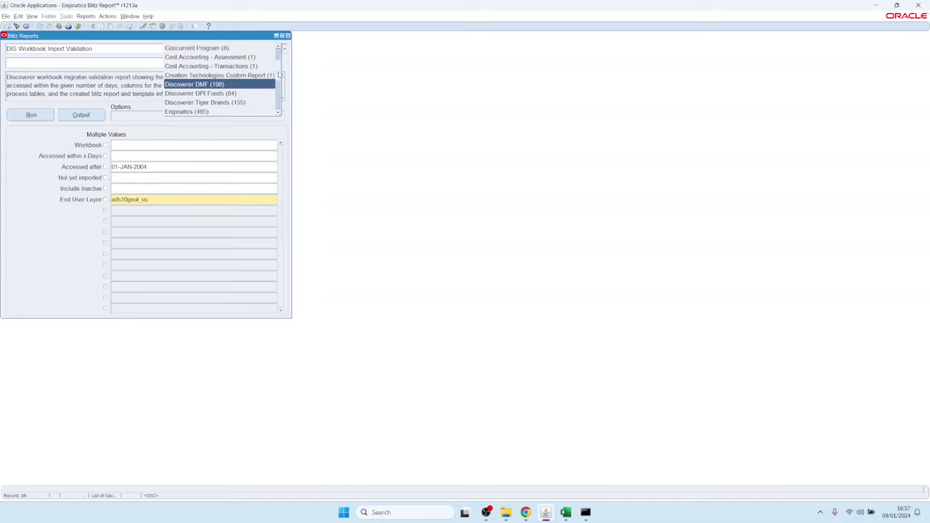
left_click(287, 35)
left_click(288, 36)
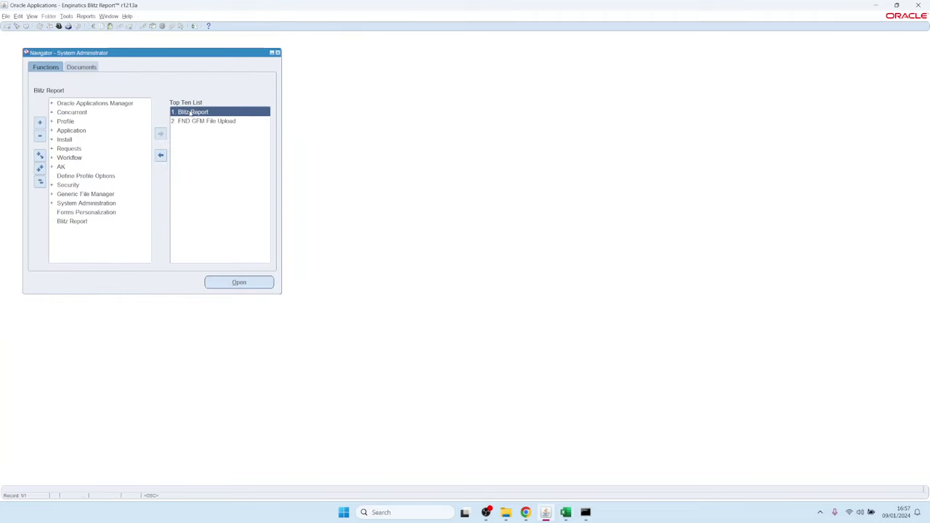
double_click(191, 113)
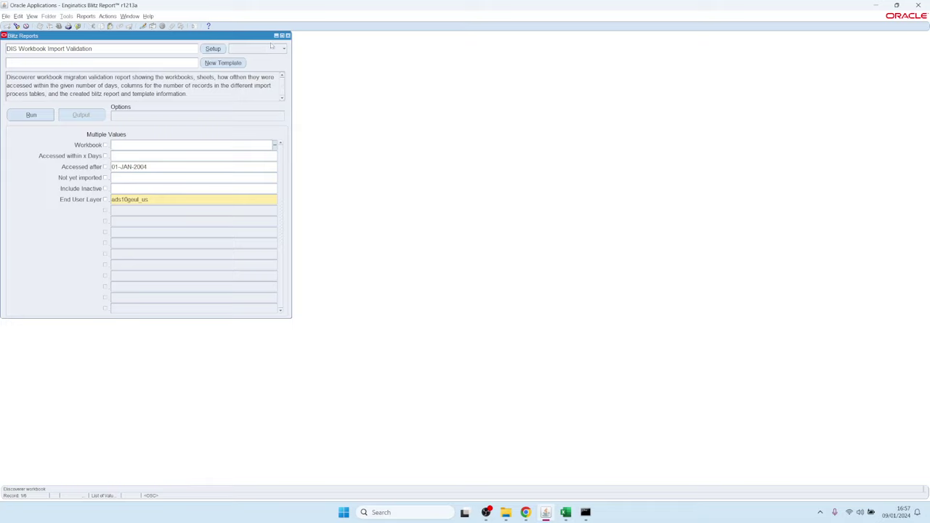
List the reports in the Discoverer category and choose ADS10 Survey Campaign Question Summary
left_click(270, 48)
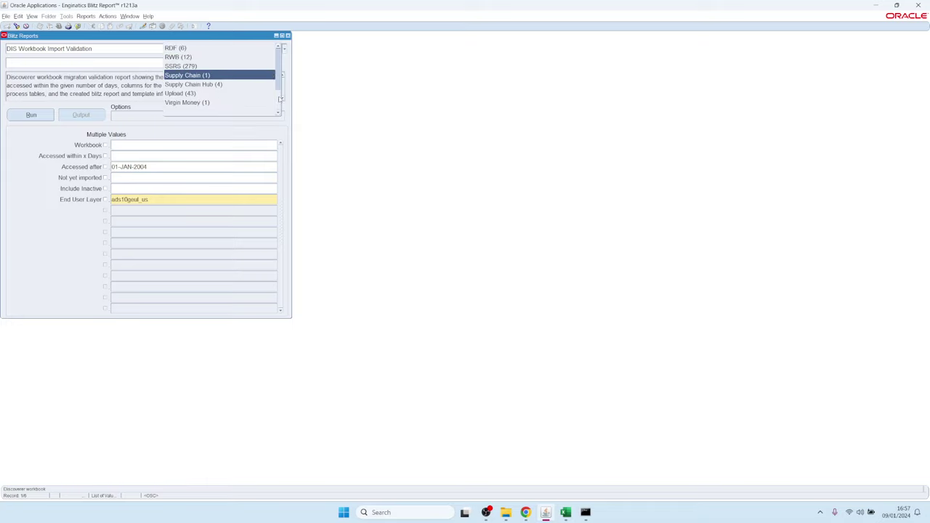
scroll(279, 100, "up", 5)
left_click(181, 76)
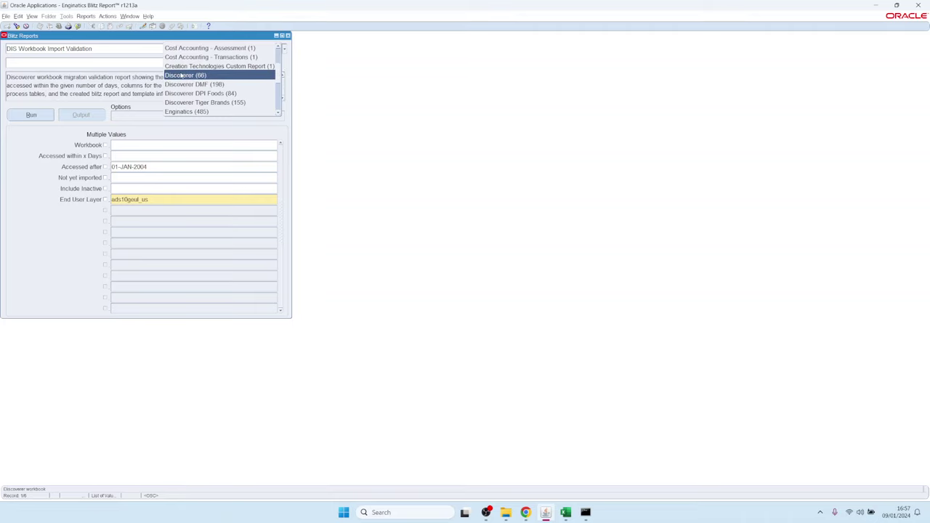
left_click(183, 76)
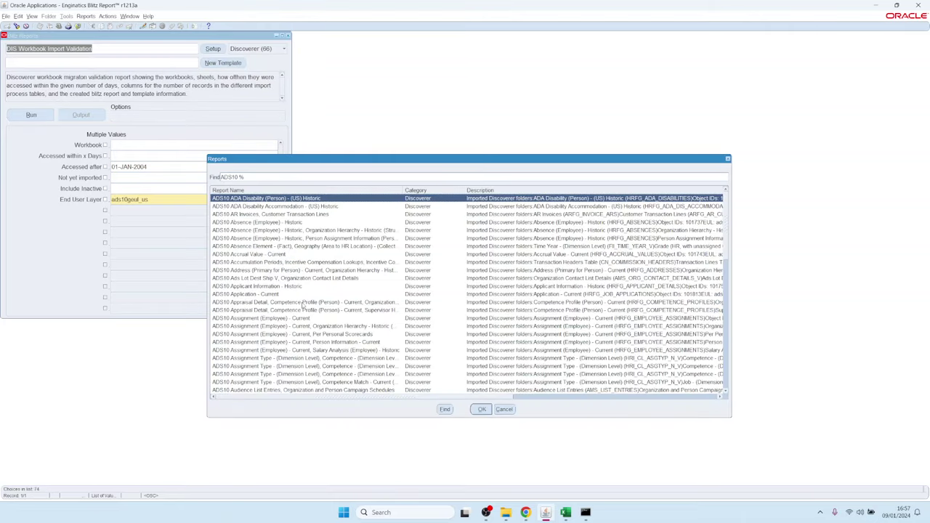
scroll(298, 294, "down", 10)
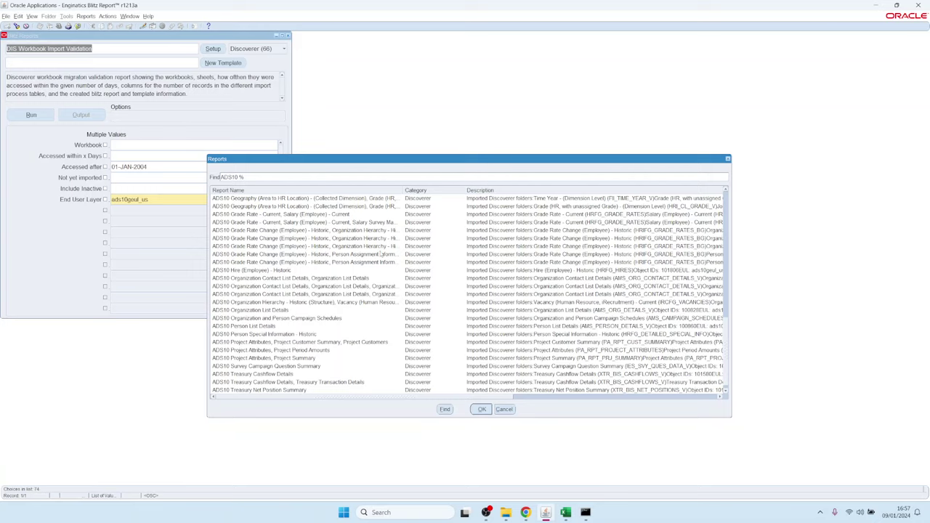
key("Return")
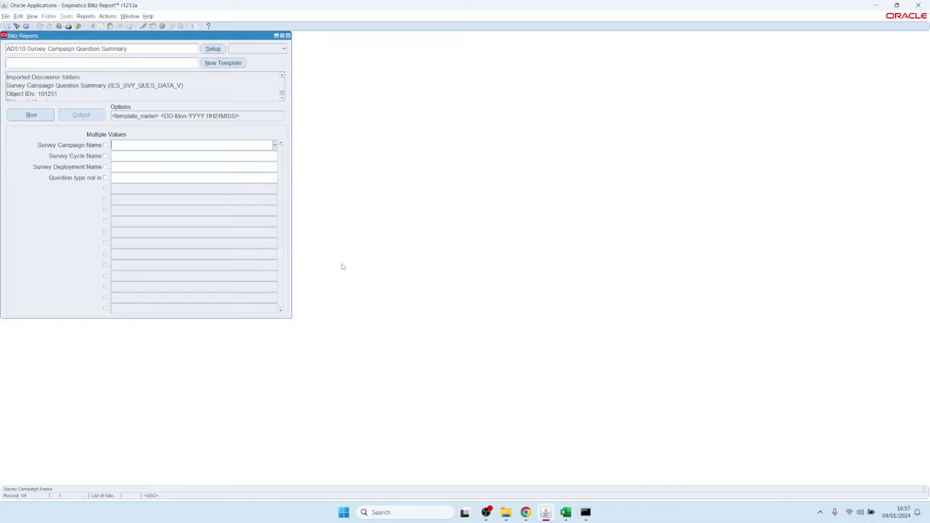
Run the survey campaign report without parameters and look through the rows of its Excel output
left_click(32, 116)
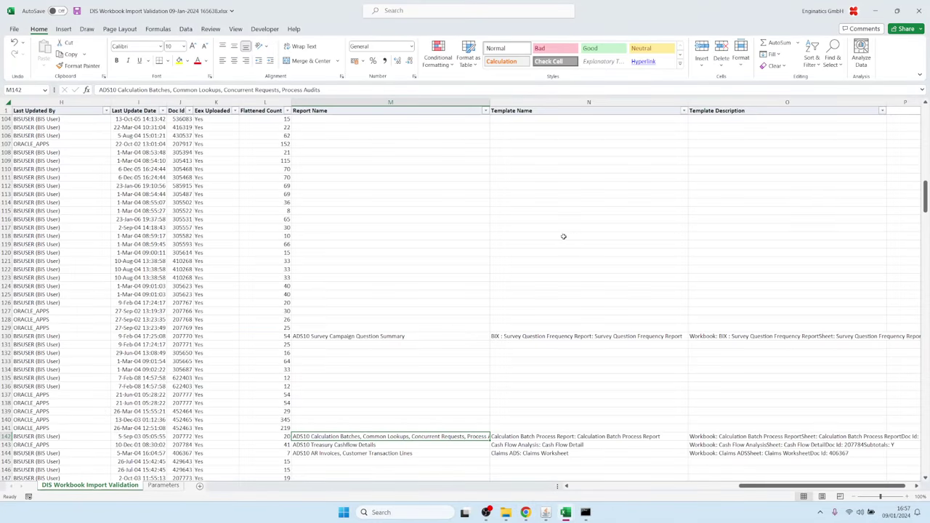
left_click(428, 185)
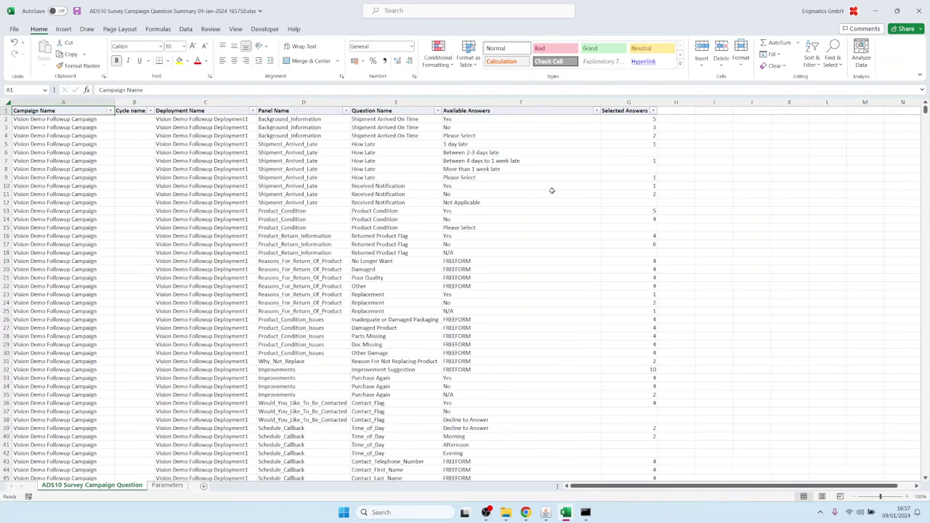
left_click(227, 252)
scroll(228, 251, "down", 20)
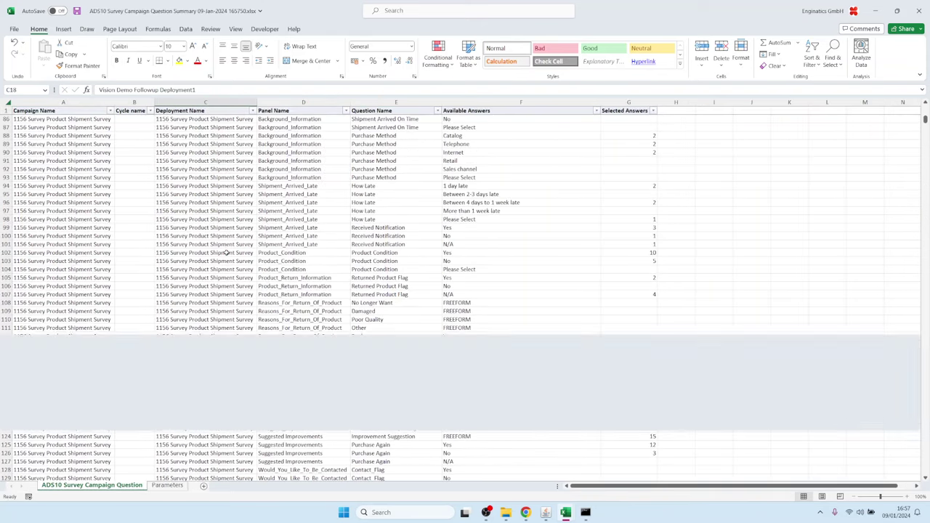
Return to Oracle Applications, reopen the Blitz Report form, and select ADS10 Salary (Employee) - Current from the Discoverer category
left_click(546, 512)
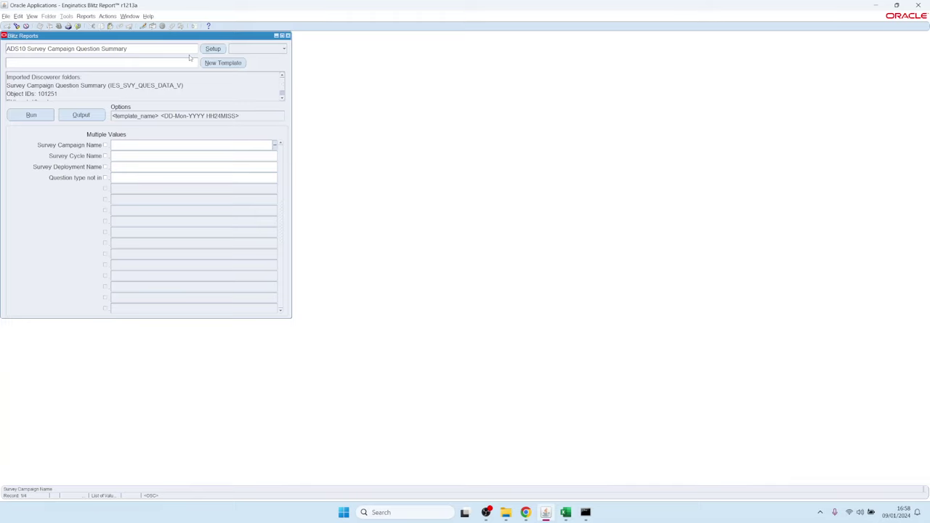
key("F4")
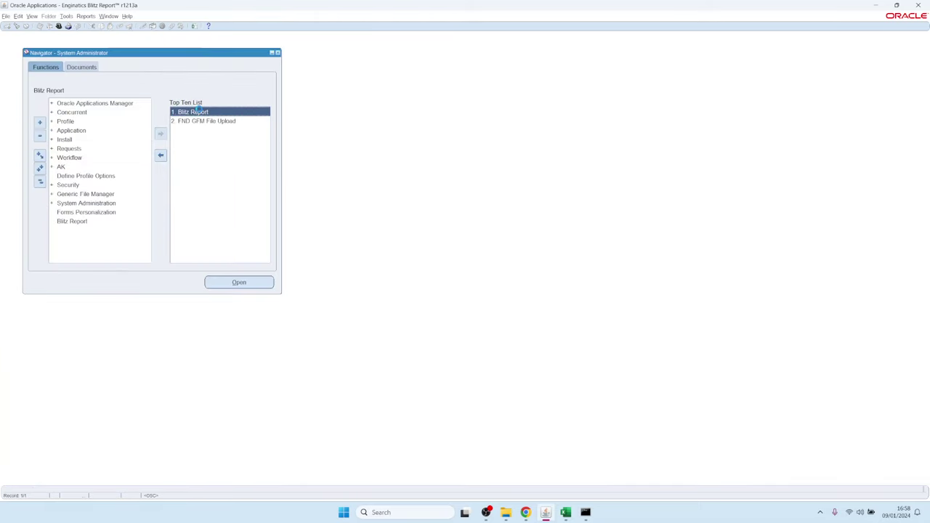
double_click(197, 111)
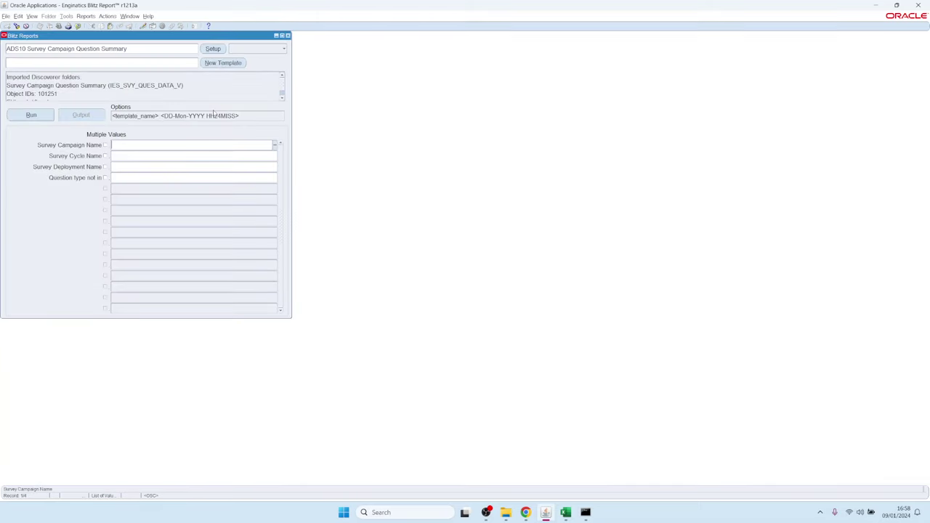
left_click(252, 49)
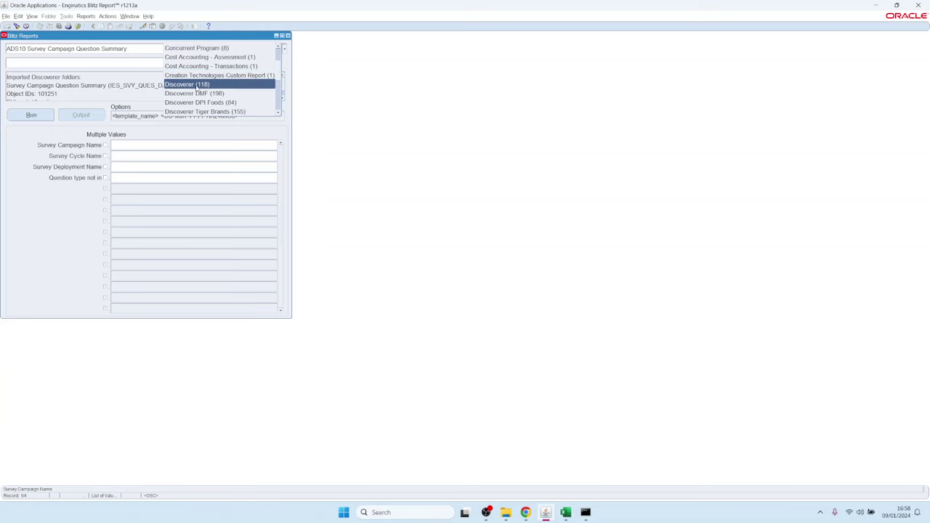
left_click(194, 85)
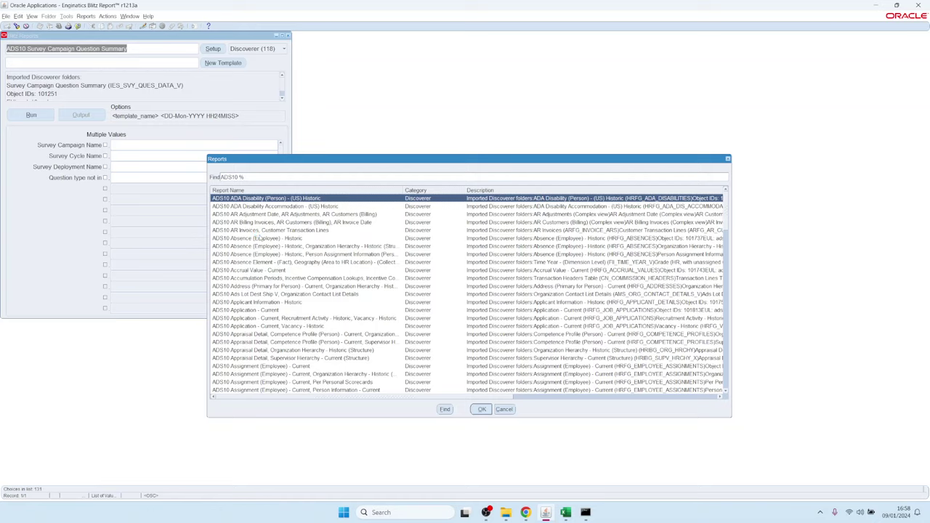
double_click(241, 199)
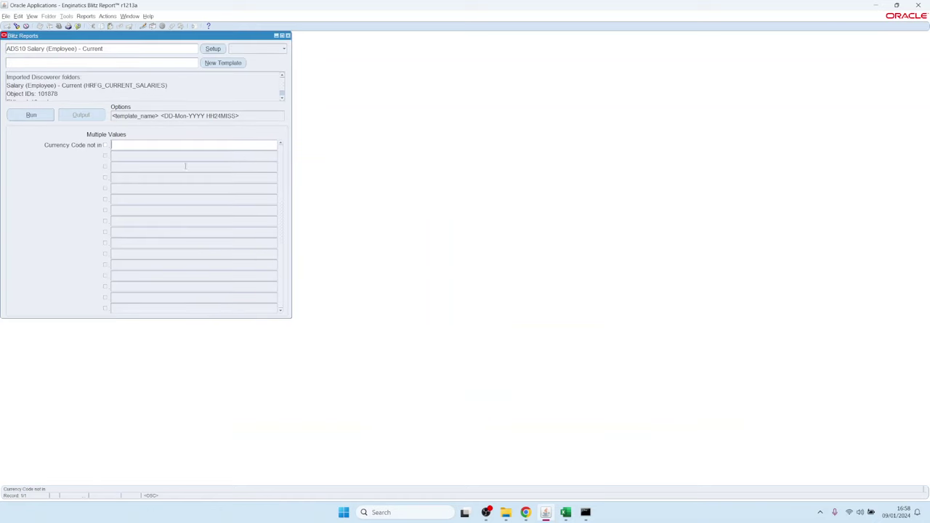
Apply the HR Salary by Year Report ADS template to the salary report and run it
double_click(113, 63)
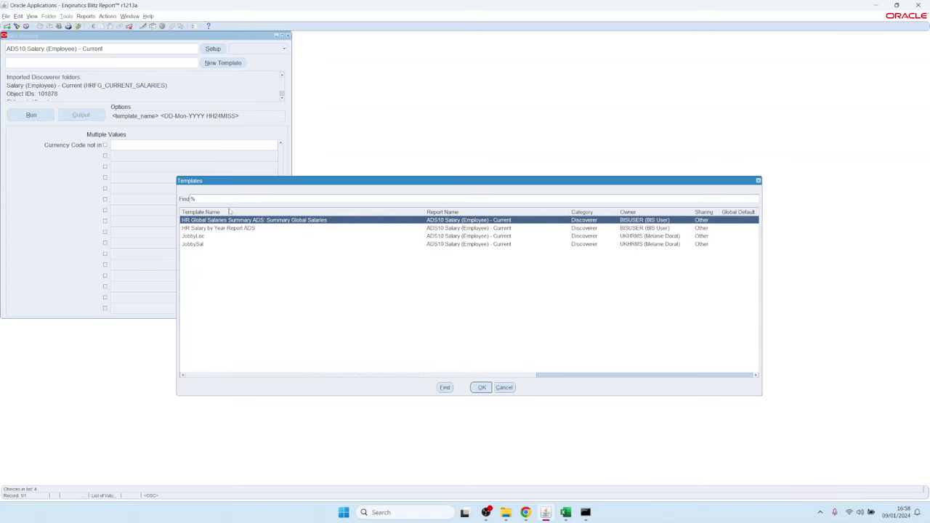
left_click(213, 229)
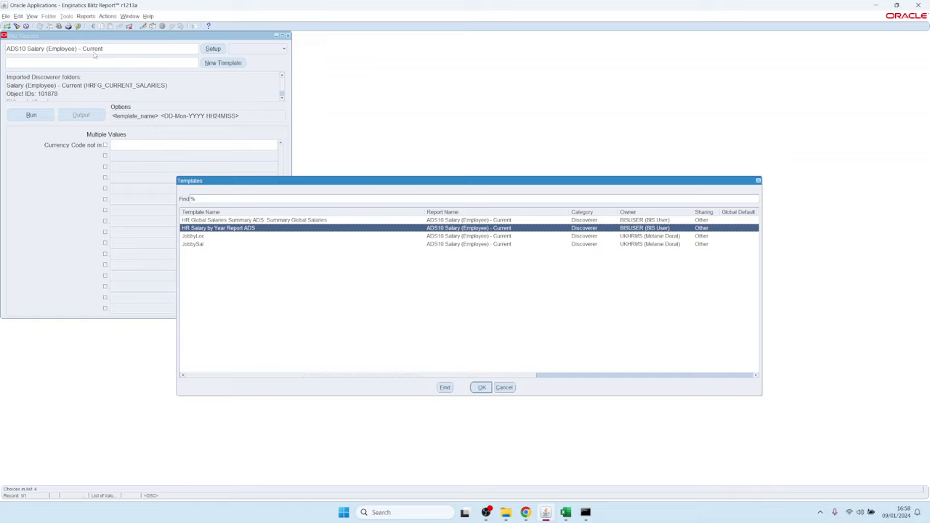
double_click(195, 229)
left_click(32, 116)
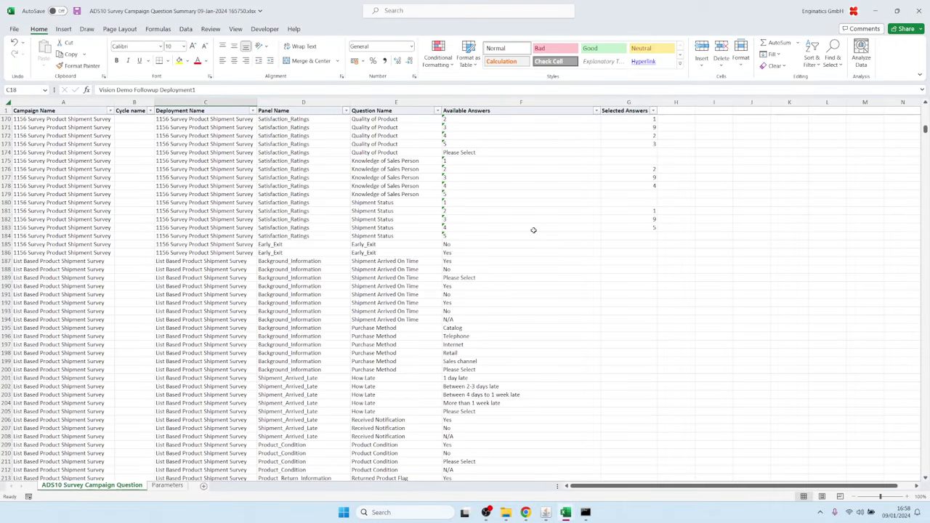
Examine the annual salary pivot by job and person in the generated HR_Salary_by_Year_Report_ADS workbook, along with its data sheet
left_click(535, 218)
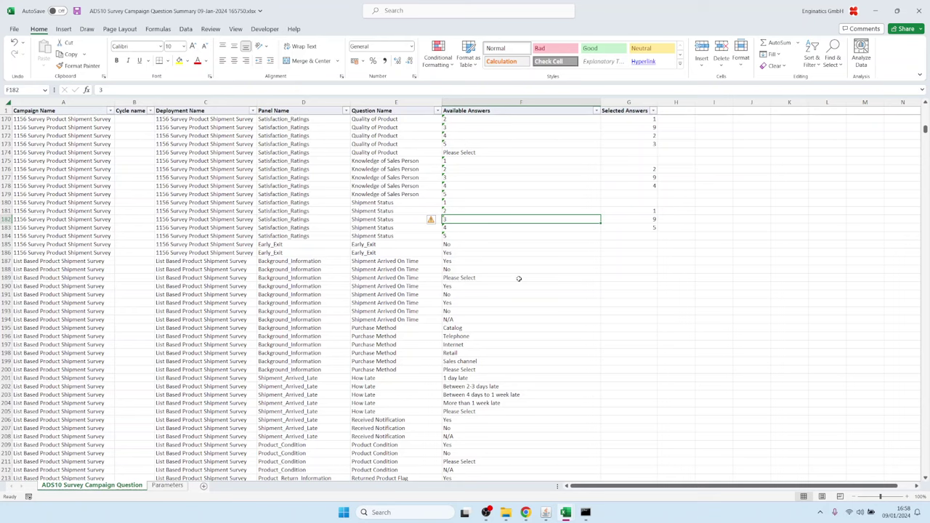
key("ctrl+Tab")
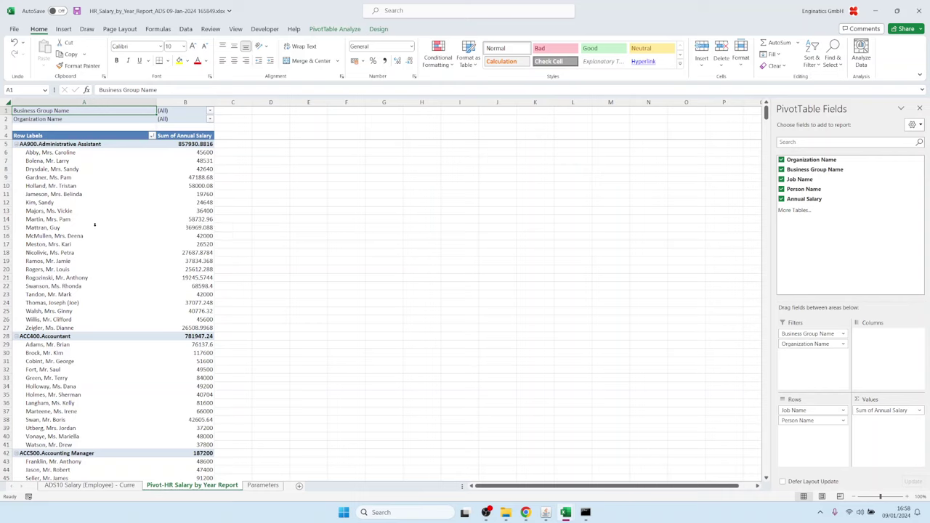
scroll(87, 289, "down", 10)
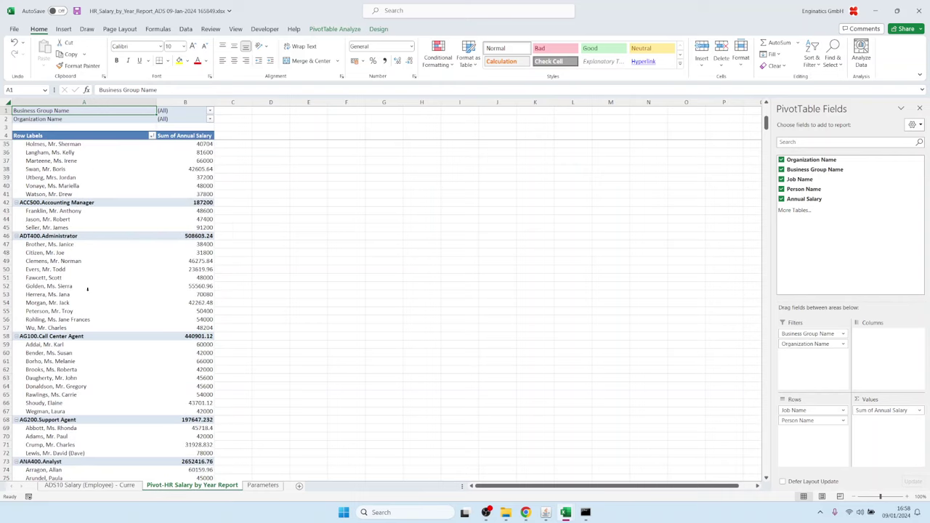
scroll(116, 438, "up", 10)
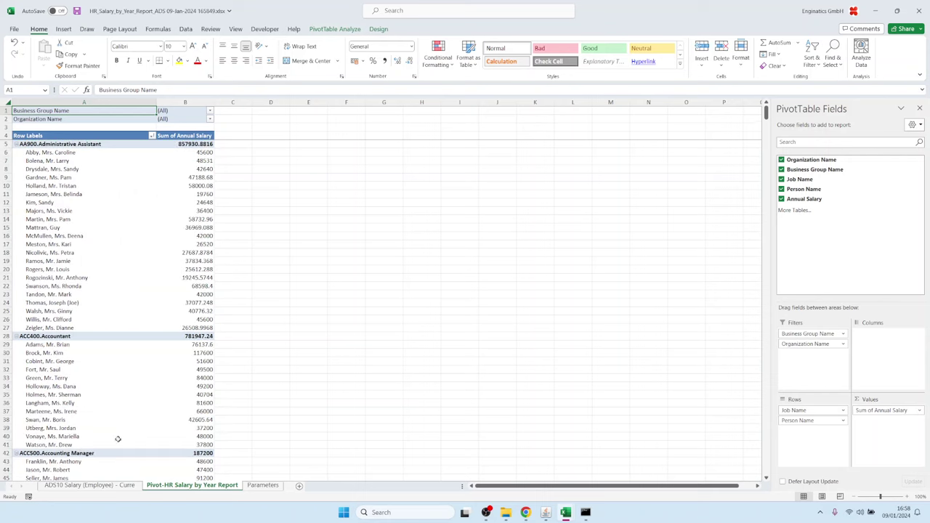
left_click(106, 487)
left_click(198, 485)
Return to Oracle Applications and search the reports for "blitz Report" to select Blitz Report SQL Validation
mouse_move(545, 512)
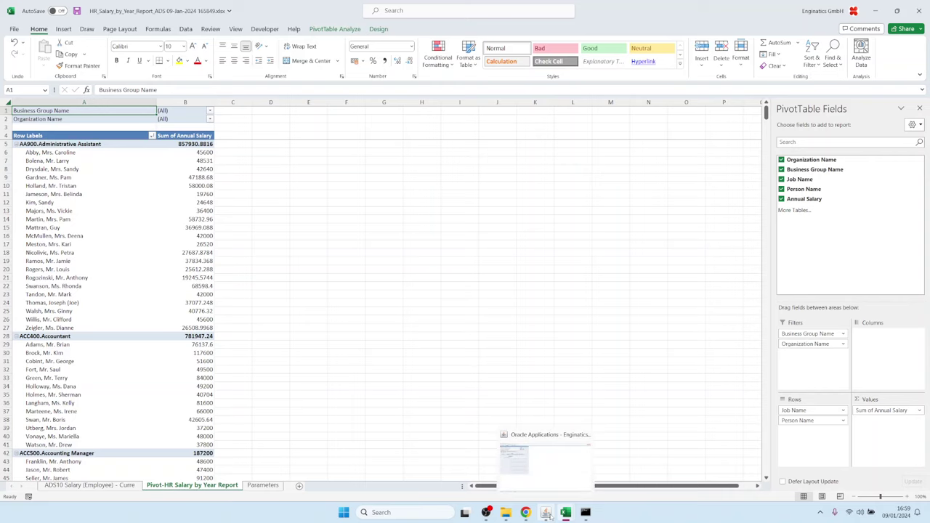
left_click(548, 473)
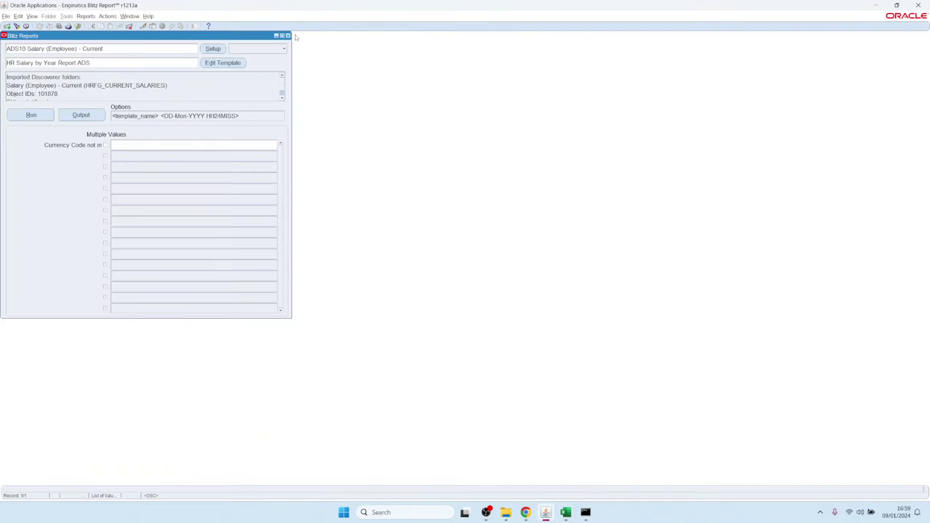
left_click(205, 64)
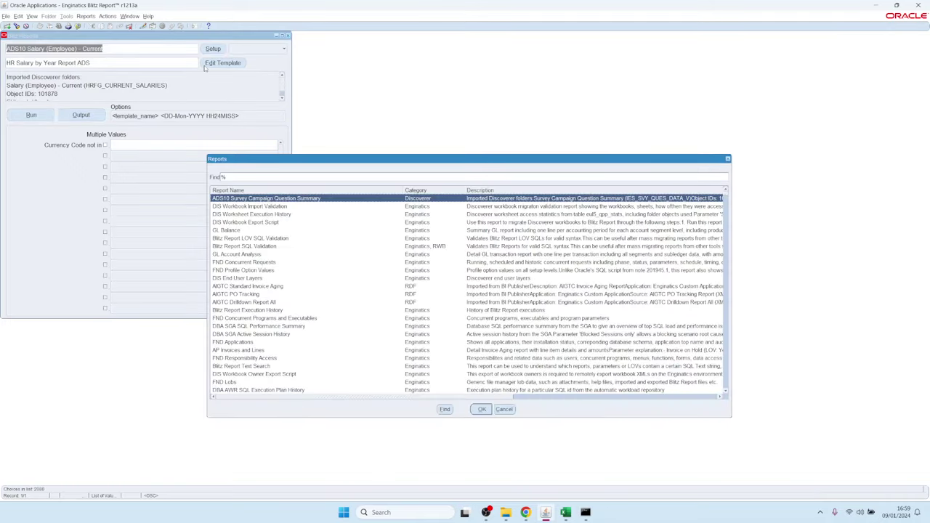
type("blitz Report")
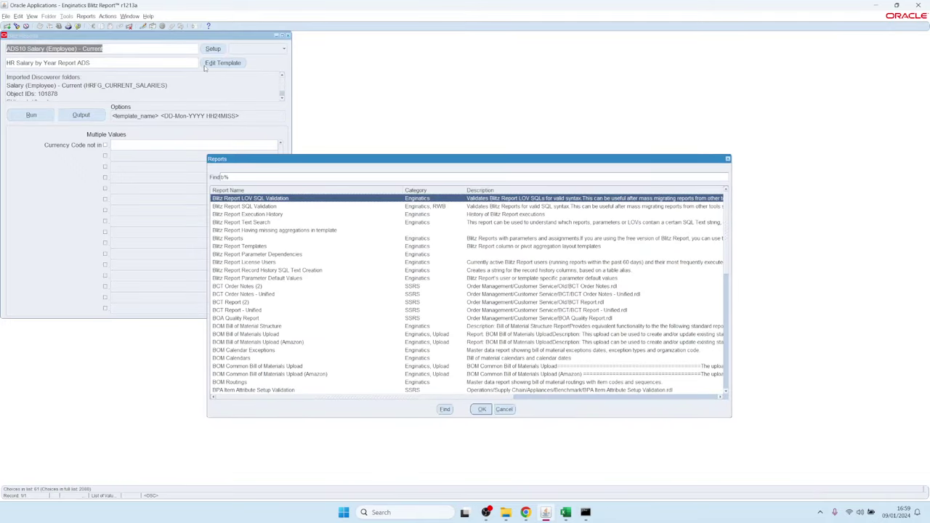
key("Down")
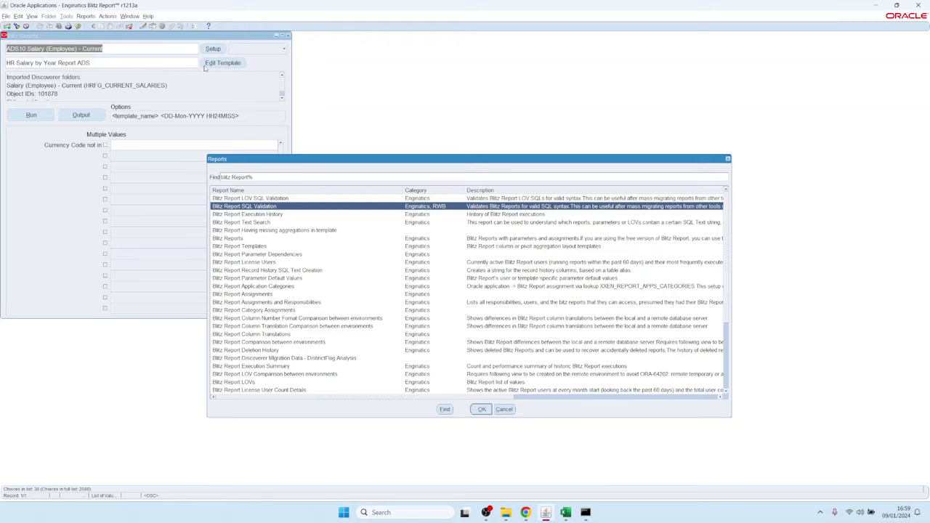
key("Return")
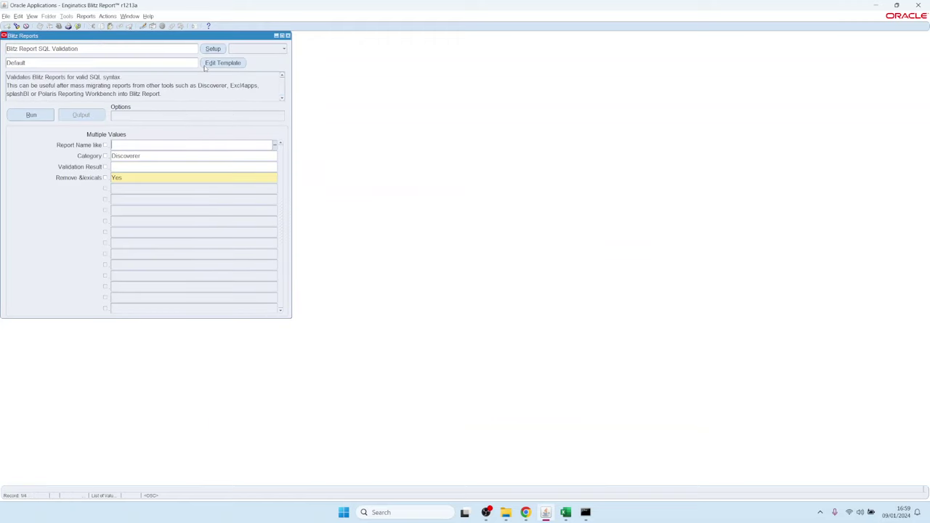
Run the SQL validation for the Discoverer category and highlight a range of report names on the output's Error sheet
double_click(140, 156)
left_click(33, 115)
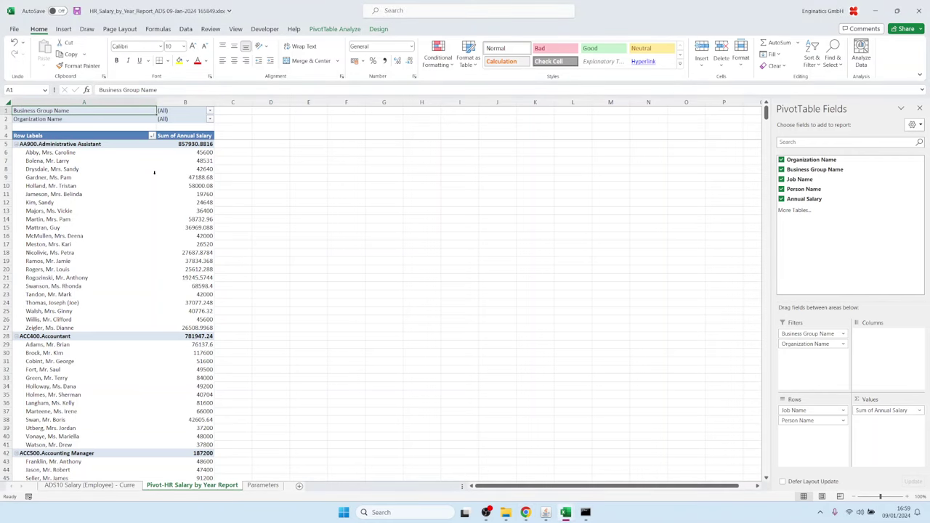
key("ctrl+Tab")
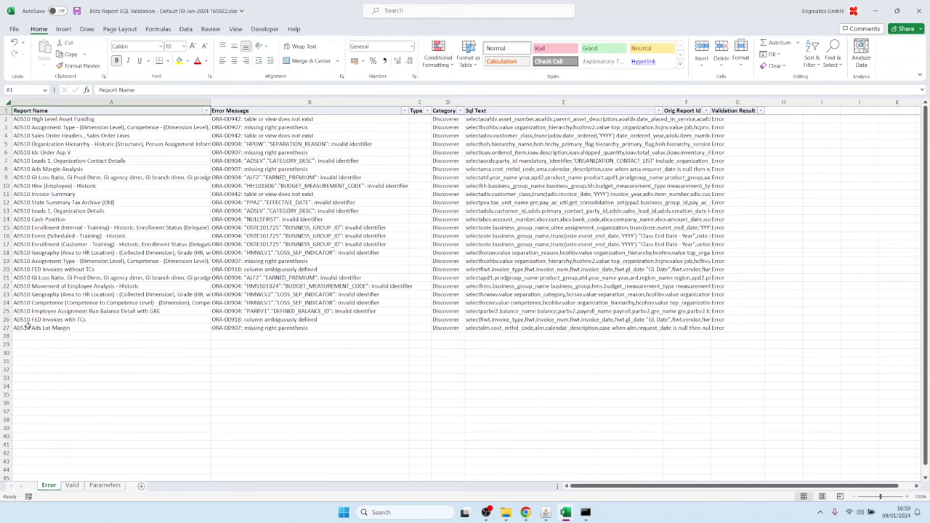
left_click_drag(76, 143, 77, 257)
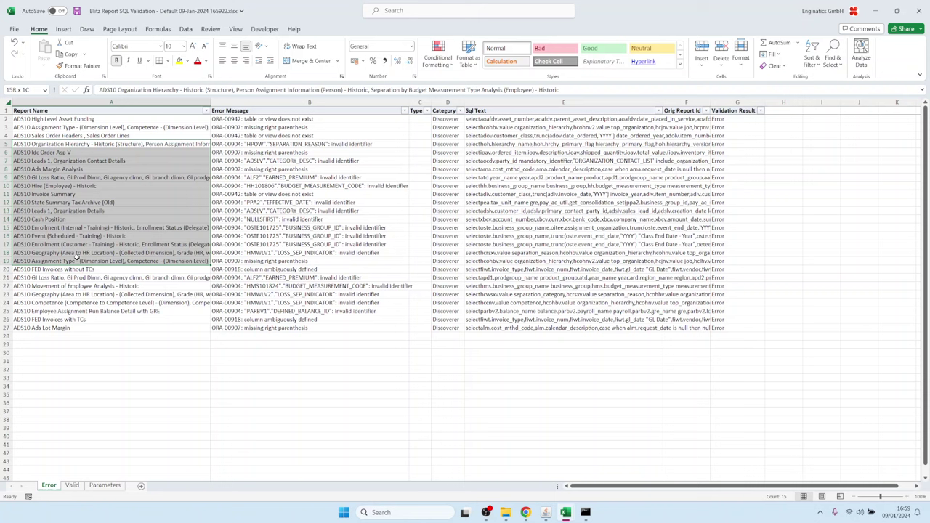
Review the report names on the SQL validation output's Valid sheet and highlight a range of error messages on its Error sheet
left_click(271, 246)
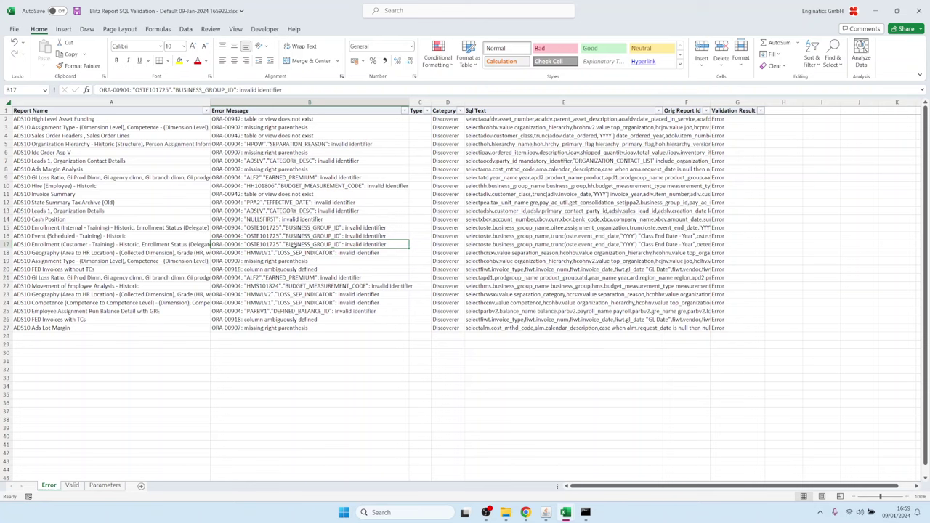
left_click(71, 485)
left_click_drag(87, 144, 89, 346)
scroll(90, 346, "down", 20)
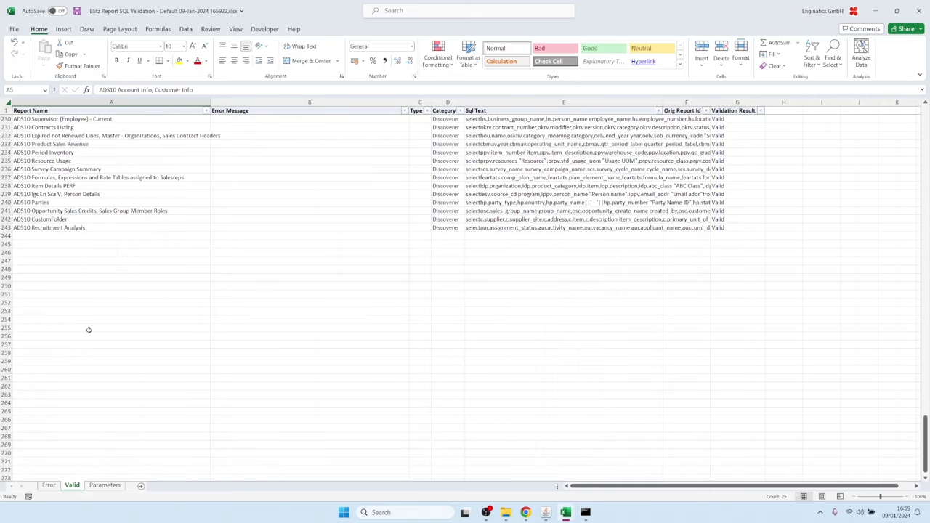
scroll(89, 330, "up", 12)
left_click_drag(38, 378, 44, 245)
left_click(85, 169)
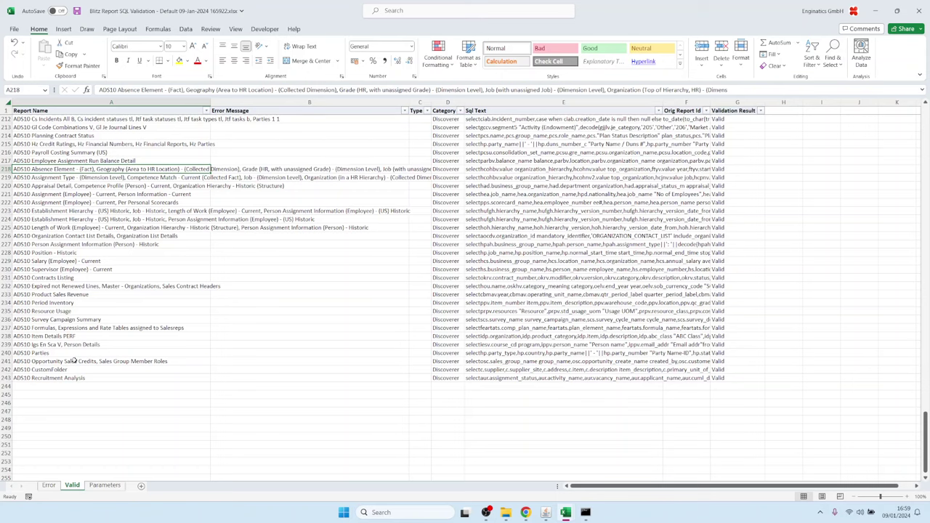
left_click(49, 484)
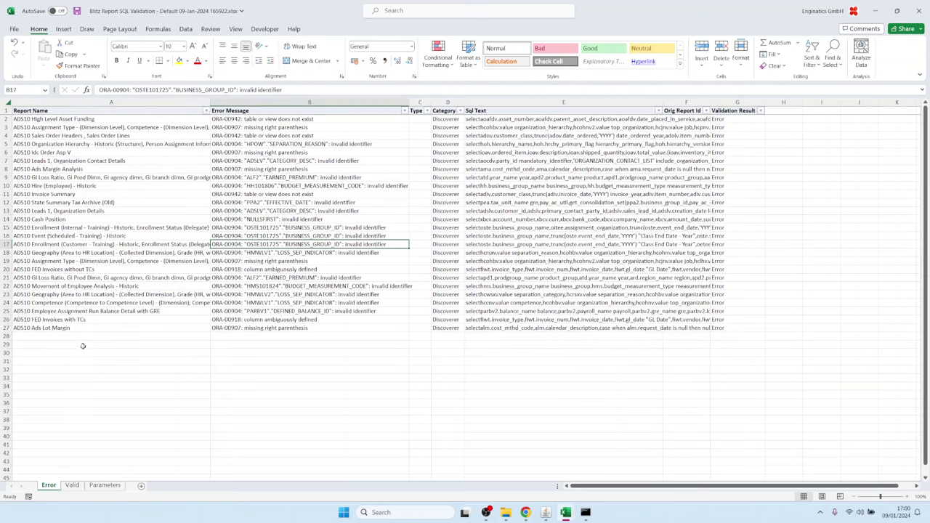
left_click_drag(297, 152, 297, 228)
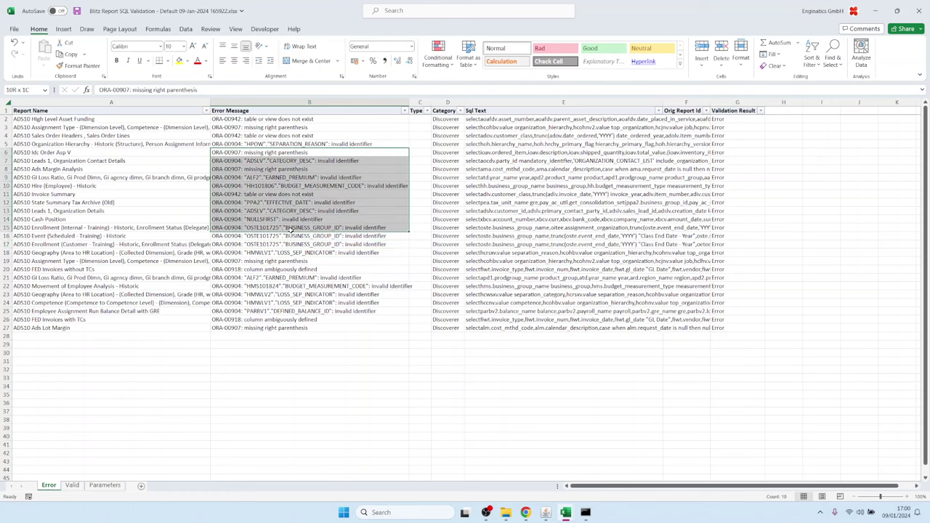
Switch back to Oracle Applications and filter the Blitz Report list by the Discoverer category
left_click(545, 512)
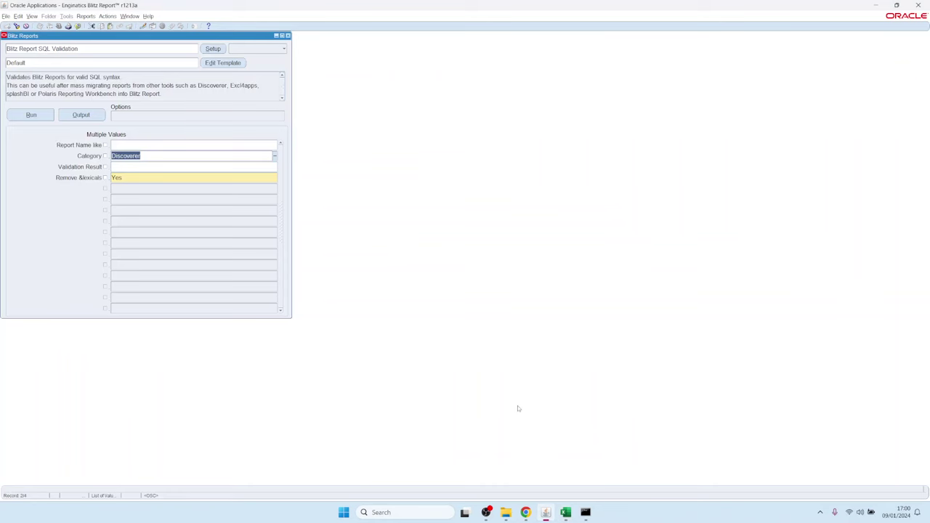
left_click(257, 53)
scroll(254, 113, "up", 8)
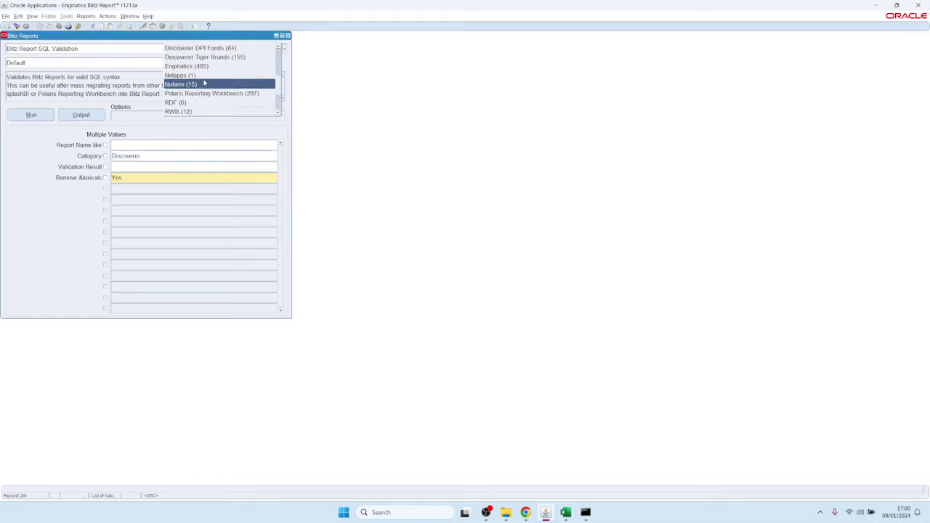
left_click(199, 84)
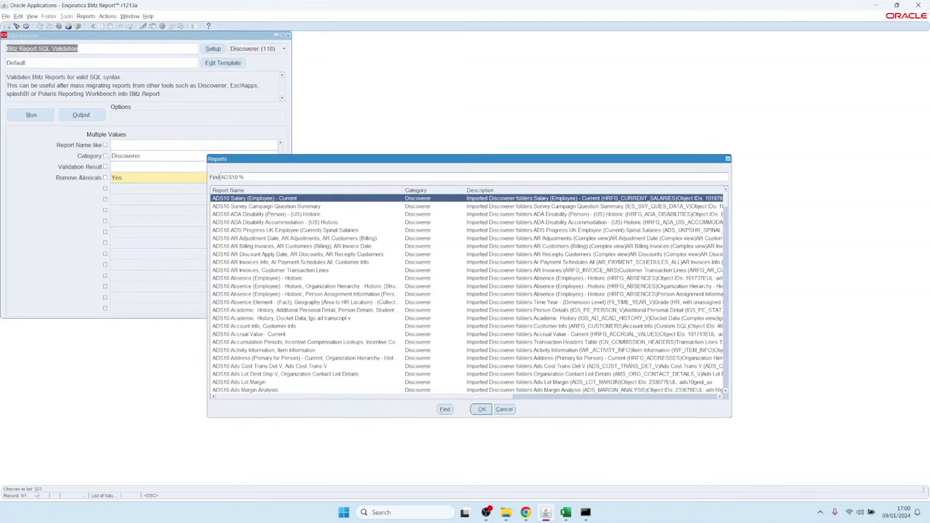
Narrow the reports list to "ADS10 co" and select the ADS10 Contract Savings report
scroll(375, 322, "down", 8)
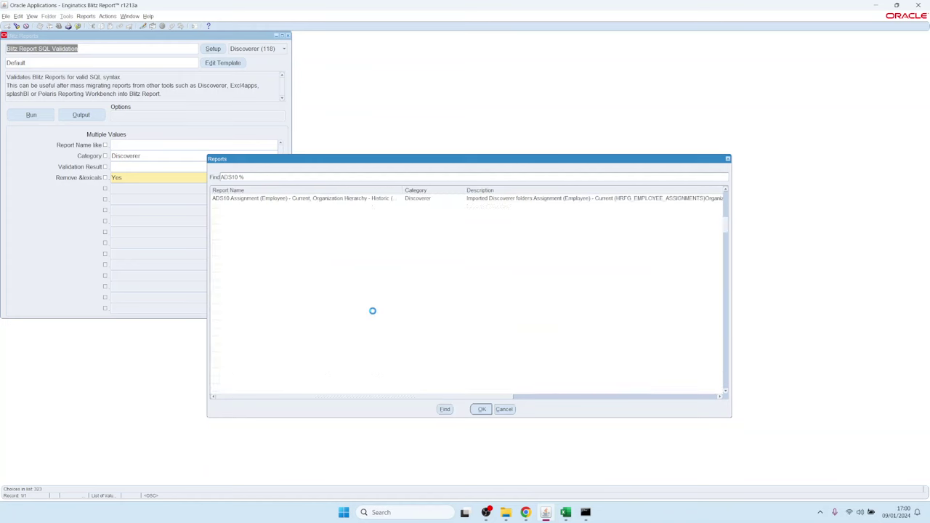
type("c")
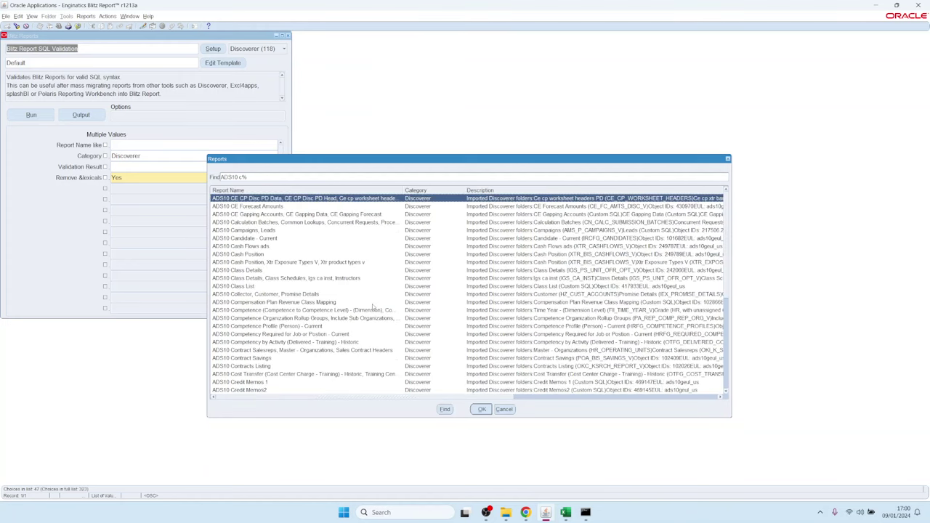
type("o")
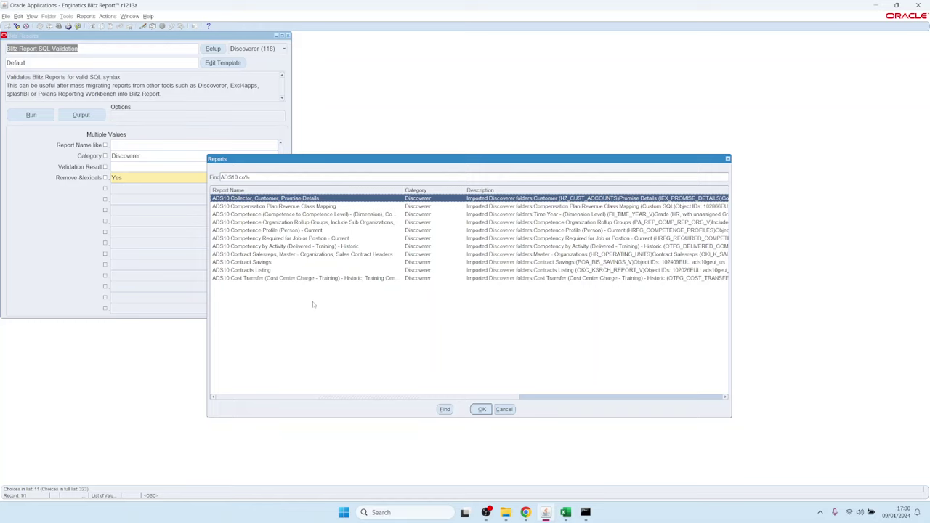
key("Down")
key("Down")
key("Down")
key("Down")
key("Down")
key("Down")
key("Down")
key("Down")
key("Return")
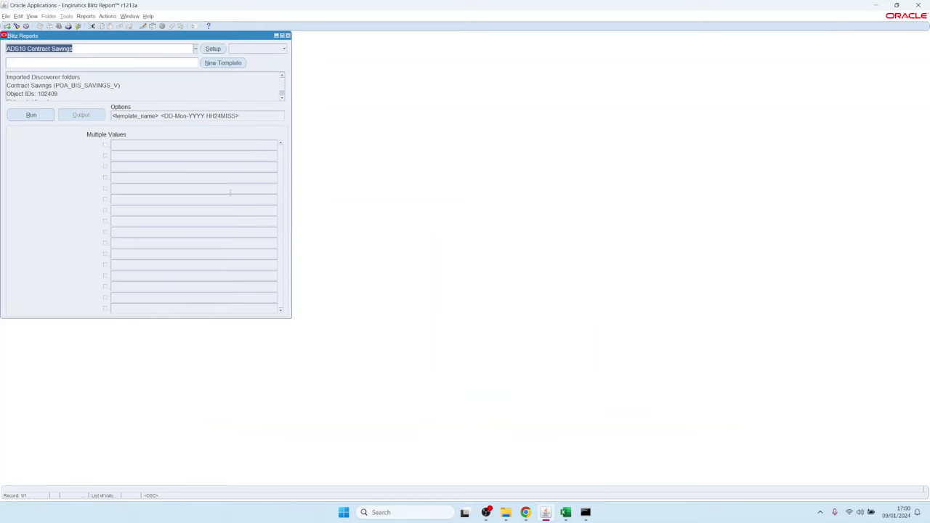
Apply the Contract Savings: Contract Savings template, run the report and open the concurrent requests view
left_click(82, 62)
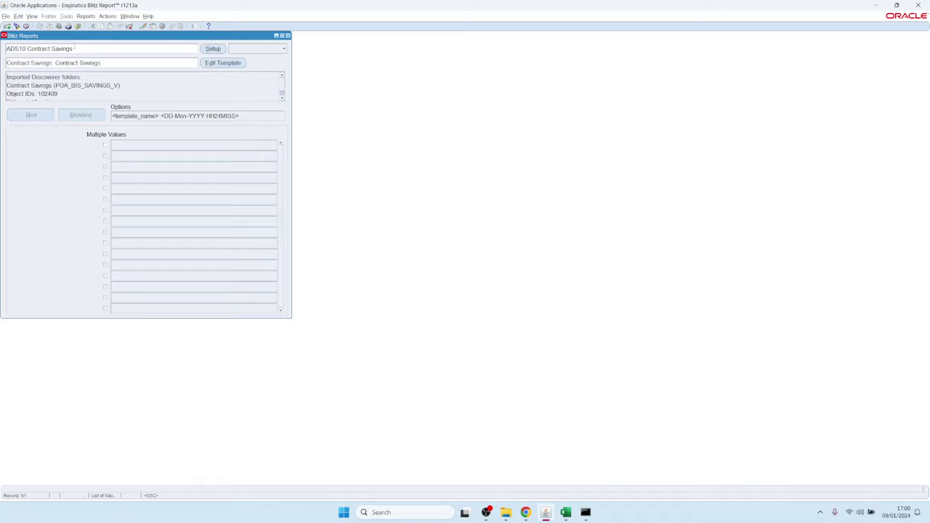
left_click_drag(75, 37, 90, 45)
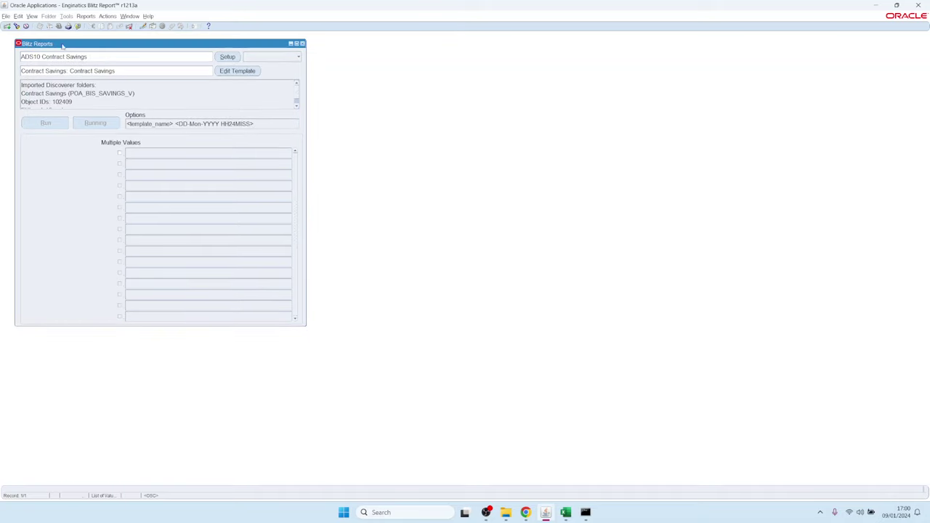
left_click(33, 16)
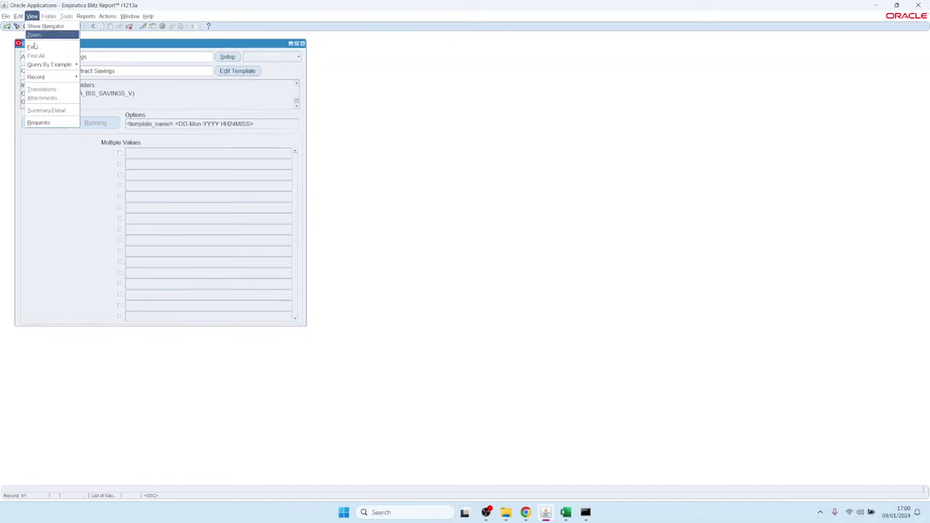
left_click(46, 124)
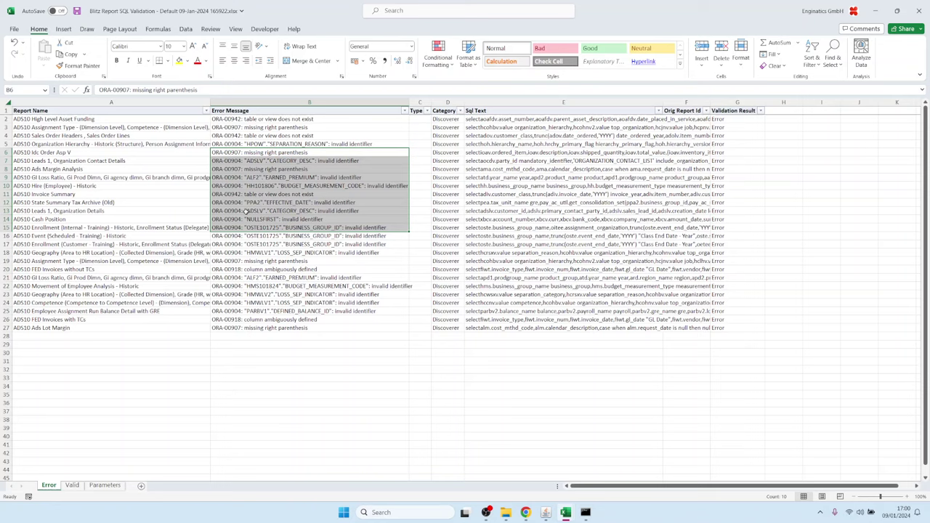
Examine the generated Contract Savings workbook's pivot by operating unit and its ADS10 Contract Savings data sheet down to the last rows
left_click(148, 200)
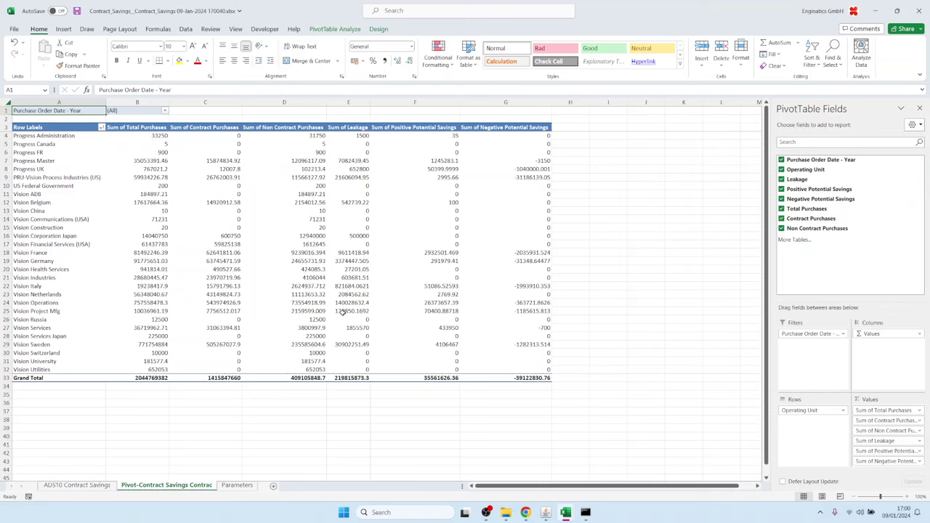
left_click(79, 485)
left_click(138, 229)
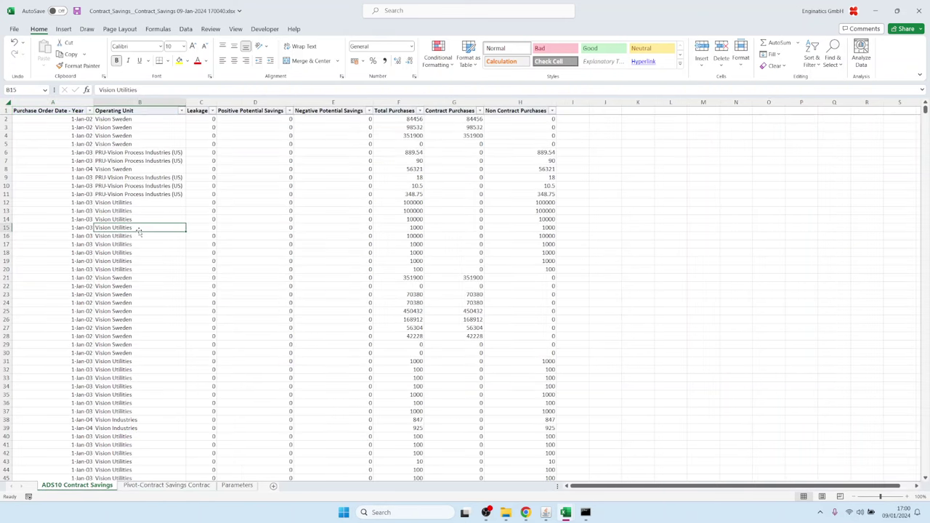
scroll(125, 271, "down", 20)
left_click(125, 293)
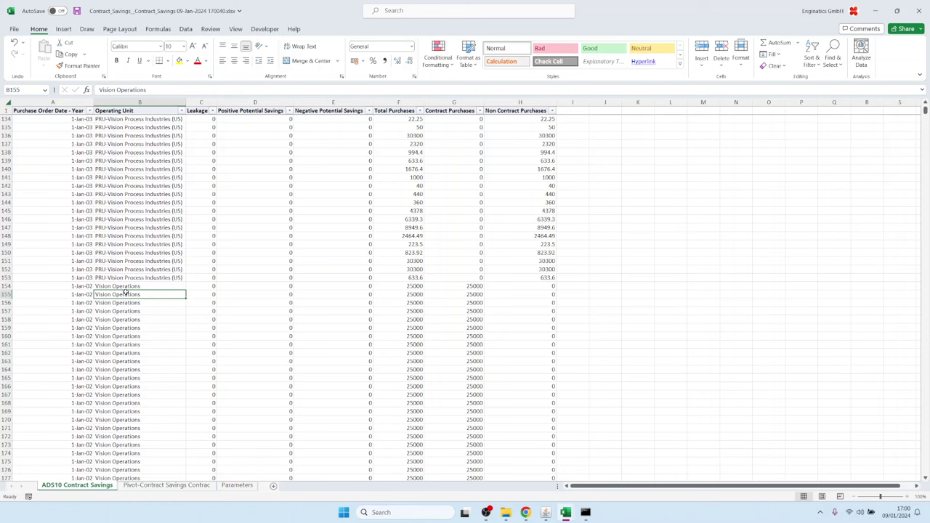
key("ctrl+Down")
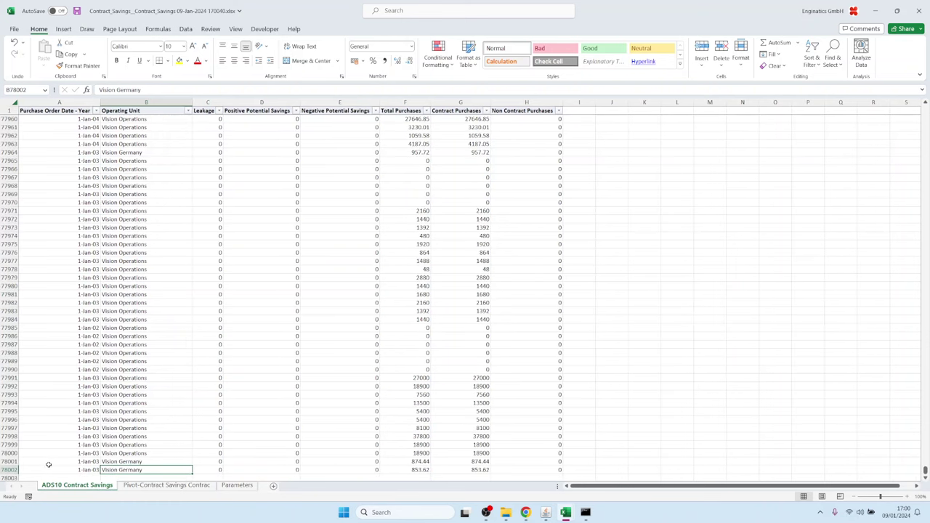
left_click(128, 353)
scroll(143, 327, "up", 2)
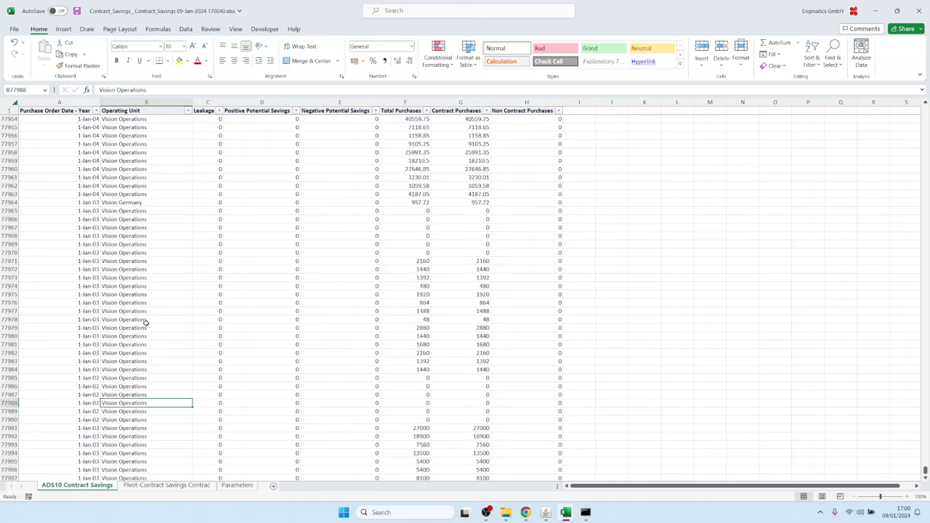
scroll(145, 323, "up", 10)
left_click(167, 485)
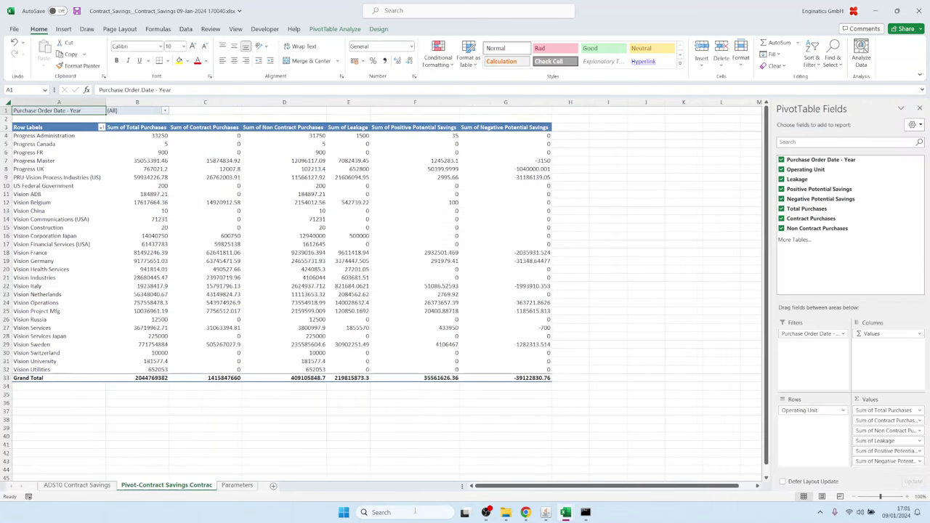
Return to Oracle Applications and close the Blitz Reports form
mouse_move(546, 512)
left_click(503, 456)
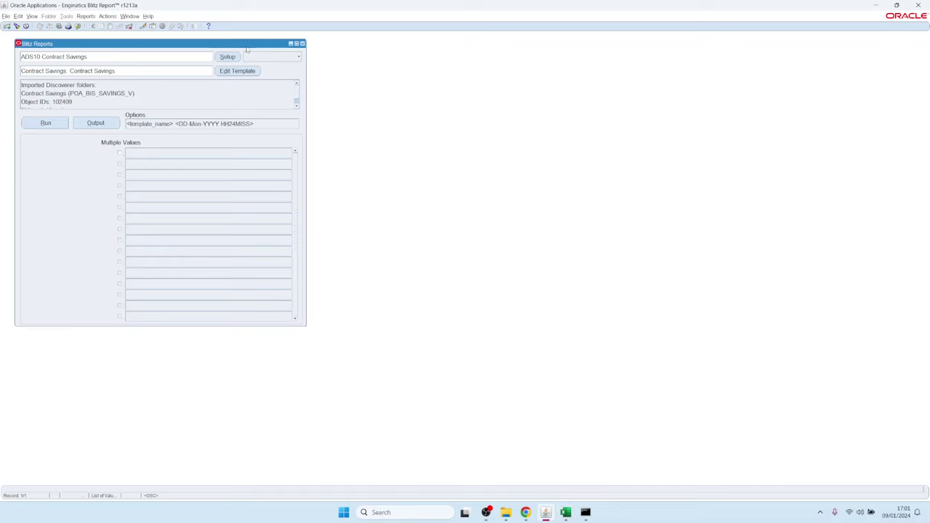
left_click(302, 44)
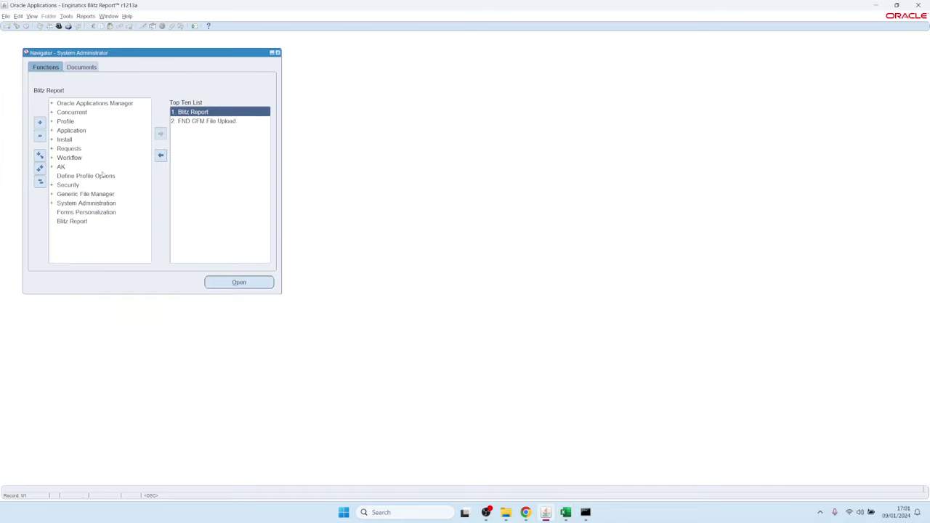